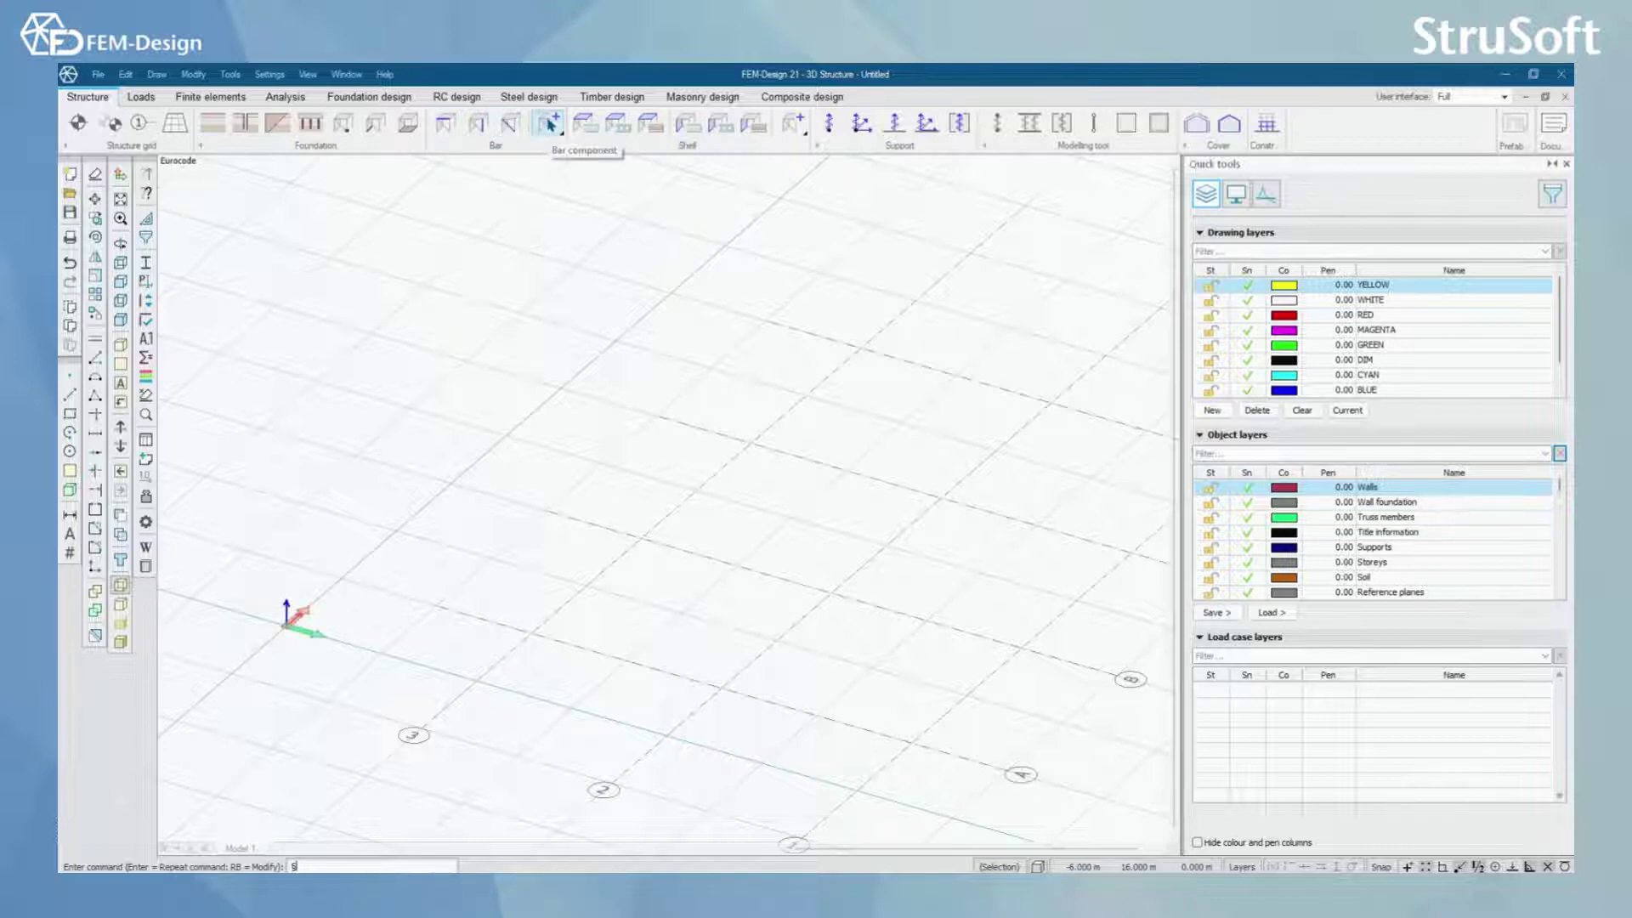
Open the Column tool from the Bar group and move its settings window aside.
{"action": "left_click", "coordinate": [551, 125]}
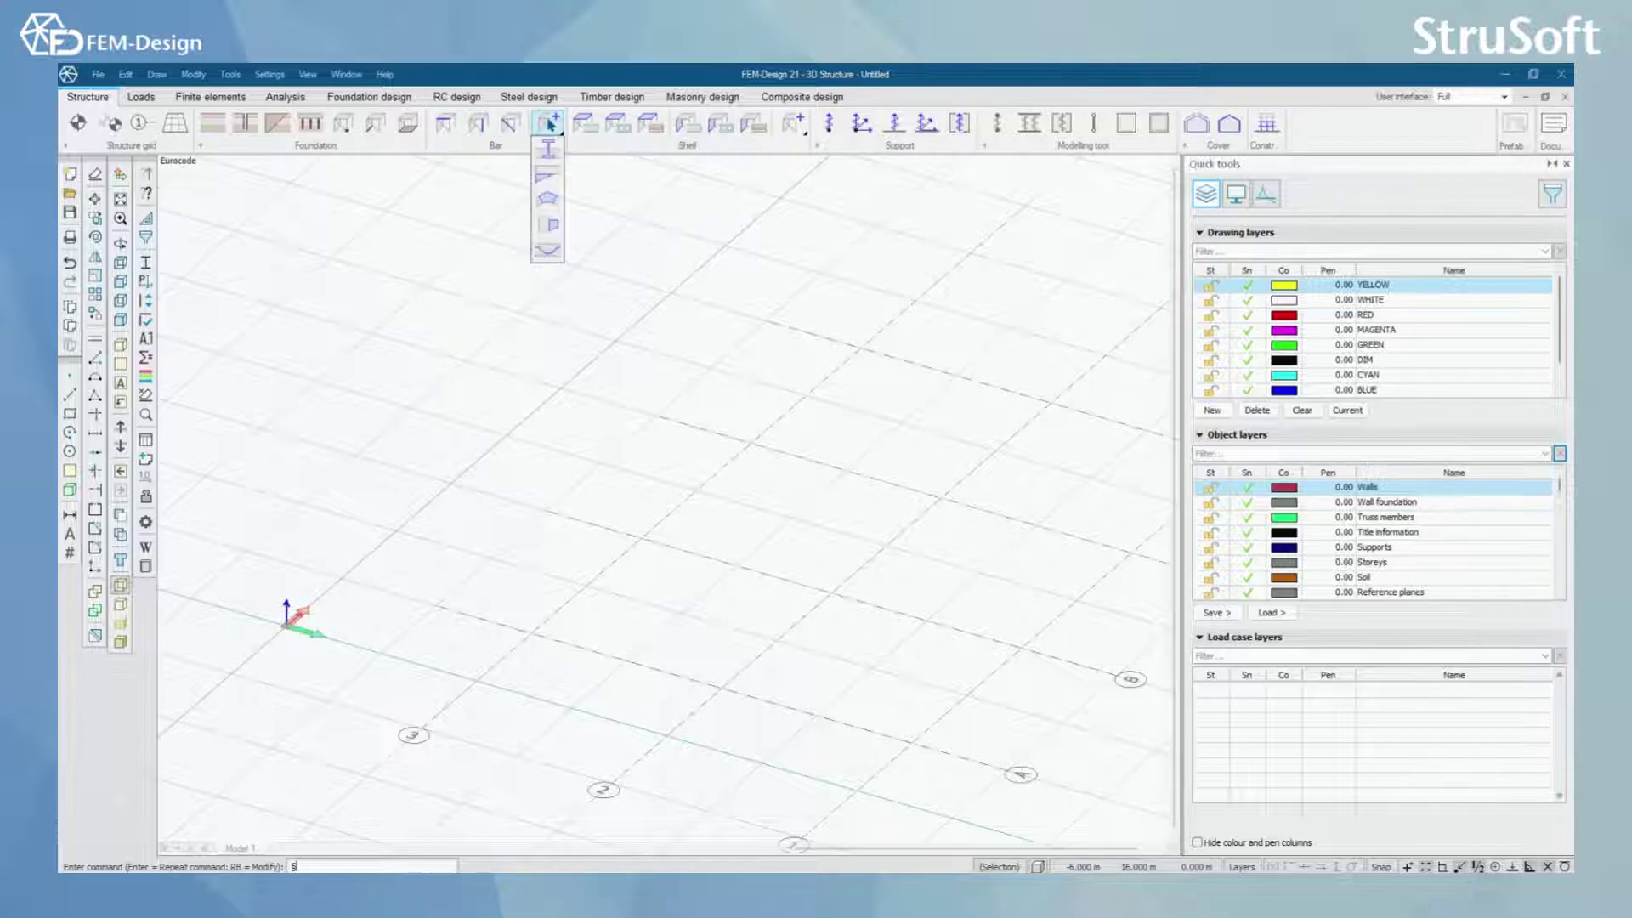
{"action": "left_click", "coordinate": [547, 255]}
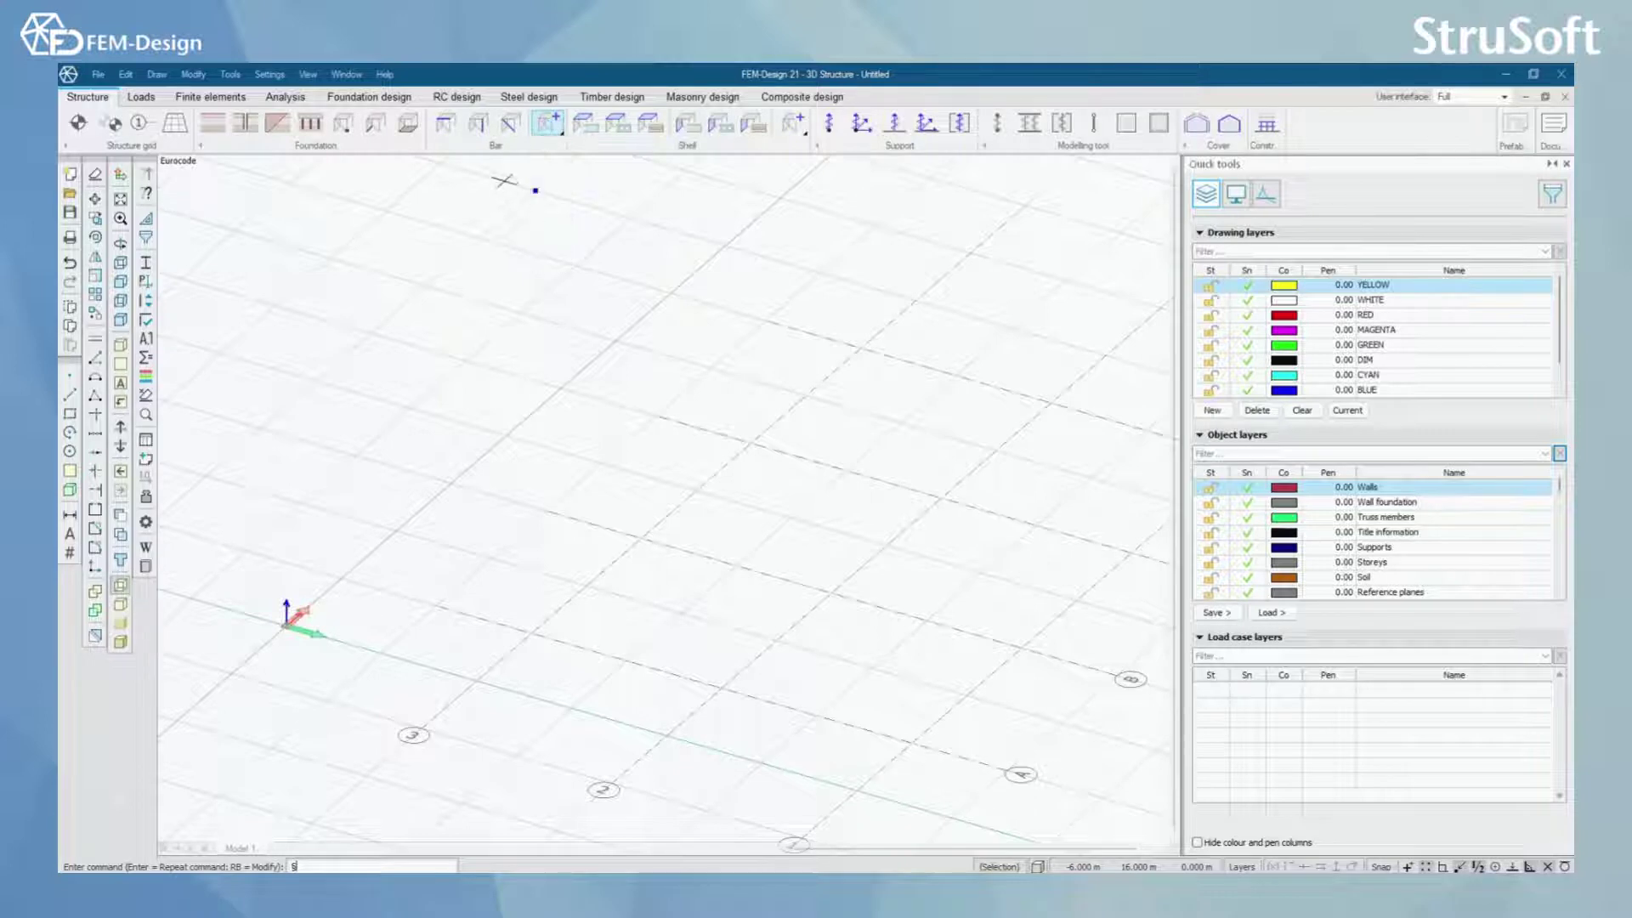
{"action": "left_click", "coordinate": [479, 127]}
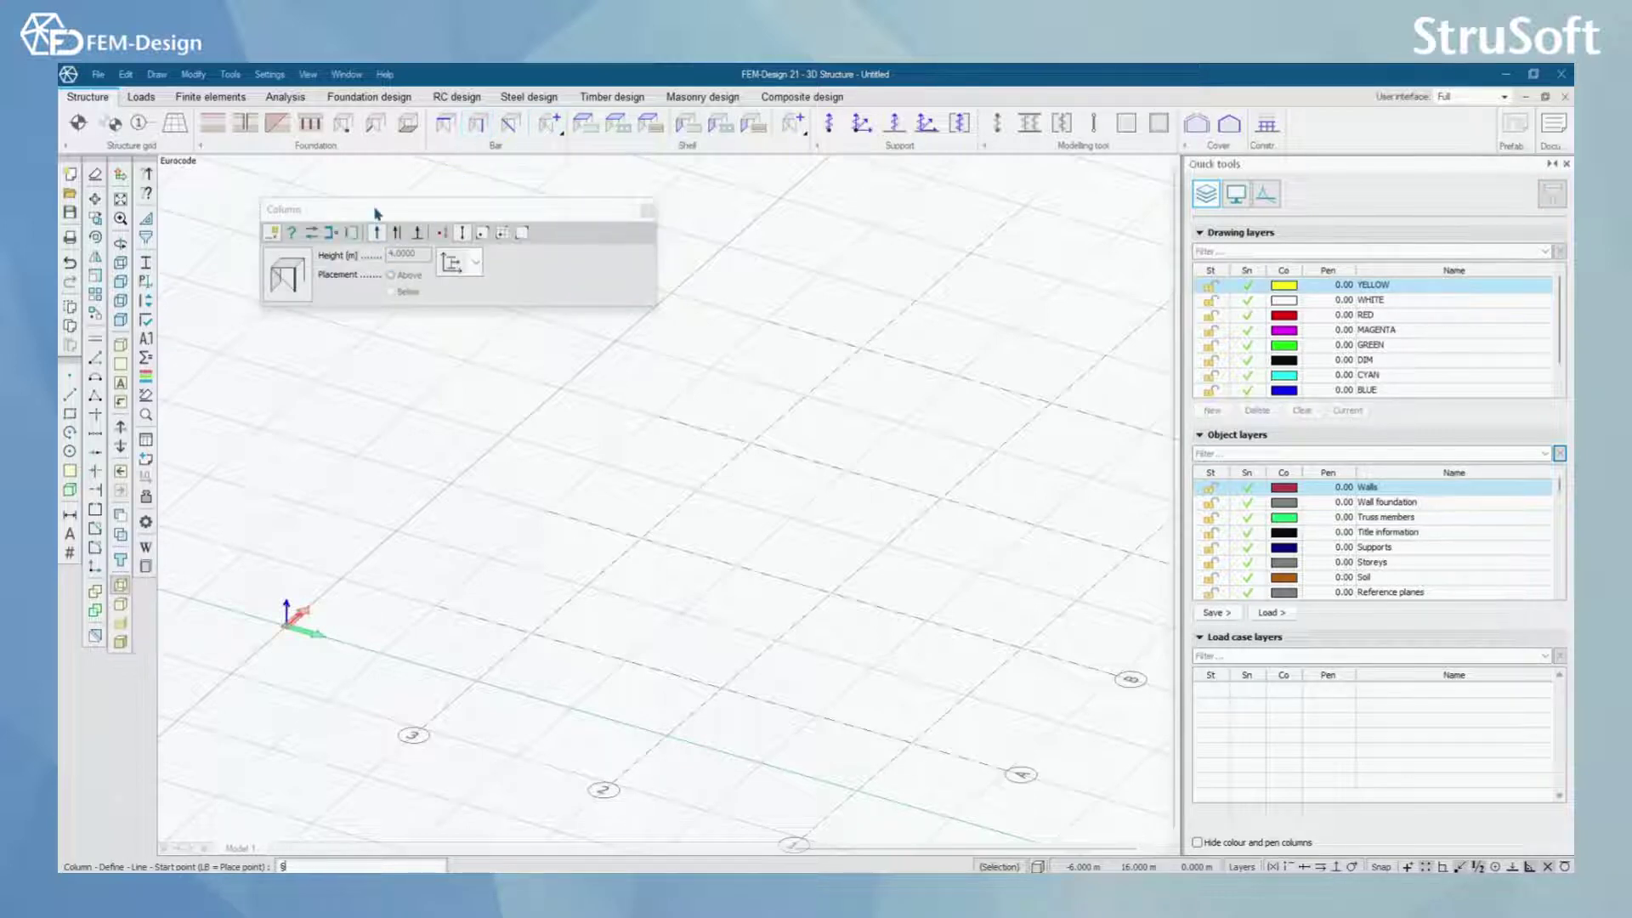
{"action": "left_click_drag", "start_coordinate": [383, 223], "coordinate": [468, 315]}
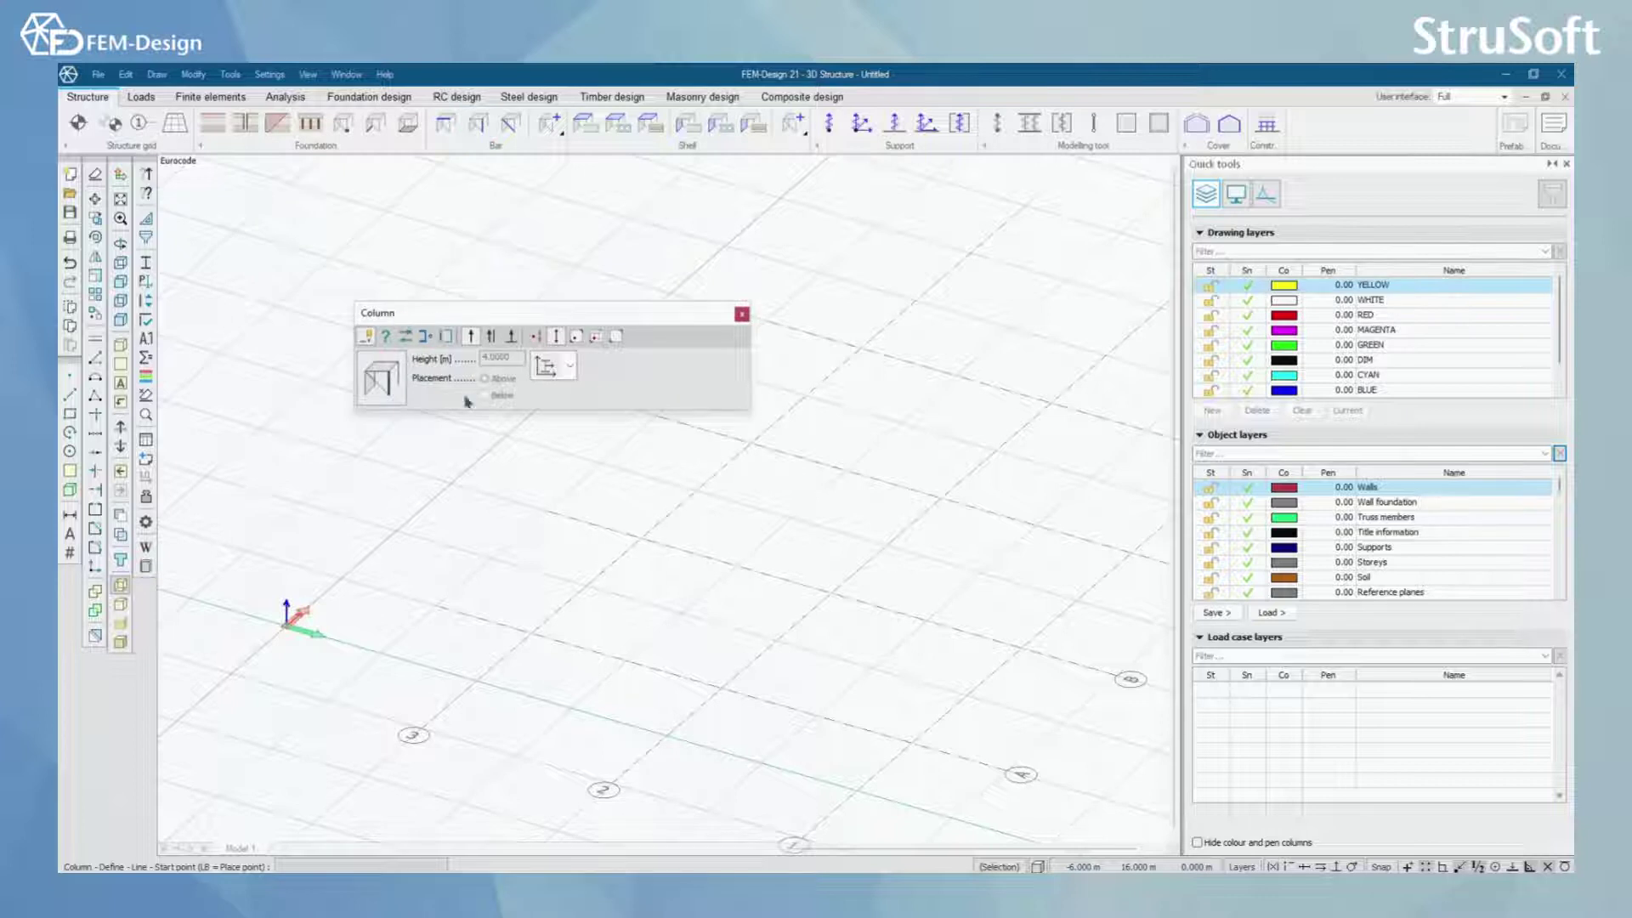
{"action": "scroll", "coordinate": [576, 643], "scroll_direction": "up", "scroll_amount": 3}
{"action": "middle_click_drag", "start_coordinate": [718, 636], "coordinate": [850, 671]}
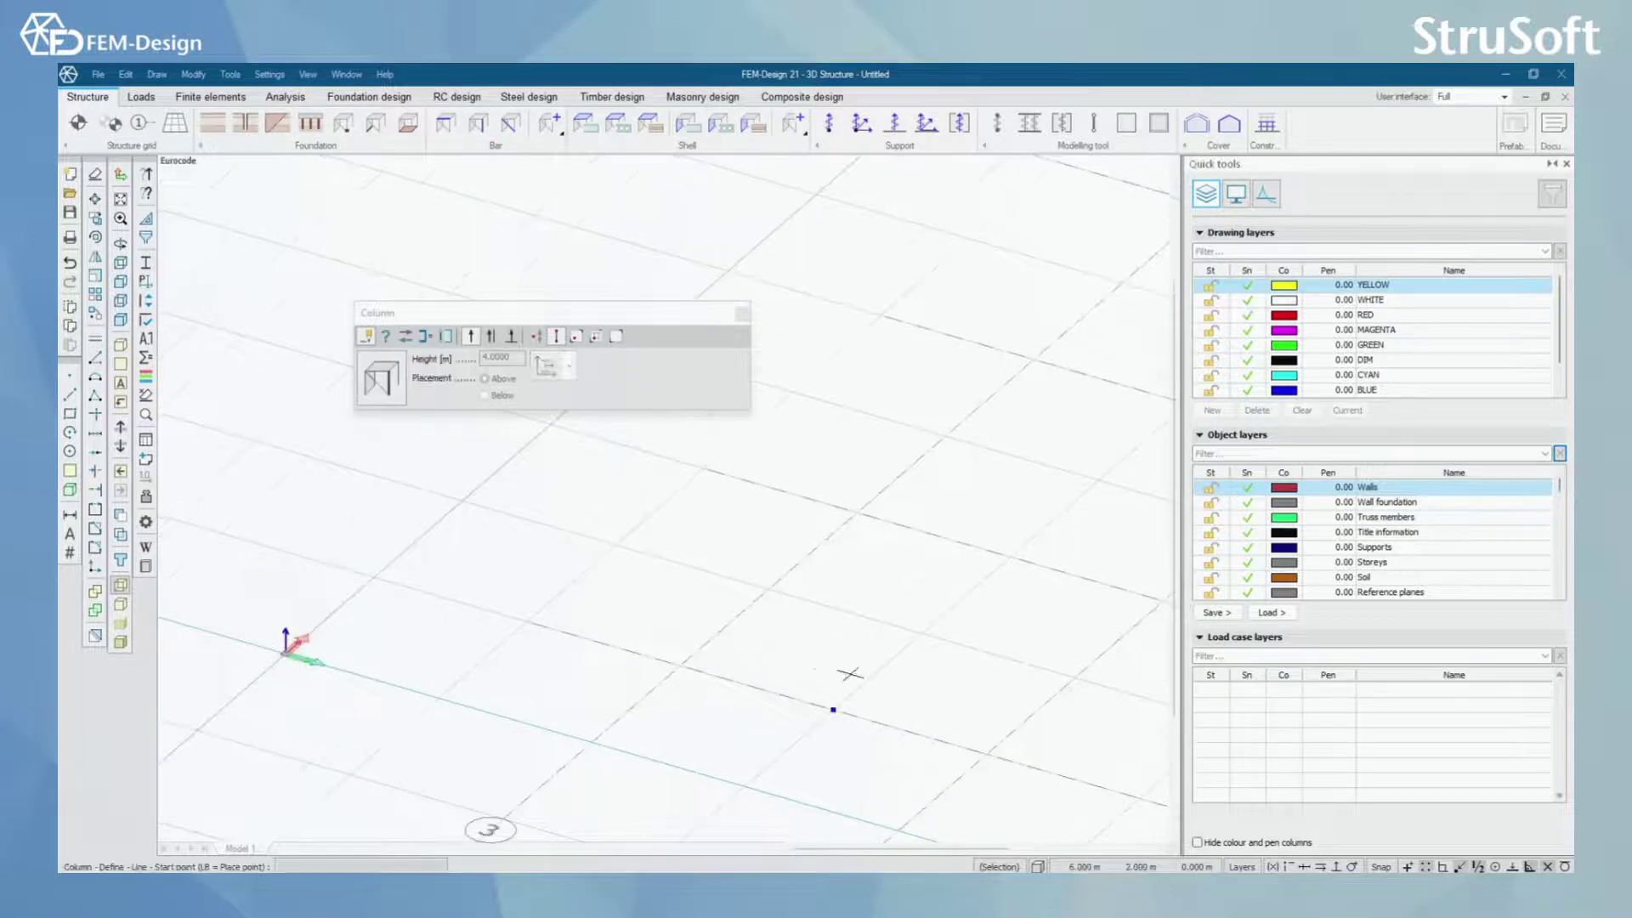
Define new columns placed vertically by insertion point at the default 4.0000 m height.
{"action": "left_click", "coordinate": [368, 337]}
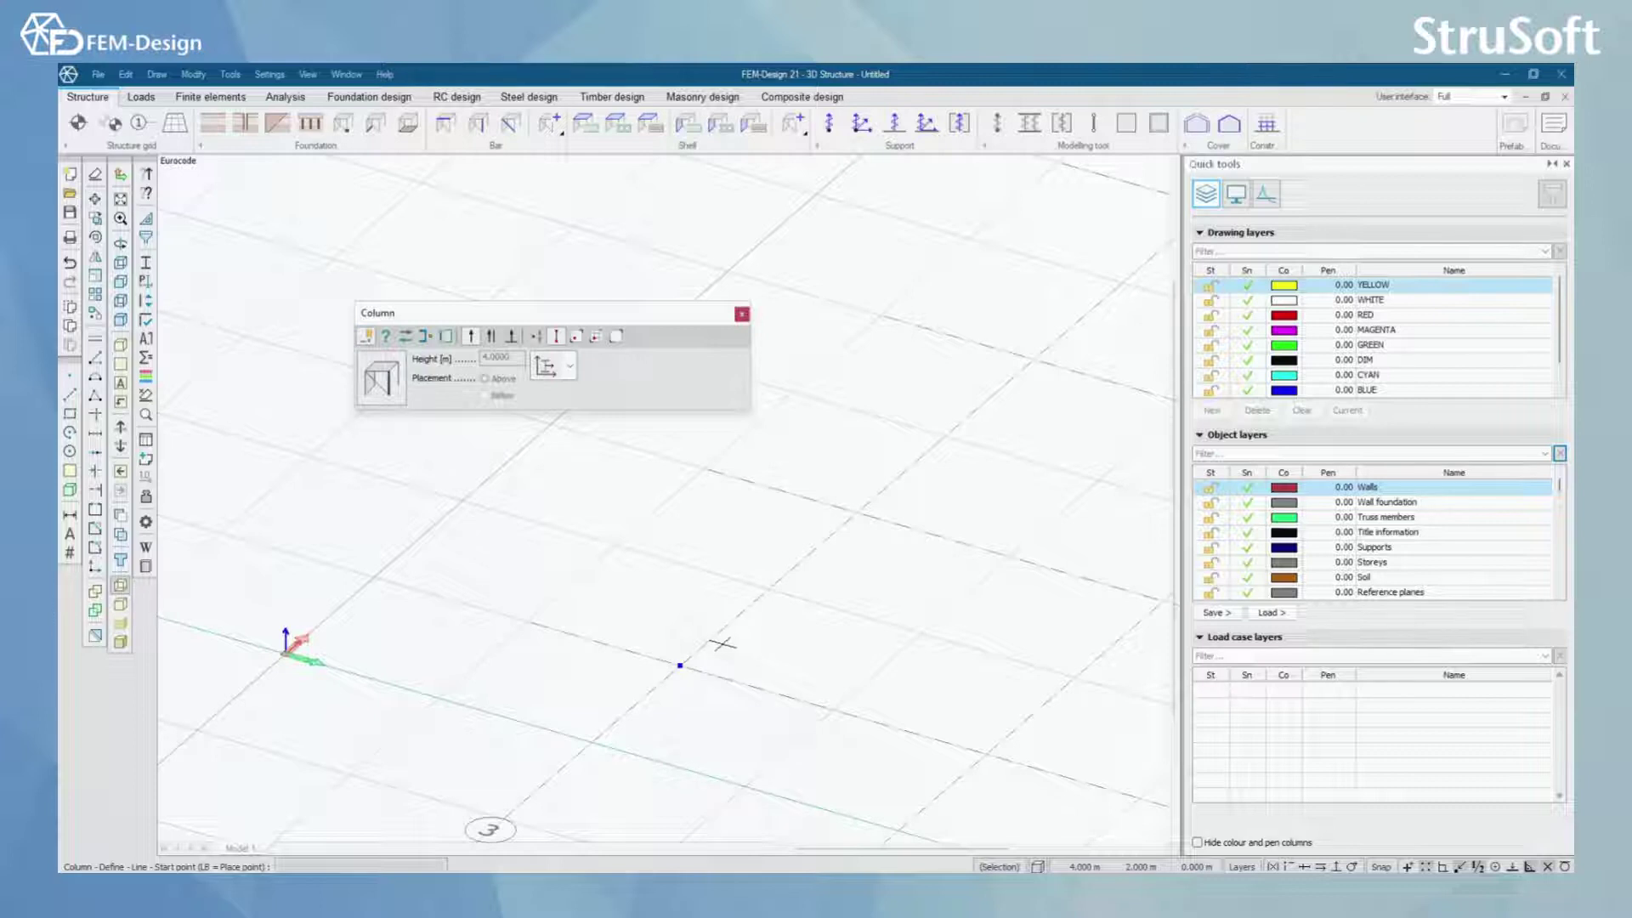
{"action": "left_click", "coordinate": [536, 337]}
{"action": "middle_click_drag", "start_coordinate": [722, 657], "coordinate": [765, 678]}
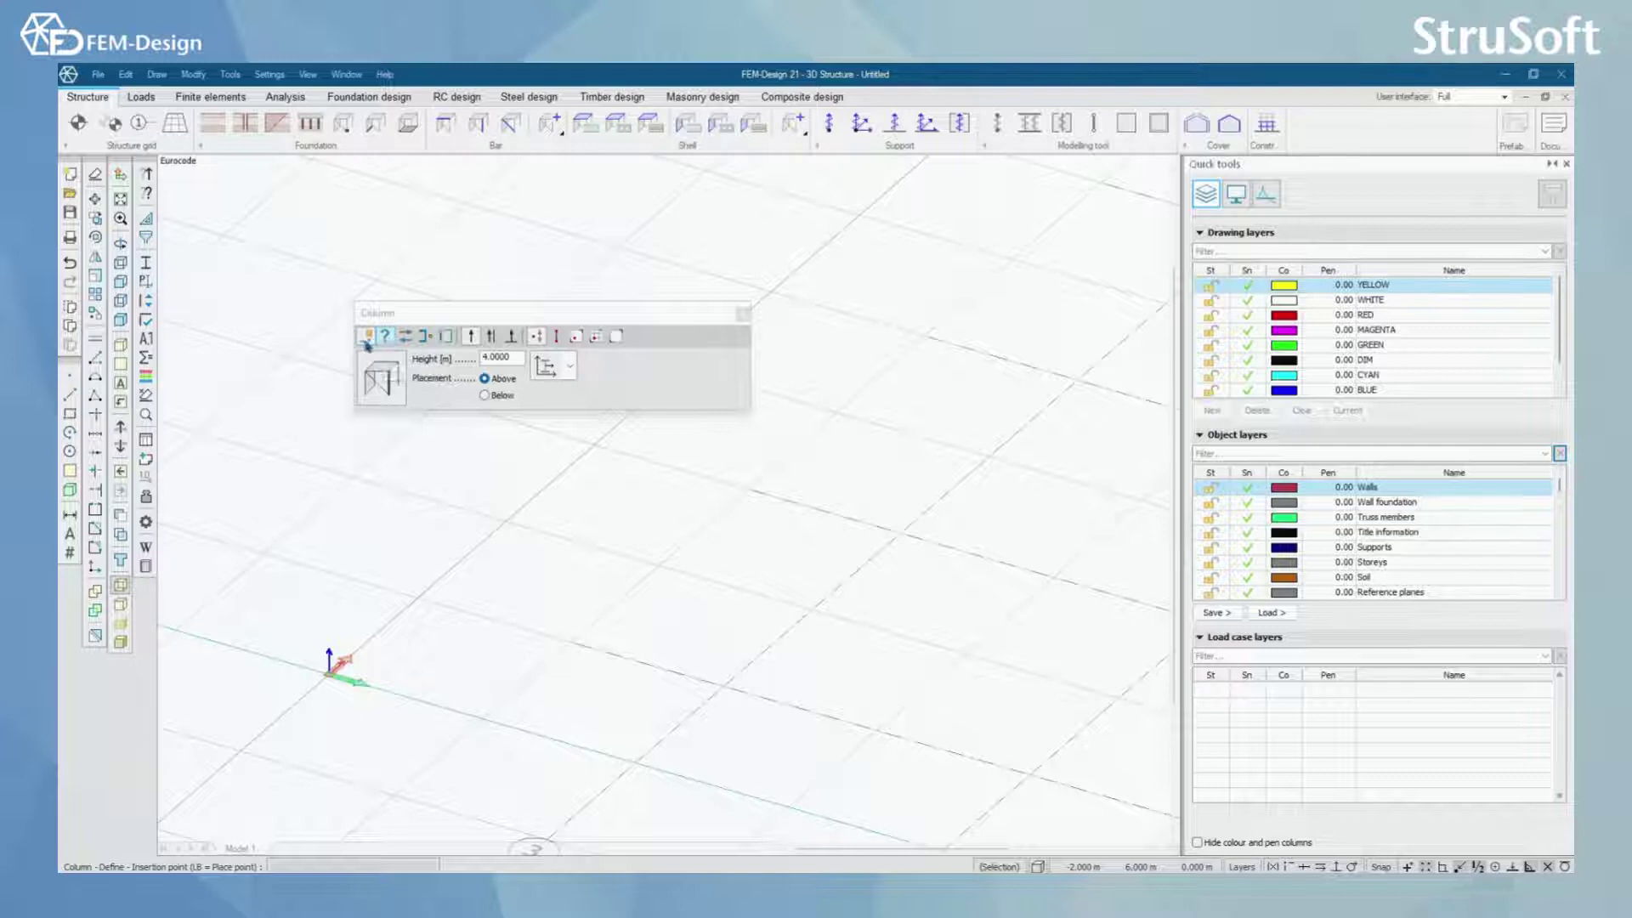
Change the column height from 4.0000 to 5 m.
{"action": "left_click", "coordinate": [366, 340]}
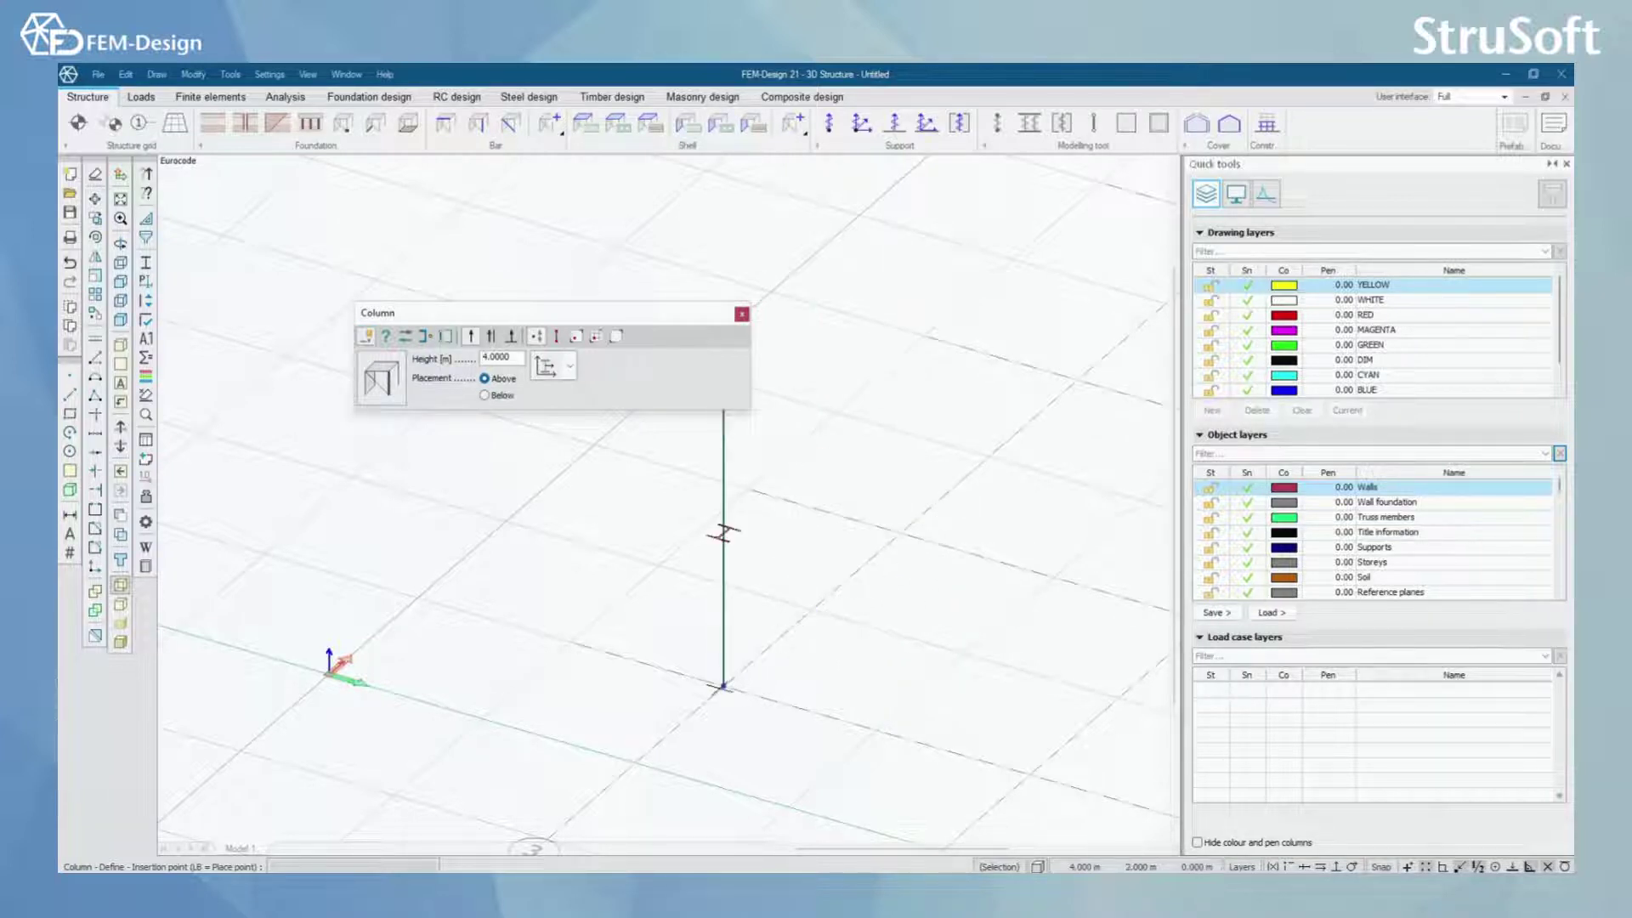
{"action": "left_click_drag", "start_coordinate": [513, 360], "coordinate": [419, 340]}
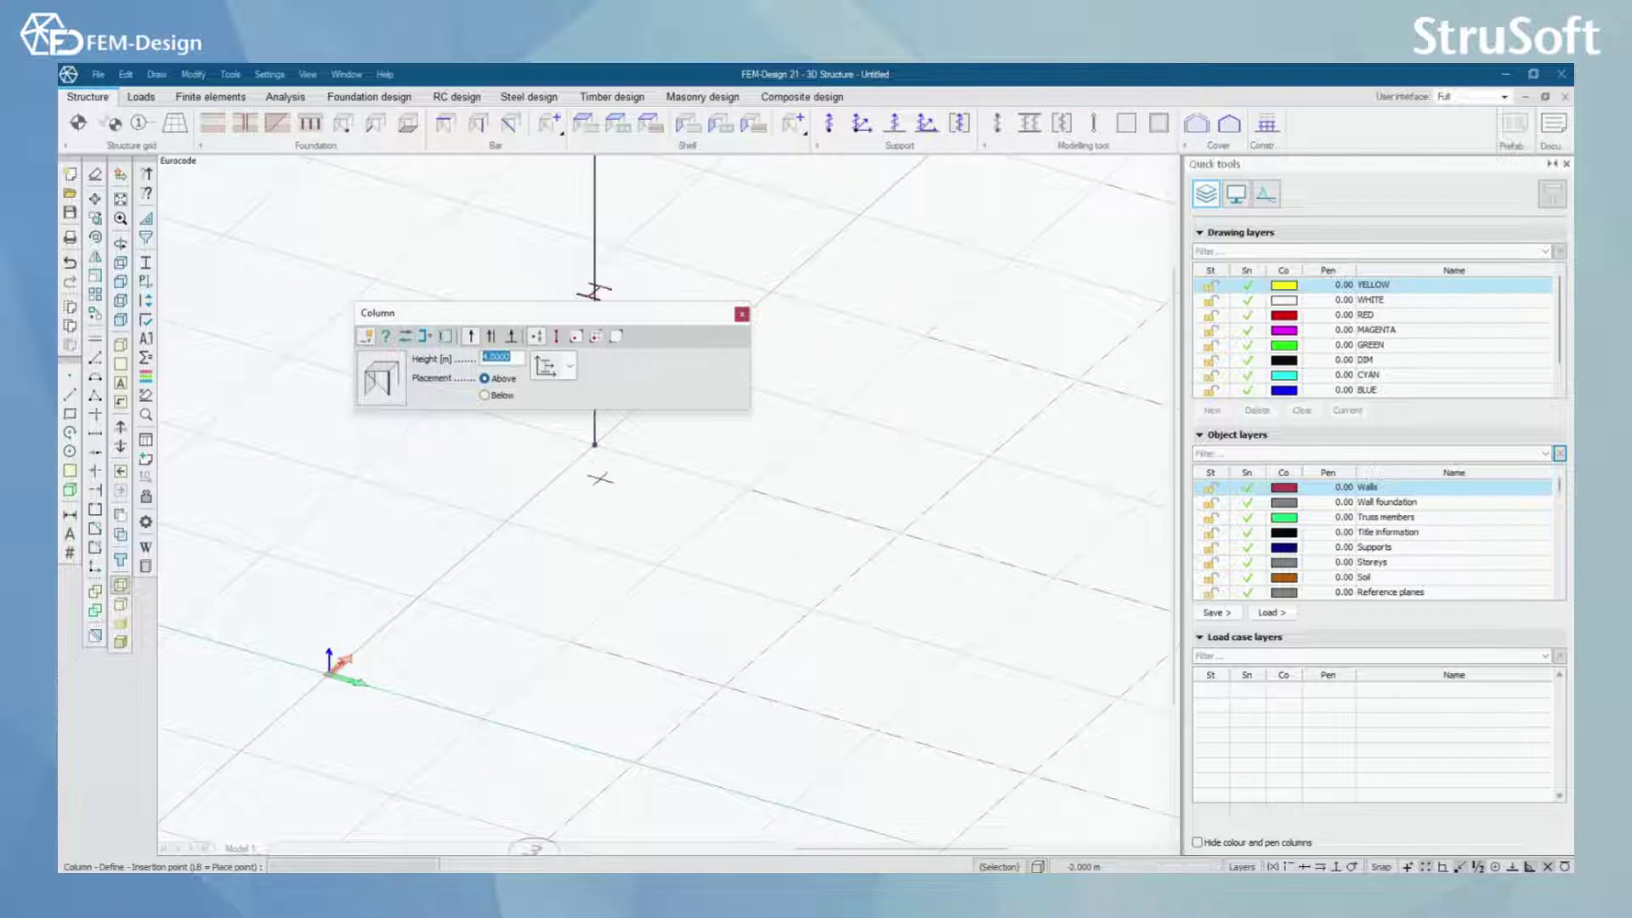
{"action": "type", "text": "5"}
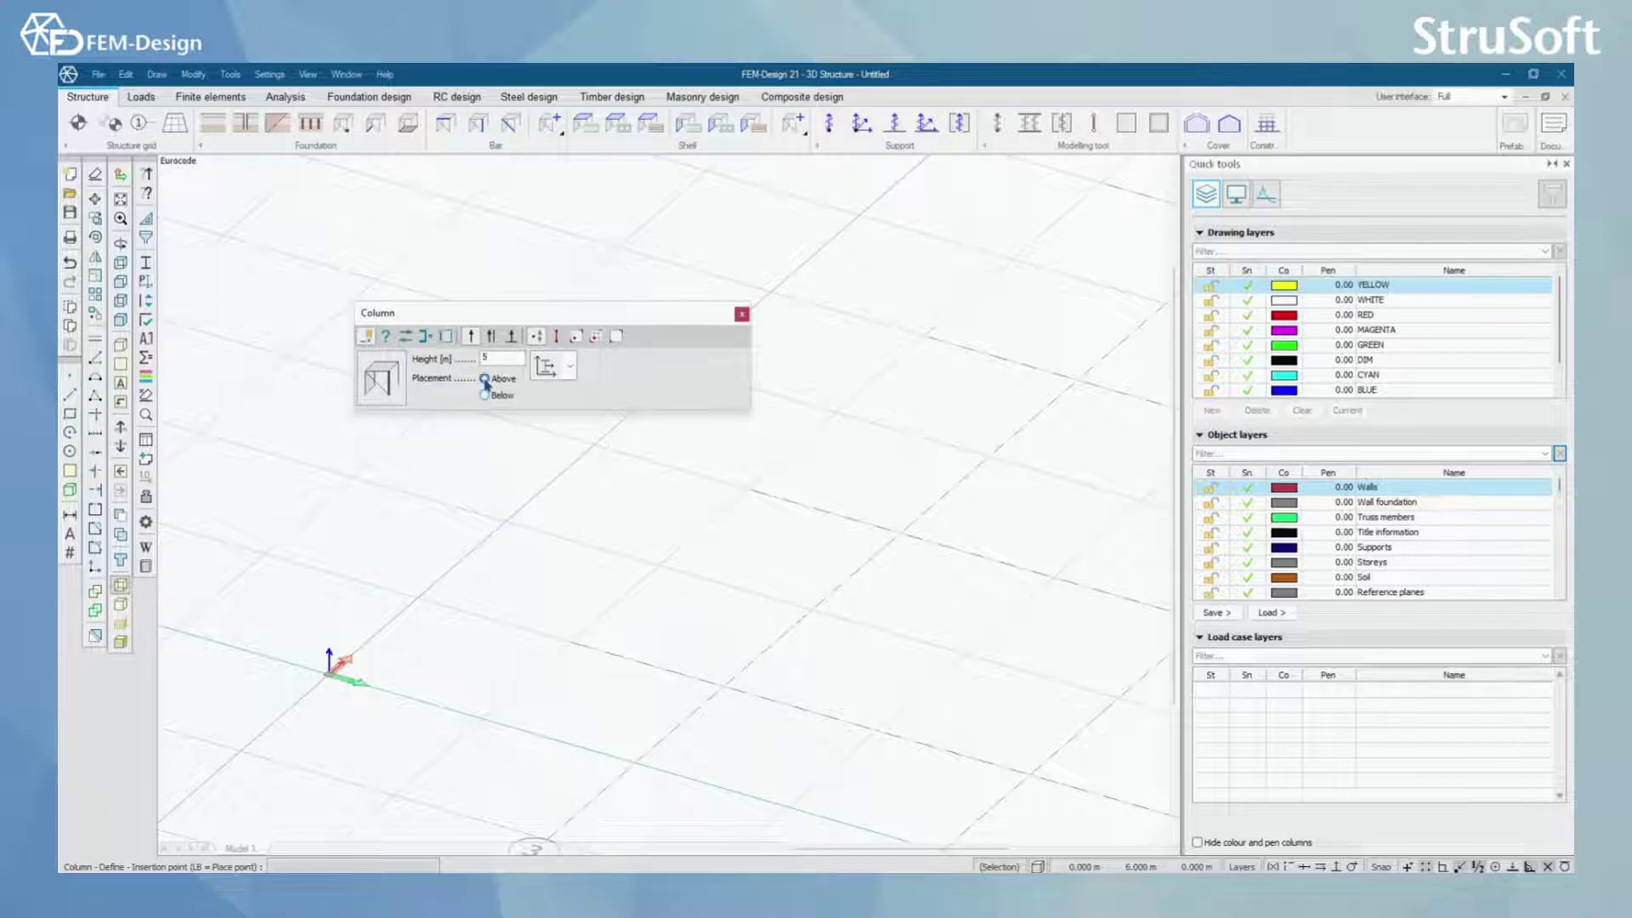
Pick the insertion mode and place one 5 m column on a grid intersection.
{"action": "left_click", "coordinate": [547, 368]}
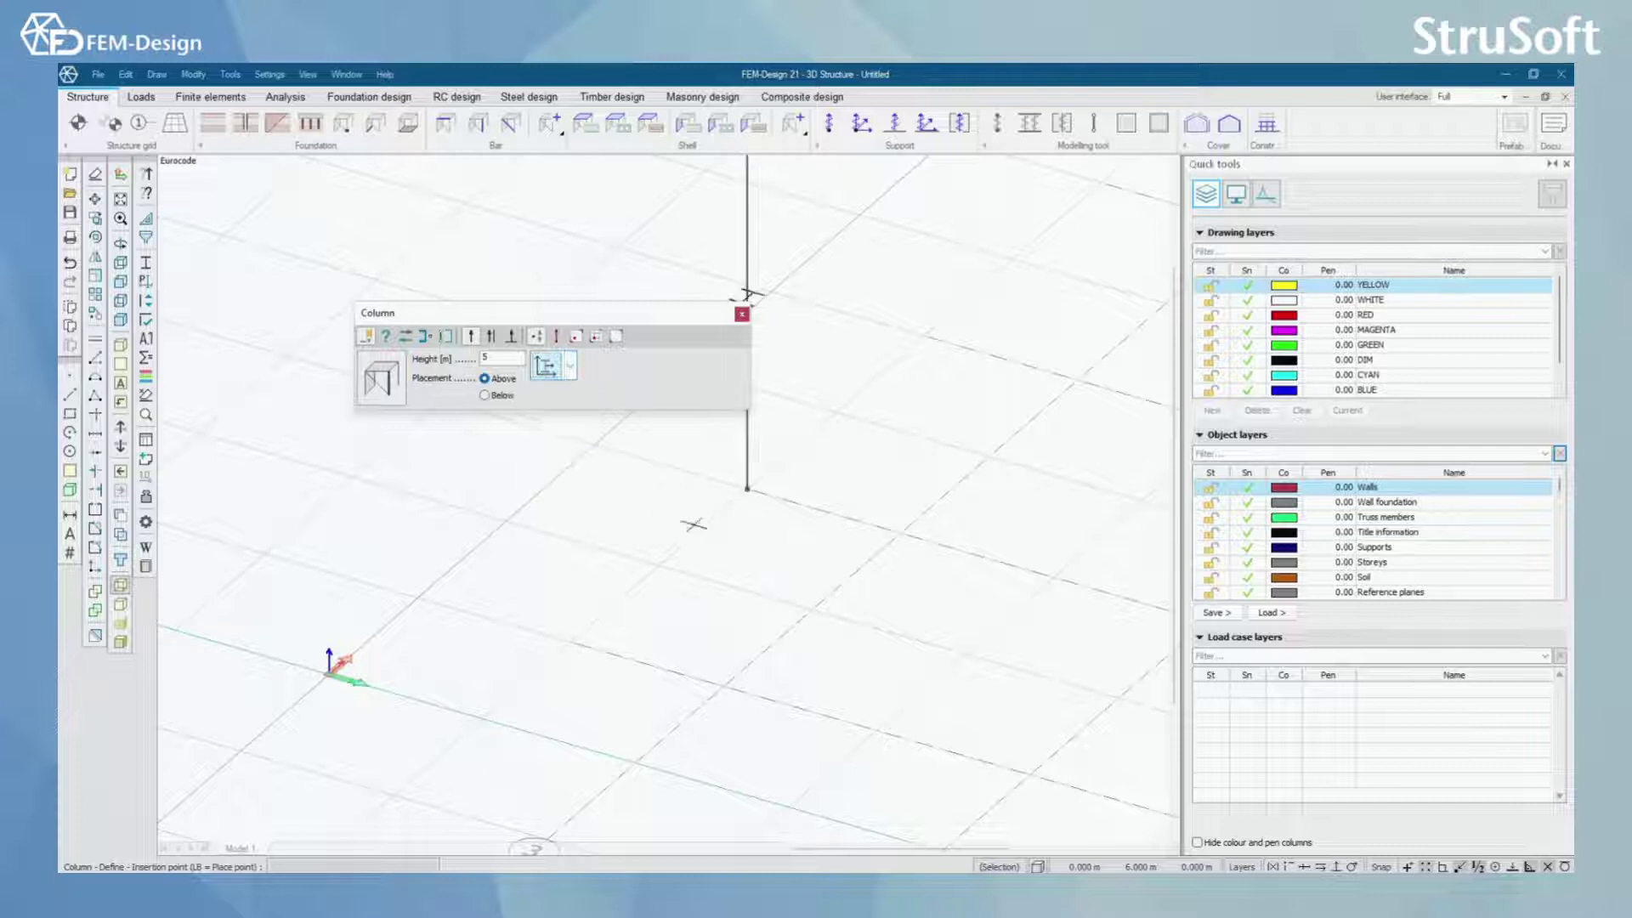
{"action": "scroll", "coordinate": [768, 635], "scroll_direction": "down", "scroll_amount": 2}
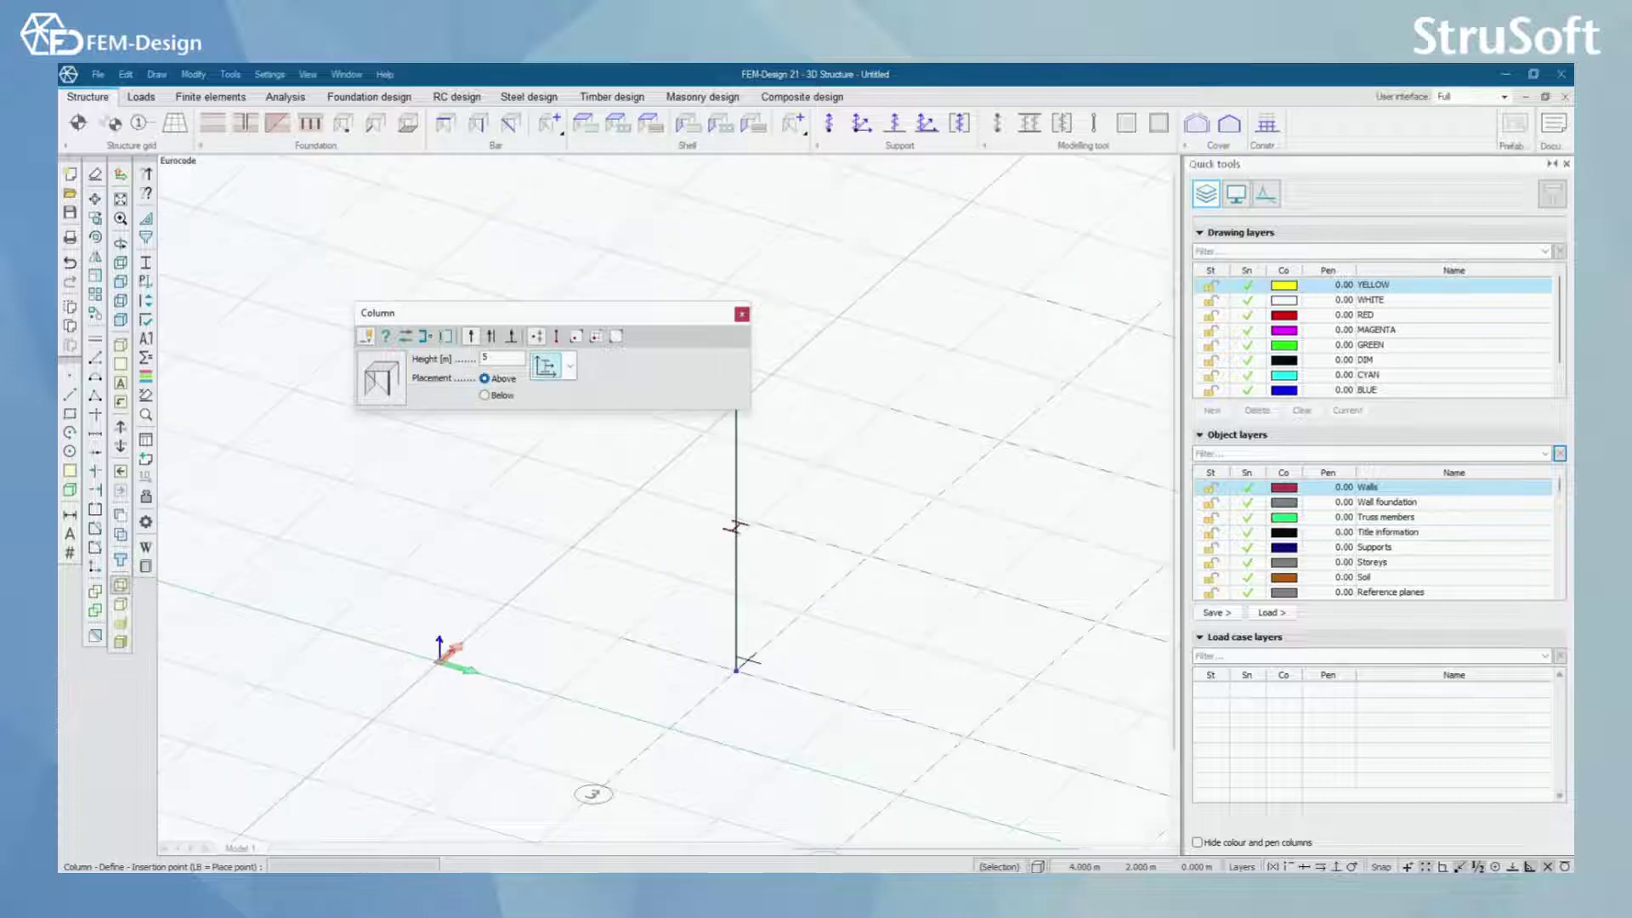
{"action": "middle_click_drag", "start_coordinate": [830, 647], "coordinate": [947, 655]}
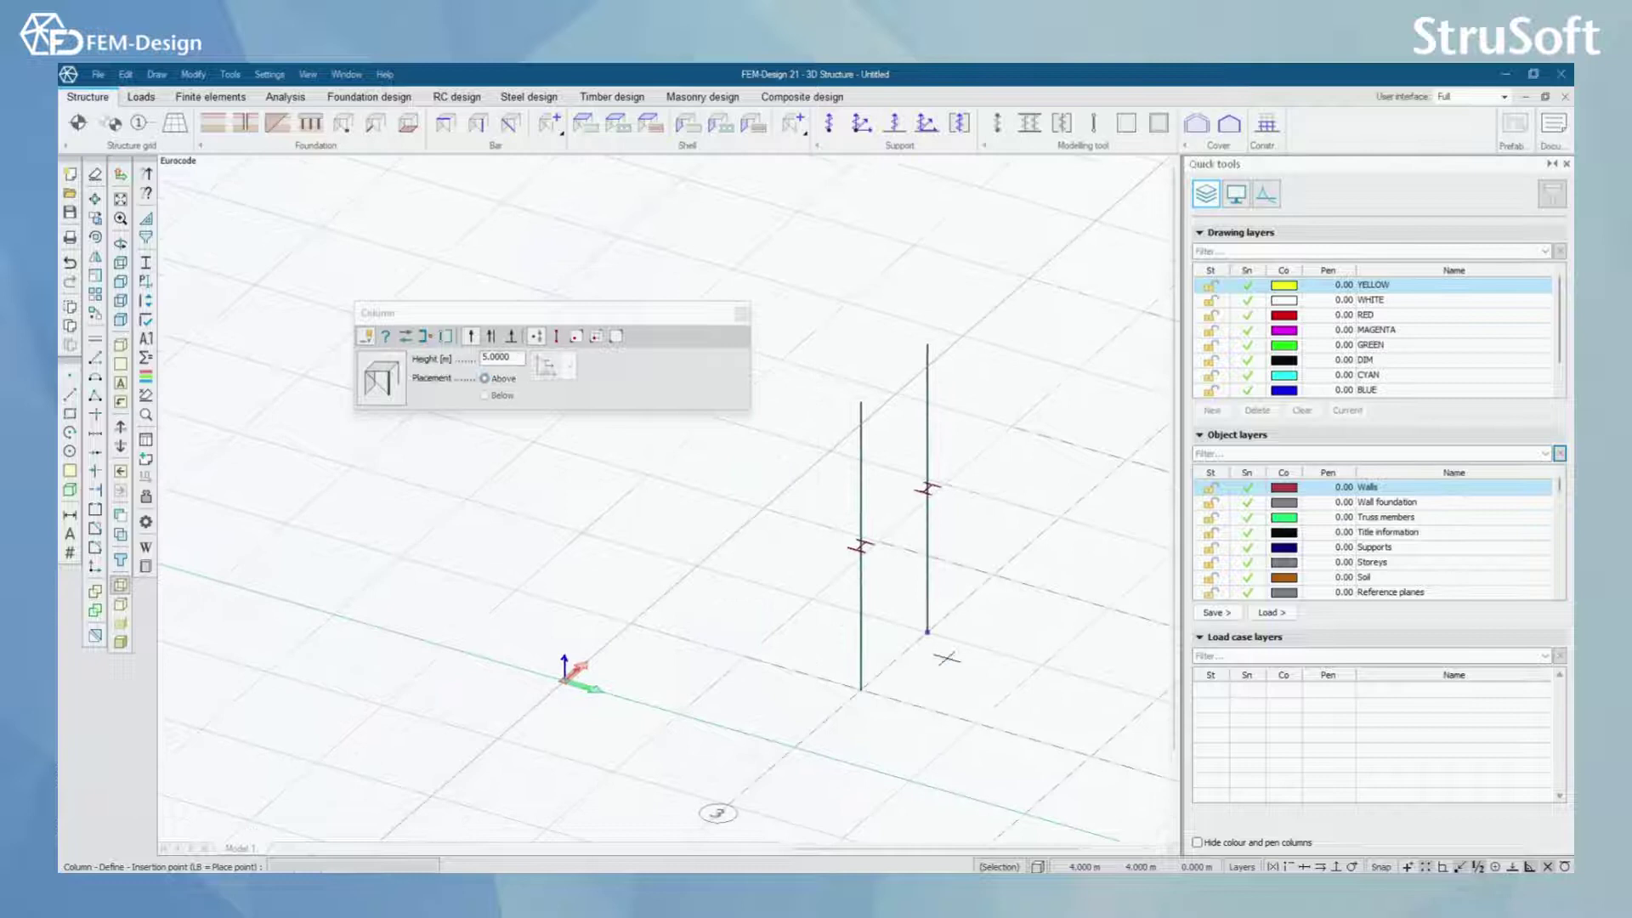
{"action": "left_click", "coordinate": [556, 336]}
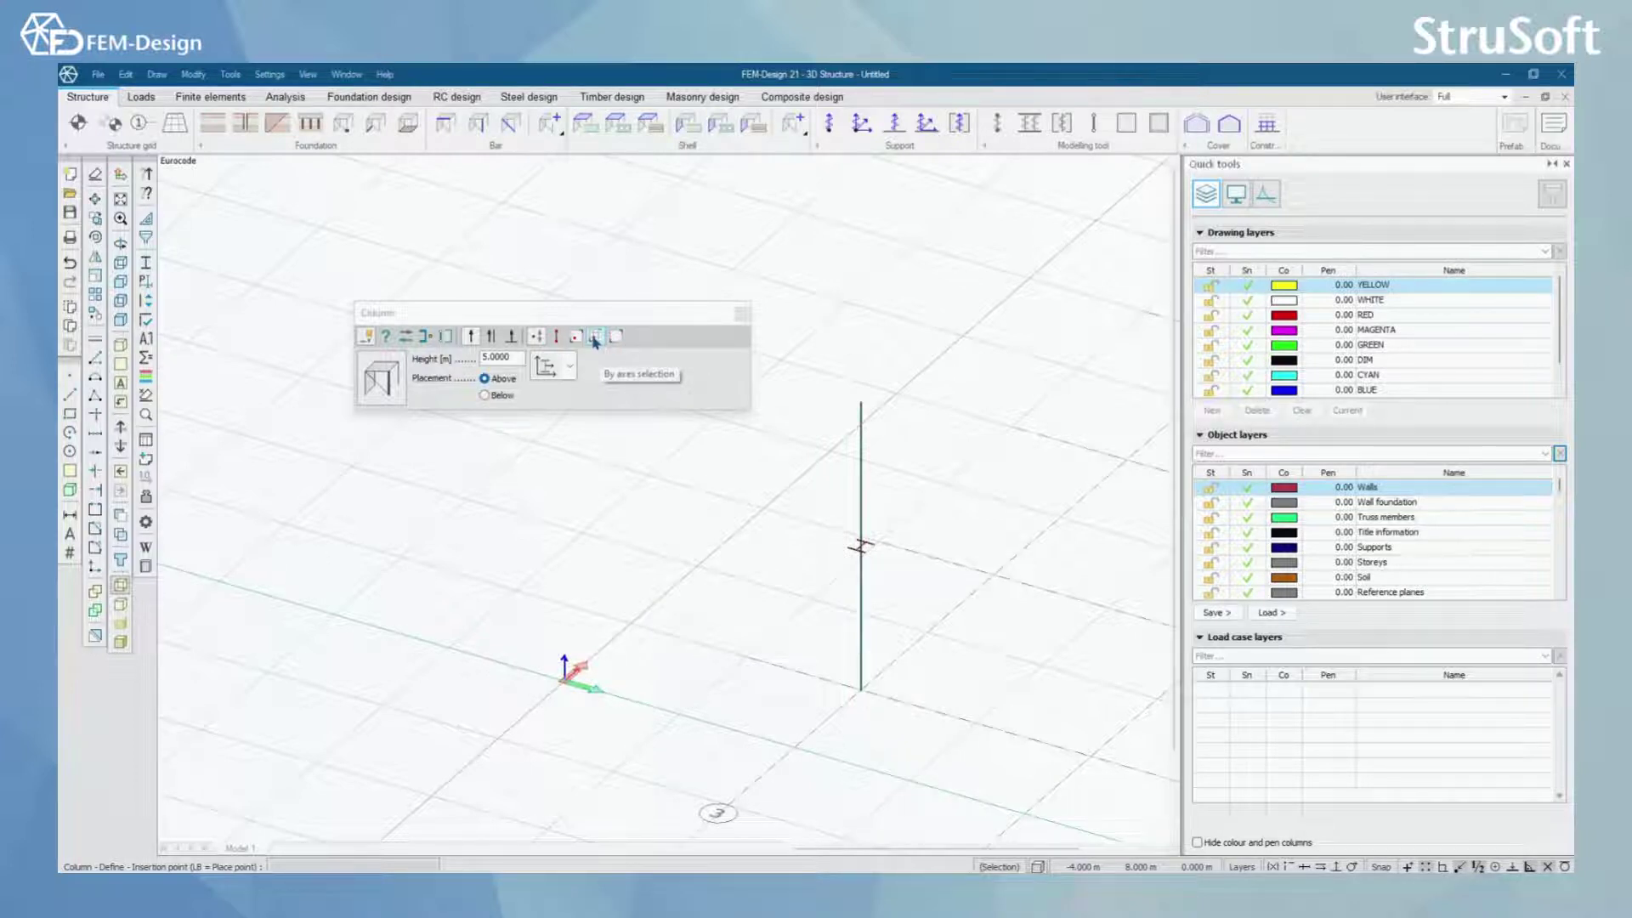
Box-select two crossing grid axes to add a second 5 m column, then zoom out.
{"action": "left_click", "coordinate": [595, 340]}
{"action": "middle_click_drag", "start_coordinate": [1083, 660], "coordinate": [857, 631]}
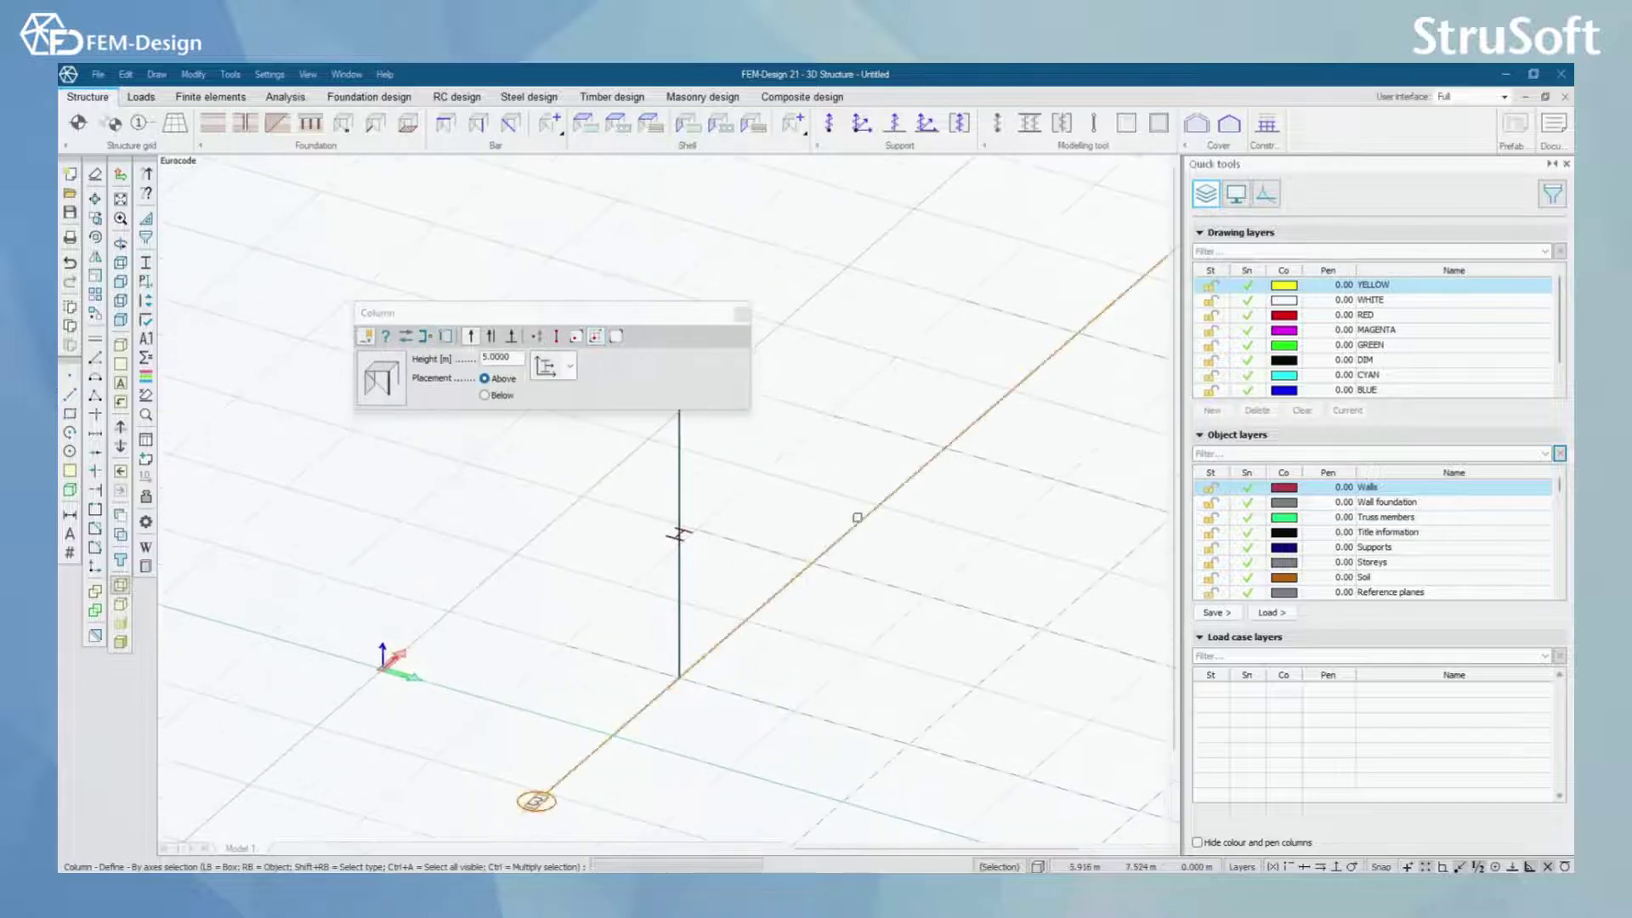
{"action": "left_click", "coordinate": [850, 512]}
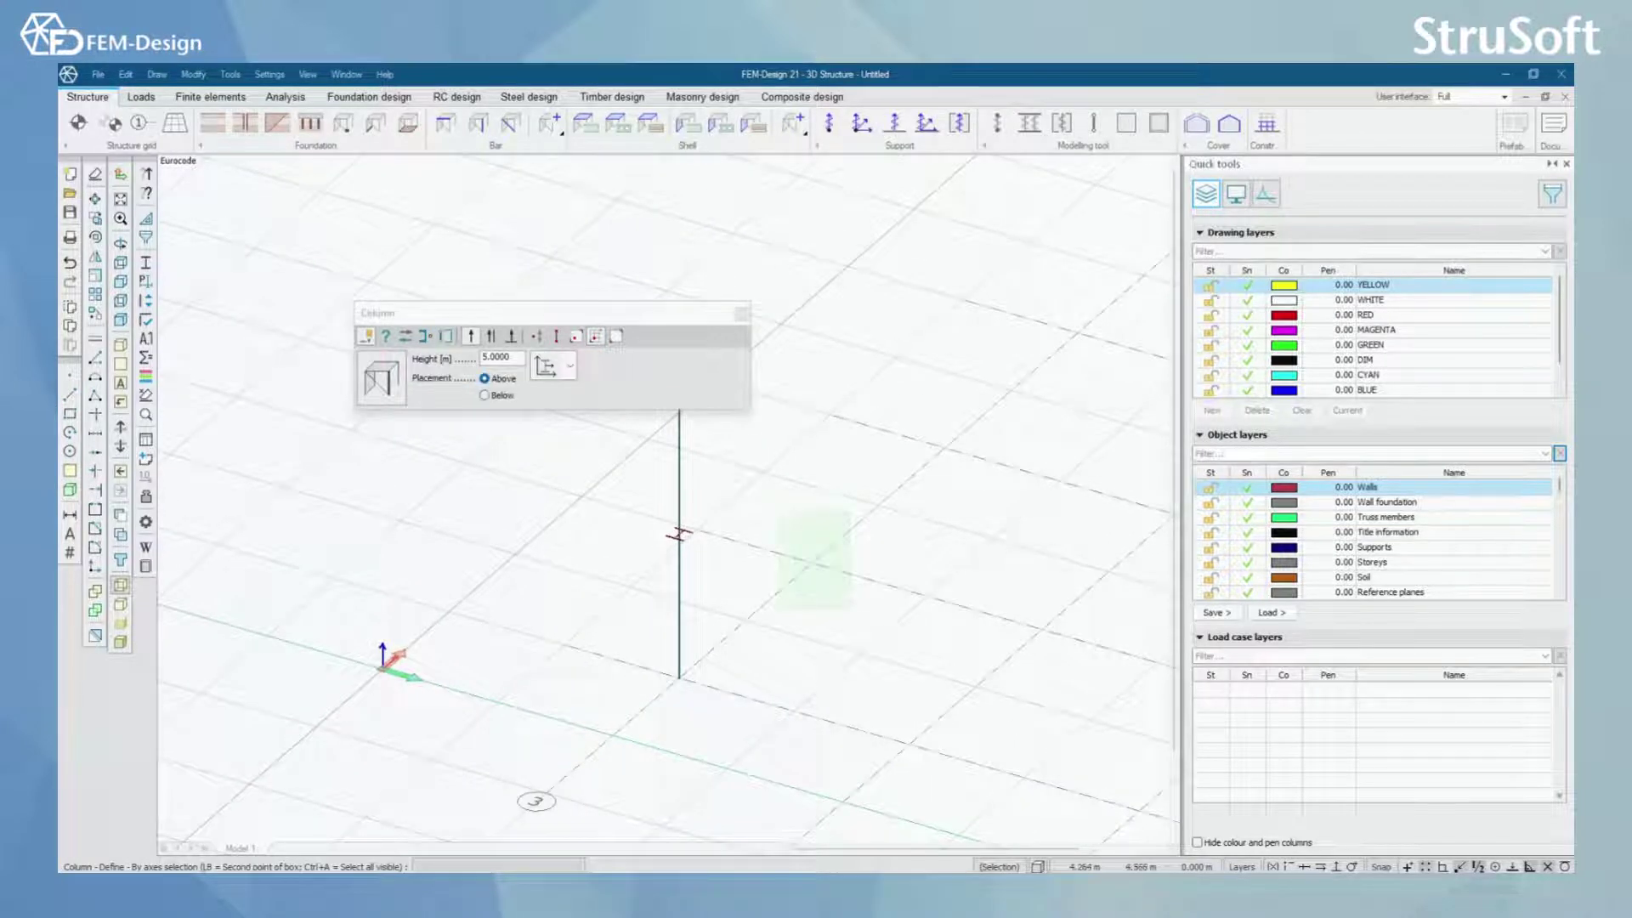
{"action": "left_click", "coordinate": [778, 607]}
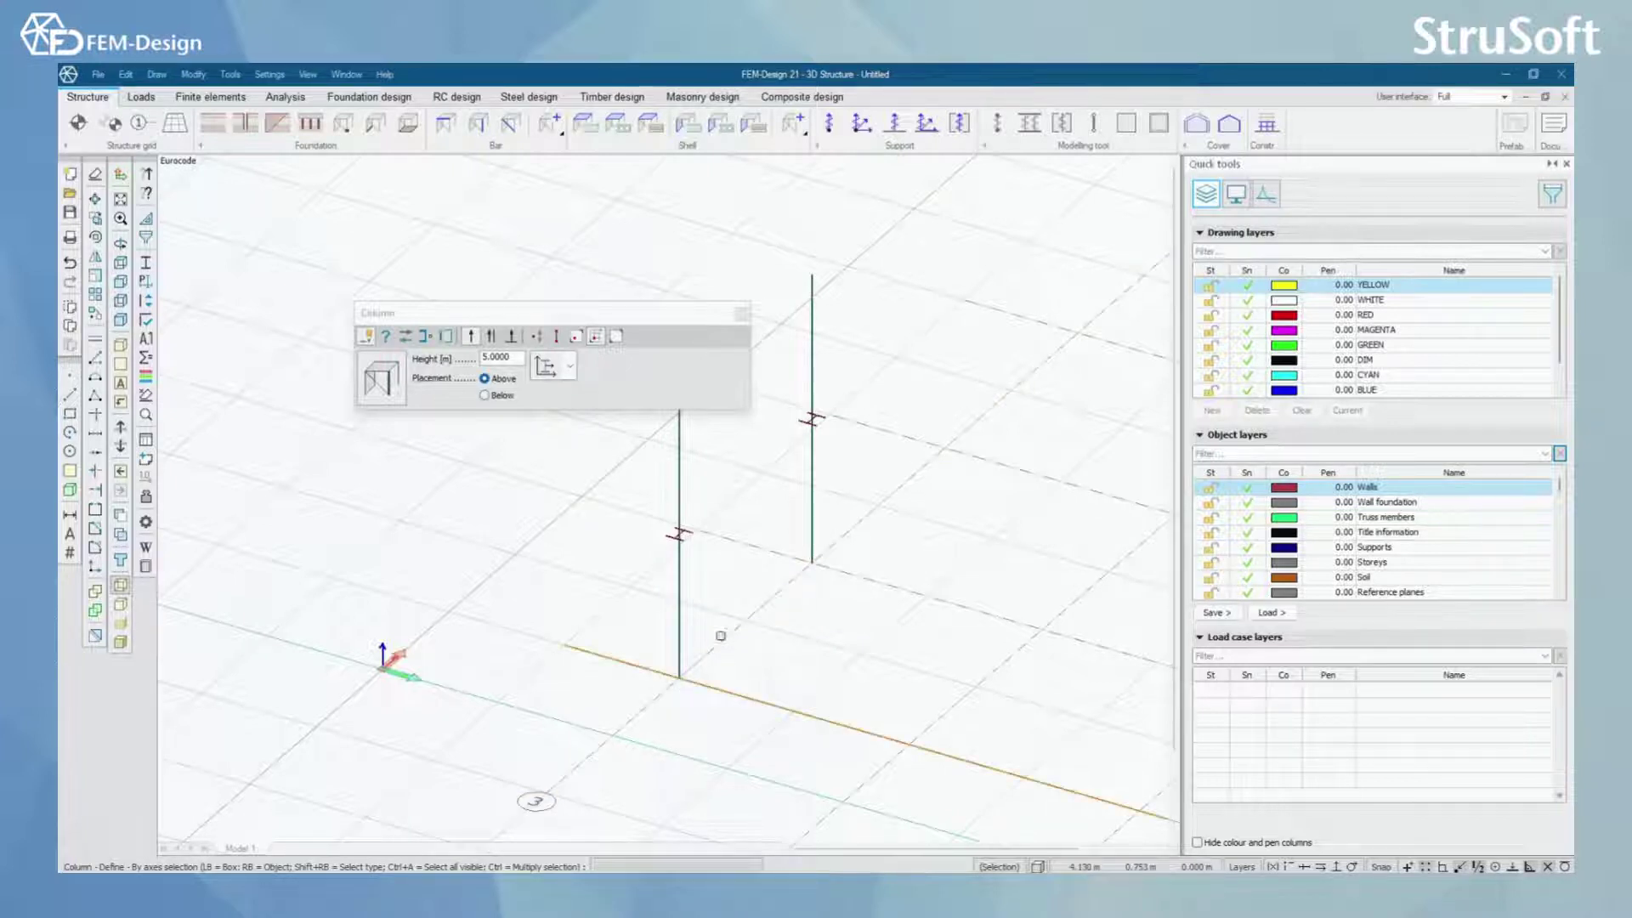
{"action": "middle_click_drag", "start_coordinate": [815, 522], "coordinate": [918, 570]}
{"action": "scroll", "coordinate": [855, 581], "scroll_direction": "down", "scroll_amount": 2}
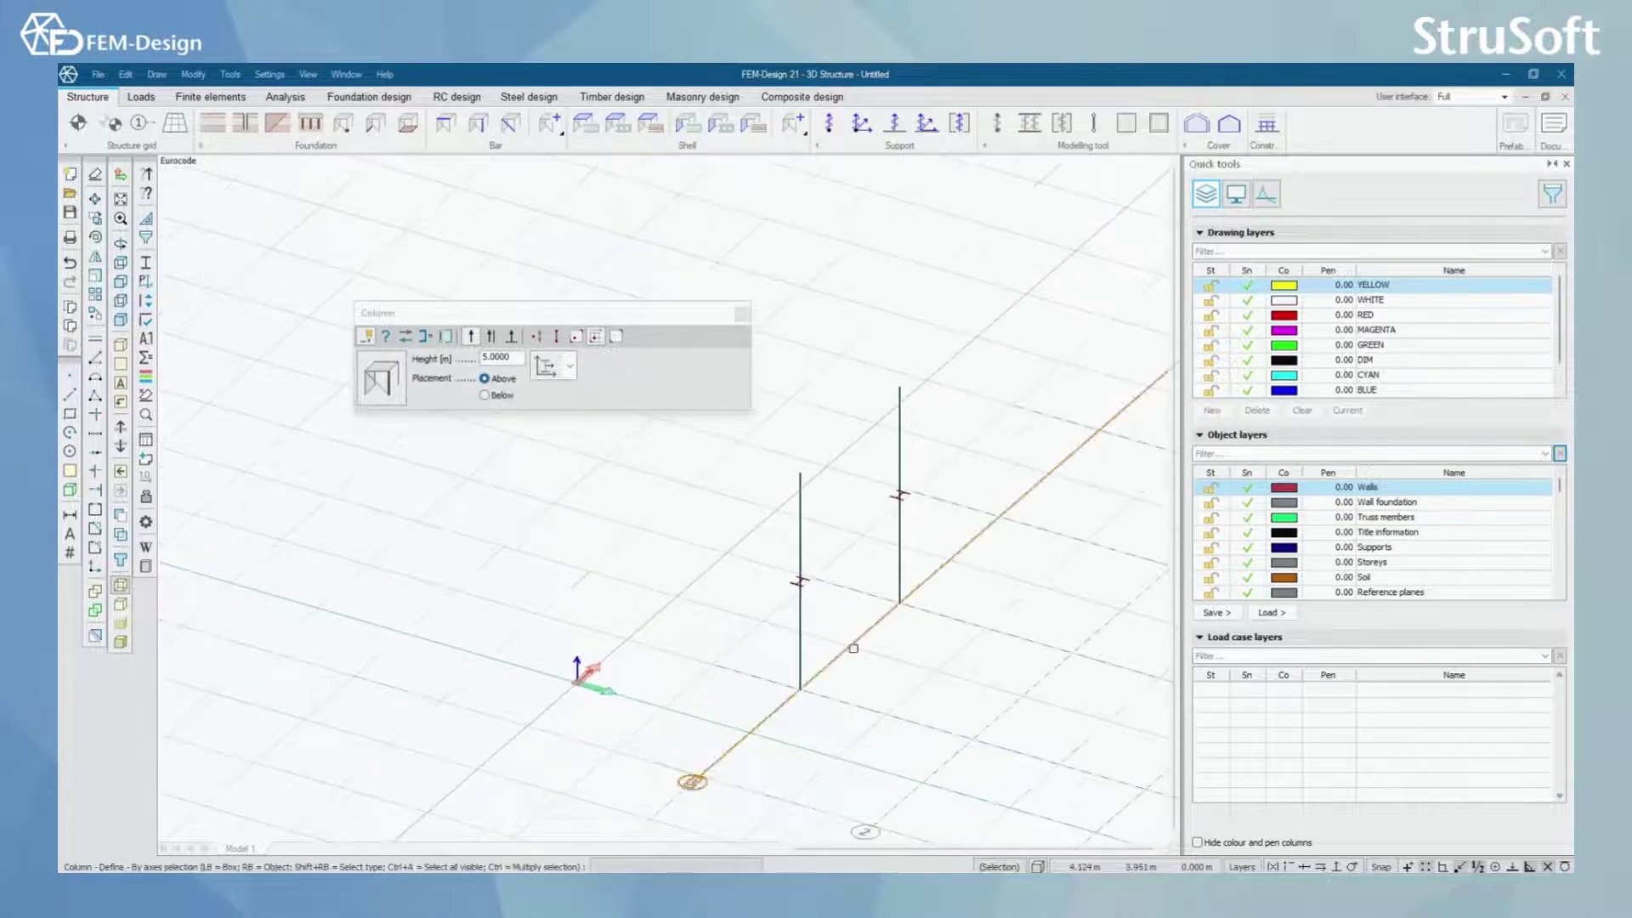
Inspect the left column's physical alignment settings and close them unchanged.
{"action": "left_click", "coordinate": [425, 339]}
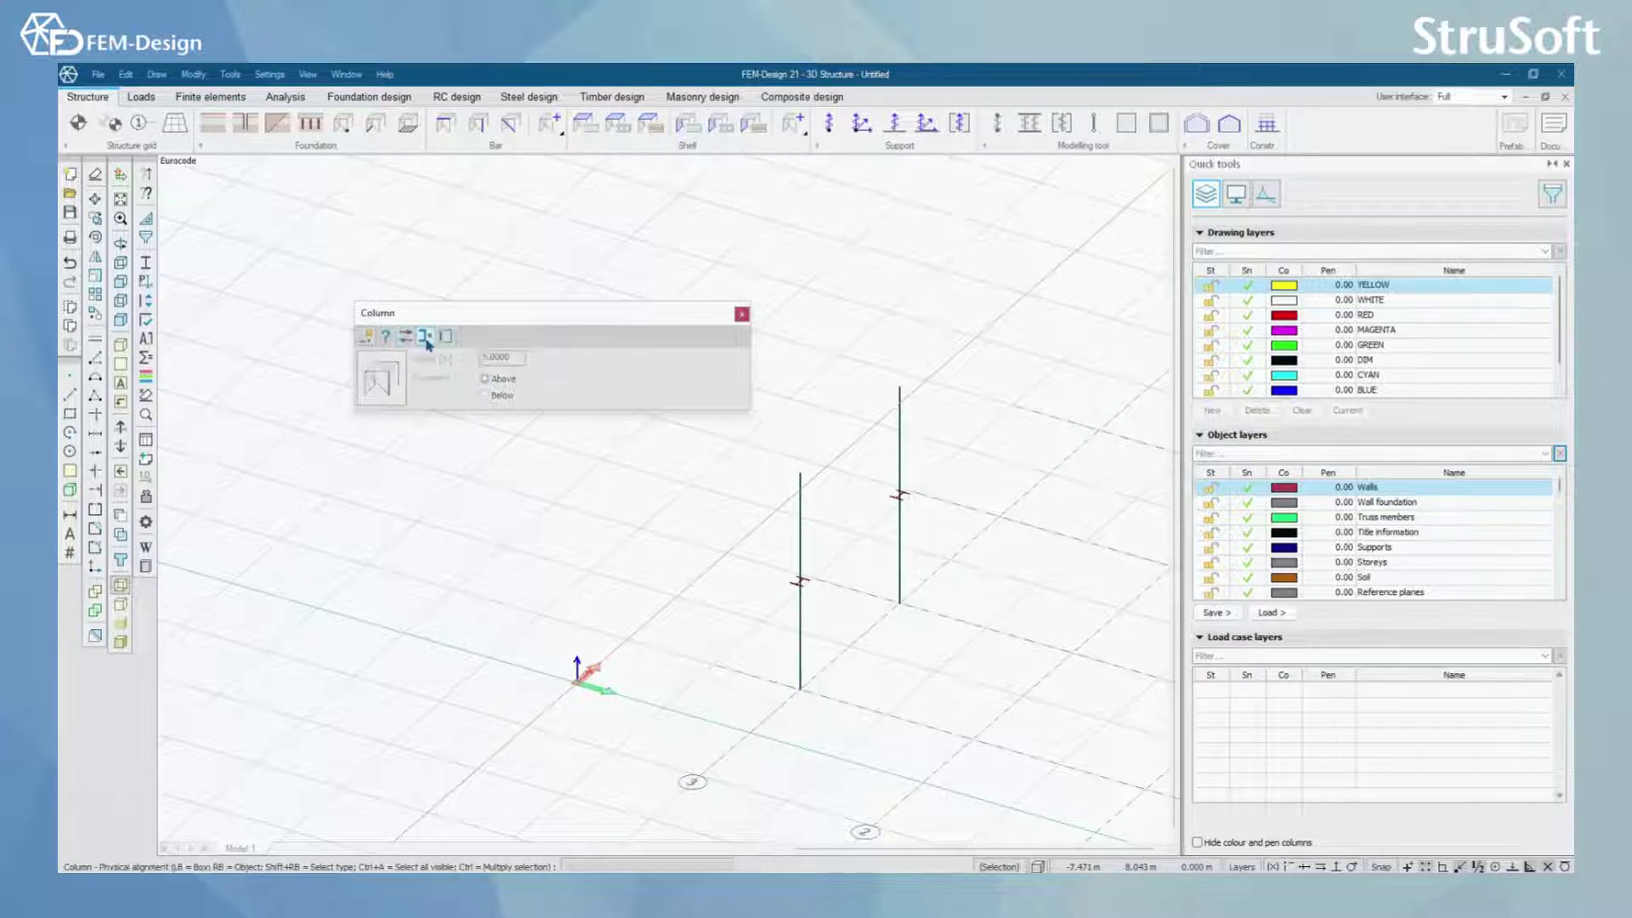
{"action": "left_click", "coordinate": [800, 604]}
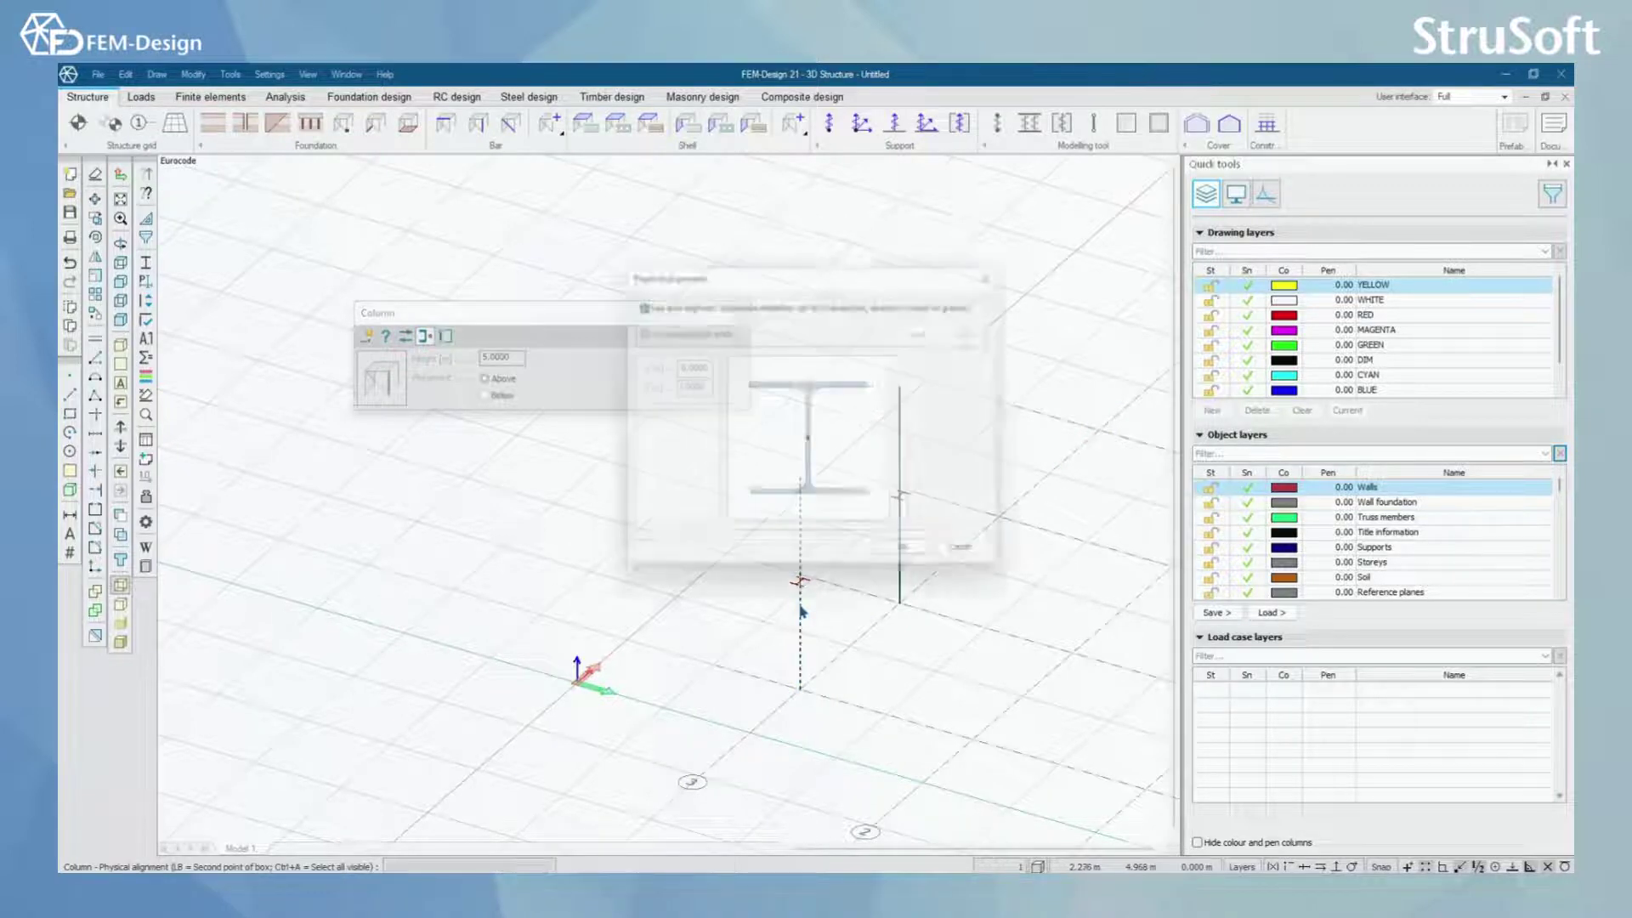
{"action": "left_click_drag", "start_coordinate": [956, 257], "coordinate": [982, 233]}
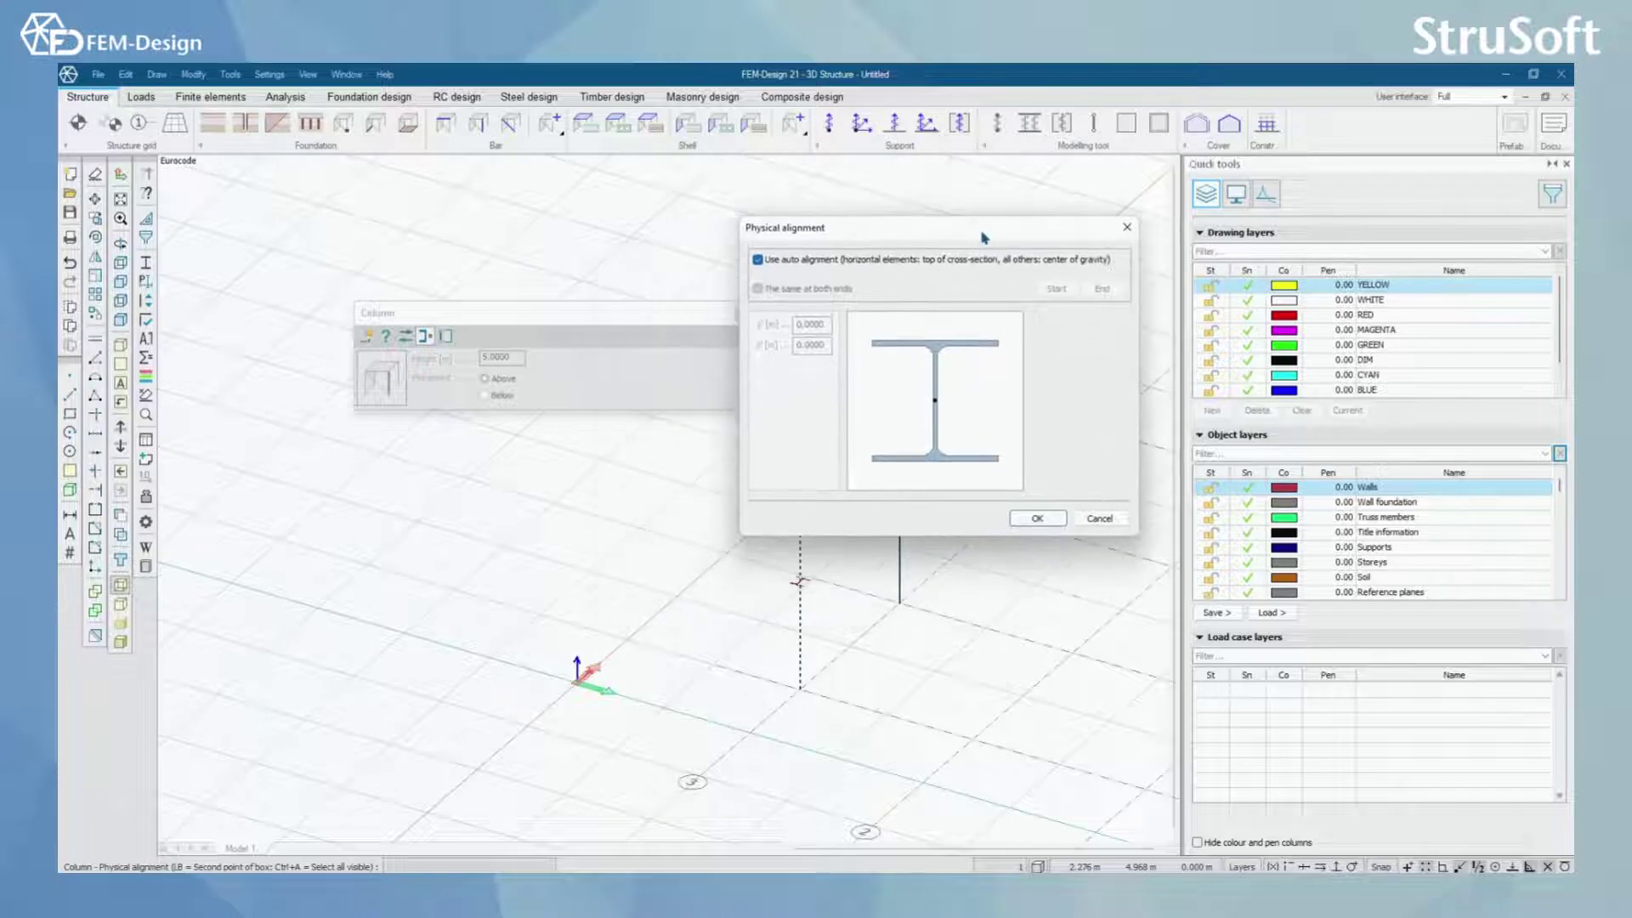
{"action": "left_click", "coordinate": [1127, 227]}
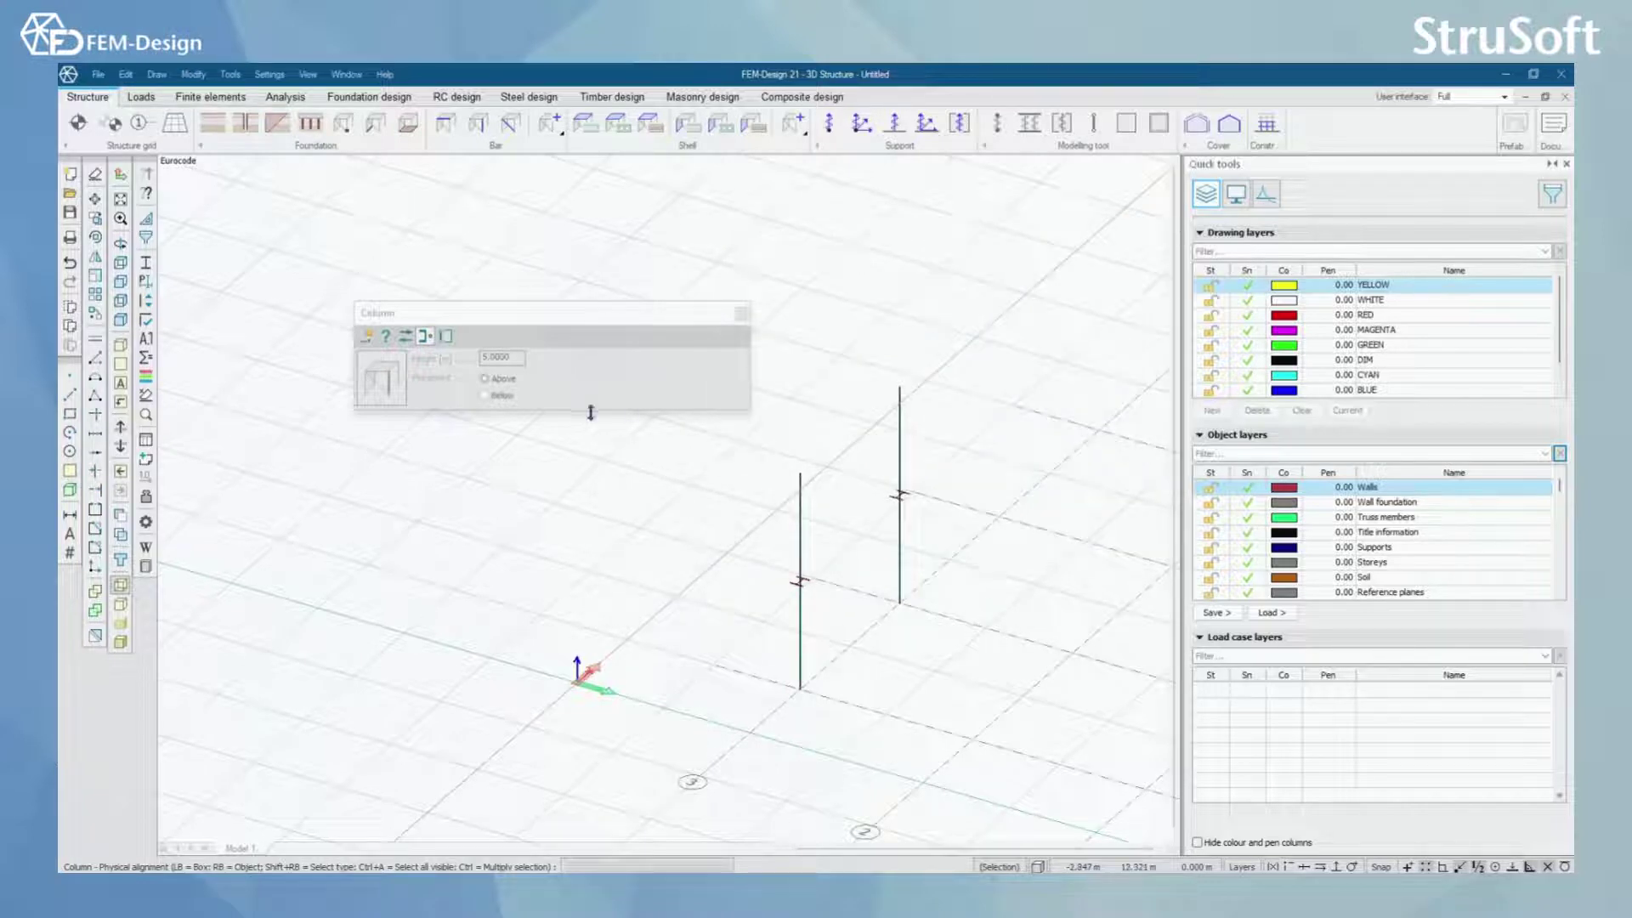
On the analytical model options, display the left column as a shell model.
{"action": "left_click", "coordinate": [448, 334]}
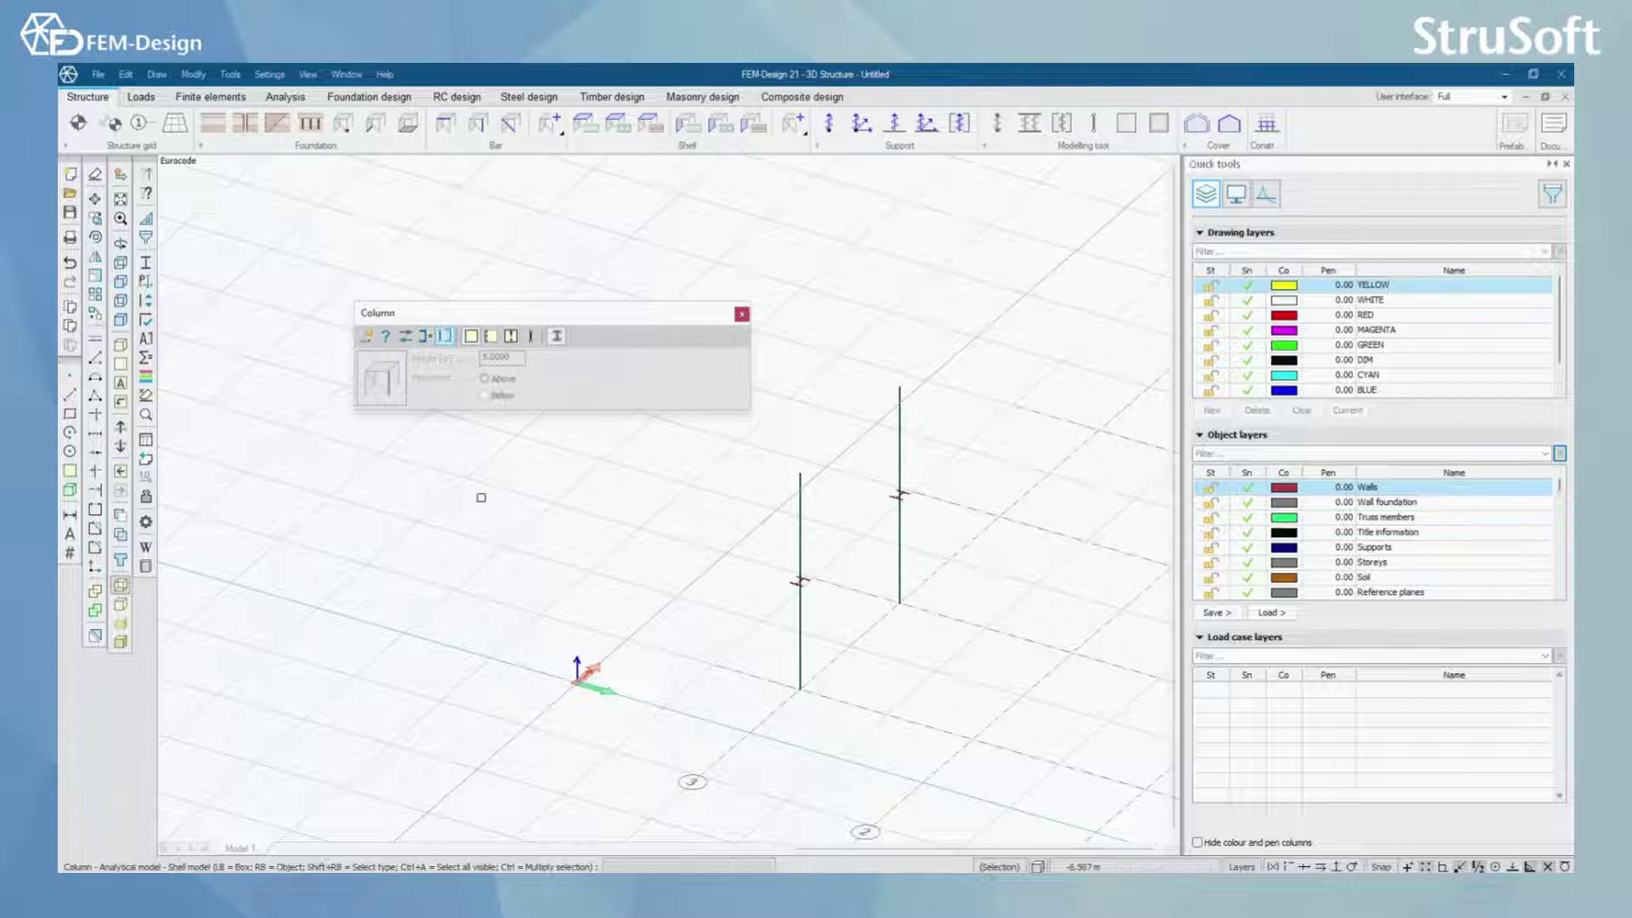
{"action": "middle_click_drag", "start_coordinate": [728, 627], "coordinate": [732, 627]}
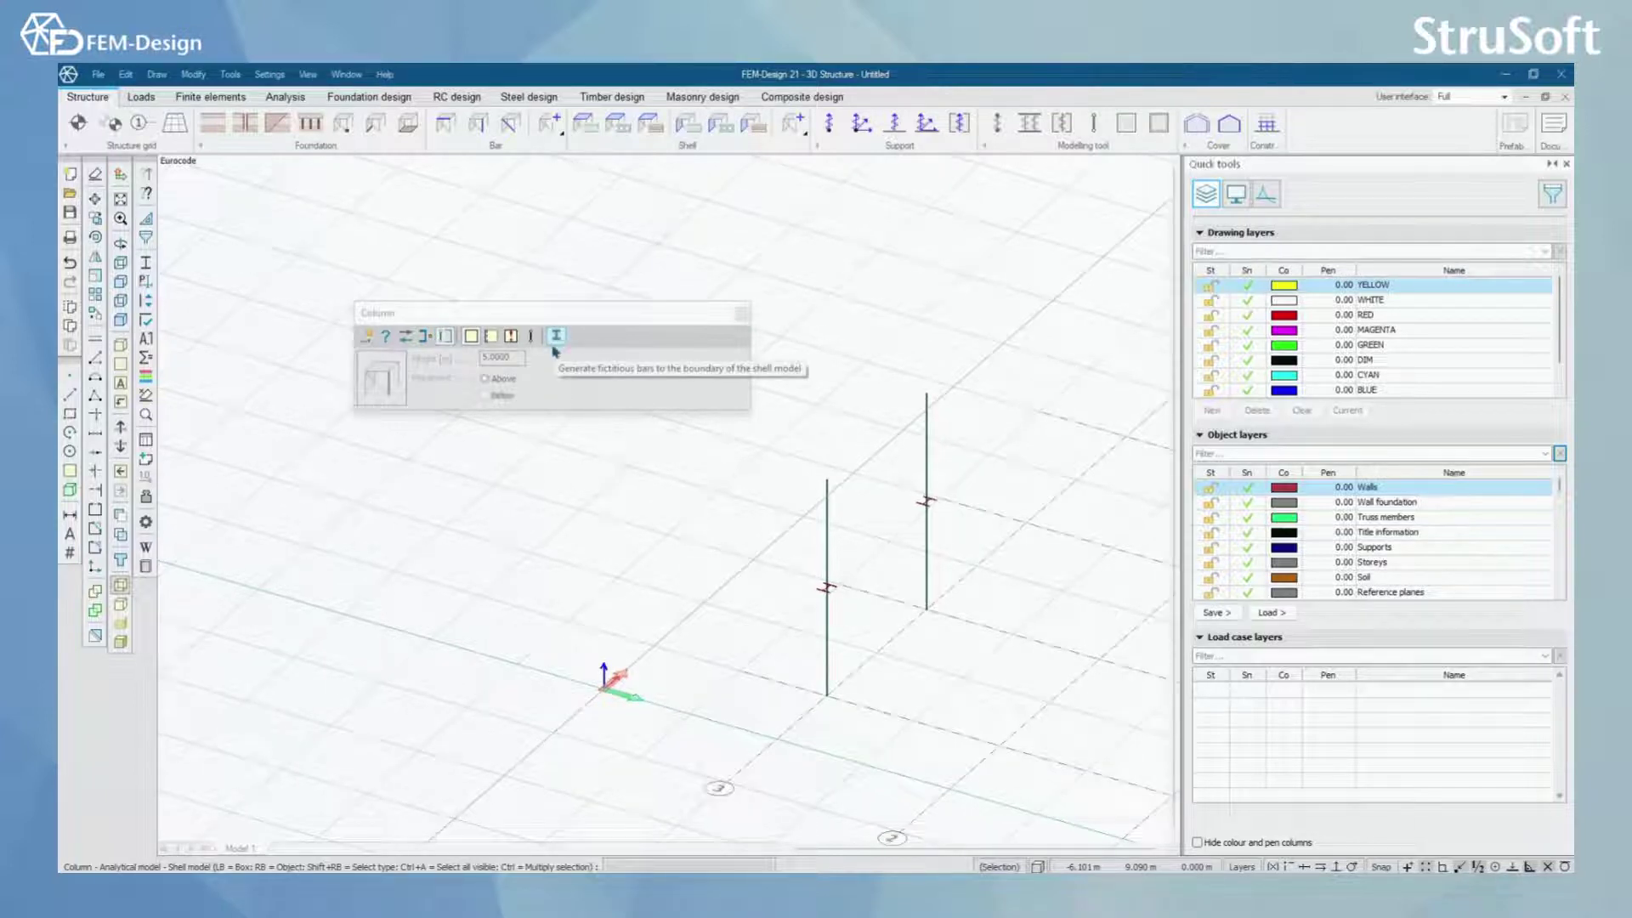
{"action": "scroll", "coordinate": [832, 665], "scroll_direction": "up", "scroll_amount": 1}
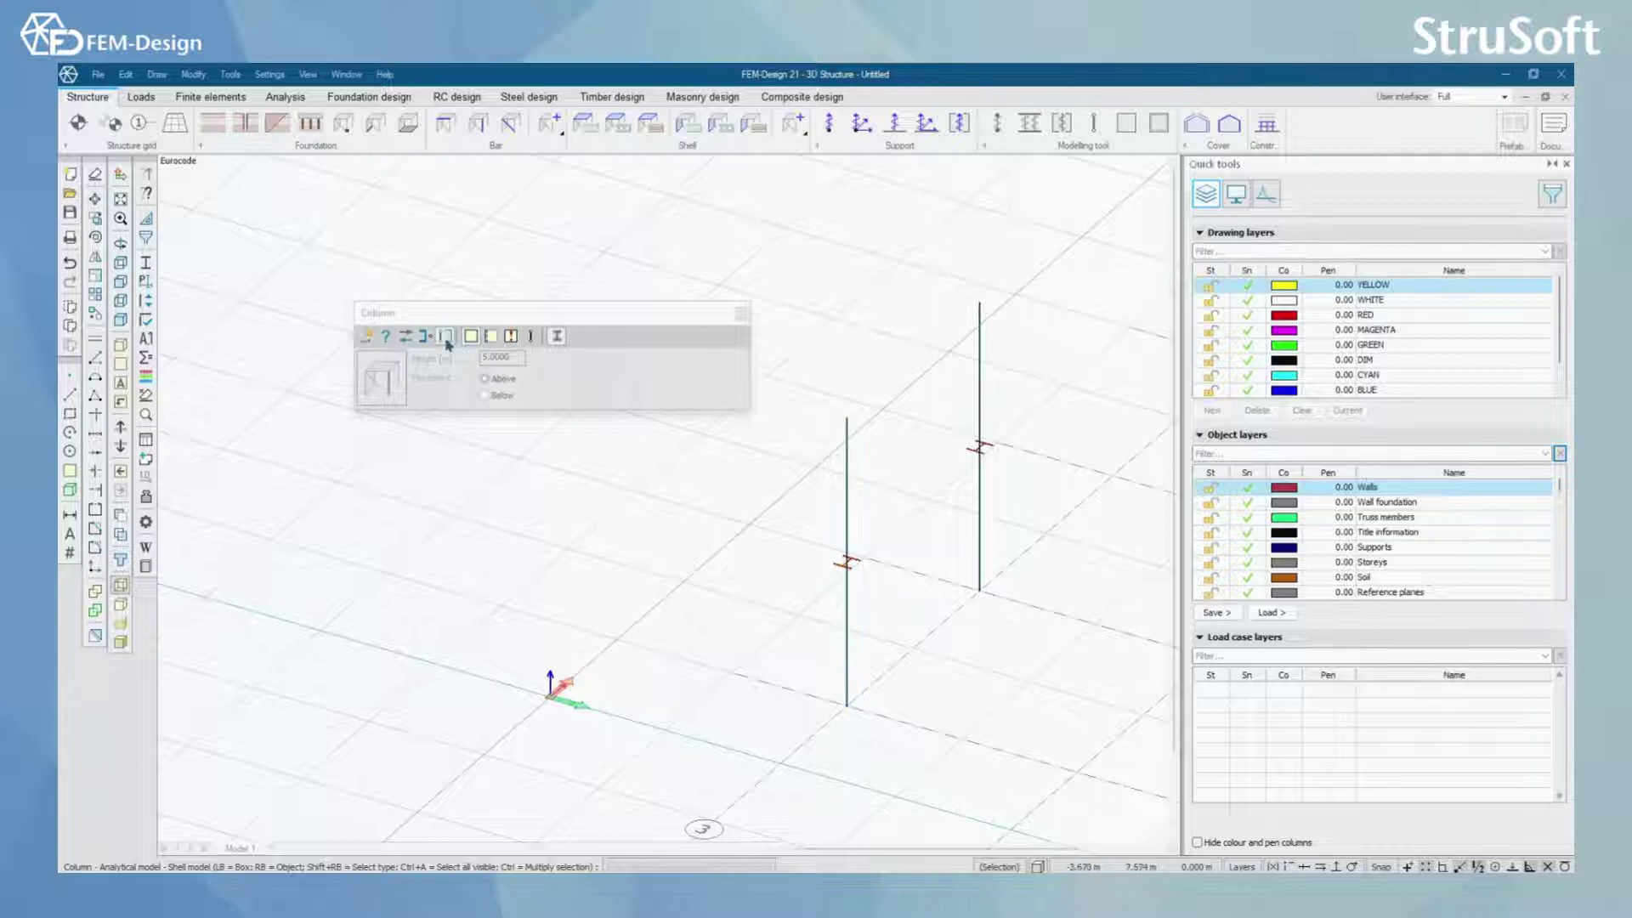
{"action": "left_click", "coordinate": [847, 561]}
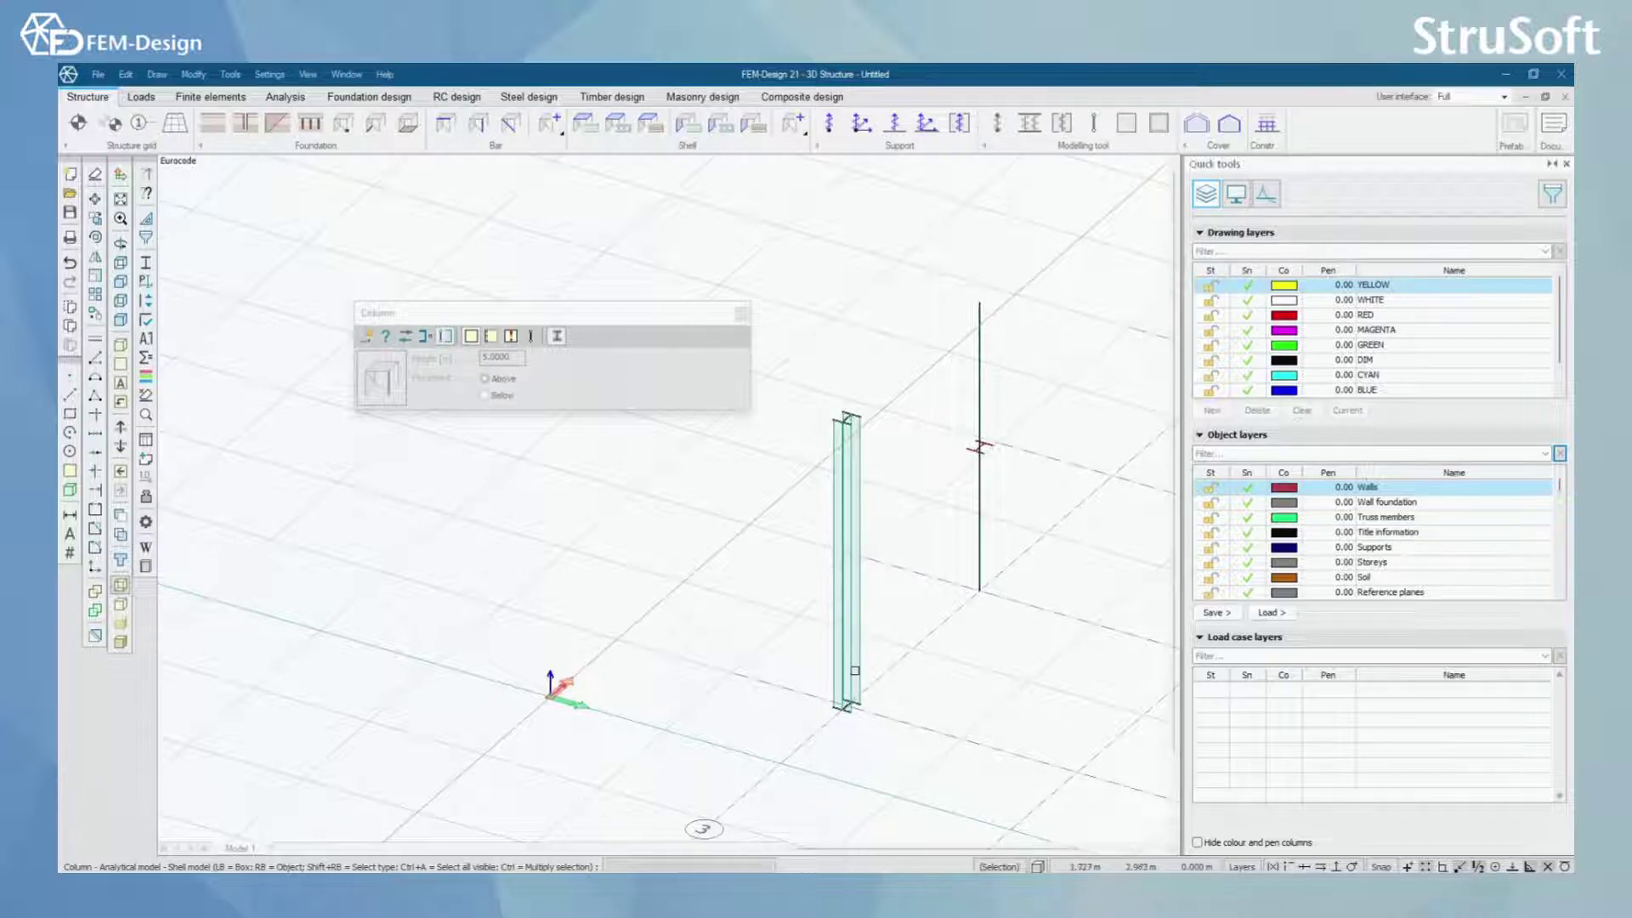
{"action": "middle_click_drag", "start_coordinate": [836, 541], "coordinate": [710, 643]}
{"action": "scroll", "coordinate": [720, 645], "scroll_direction": "down", "scroll_amount": 3}
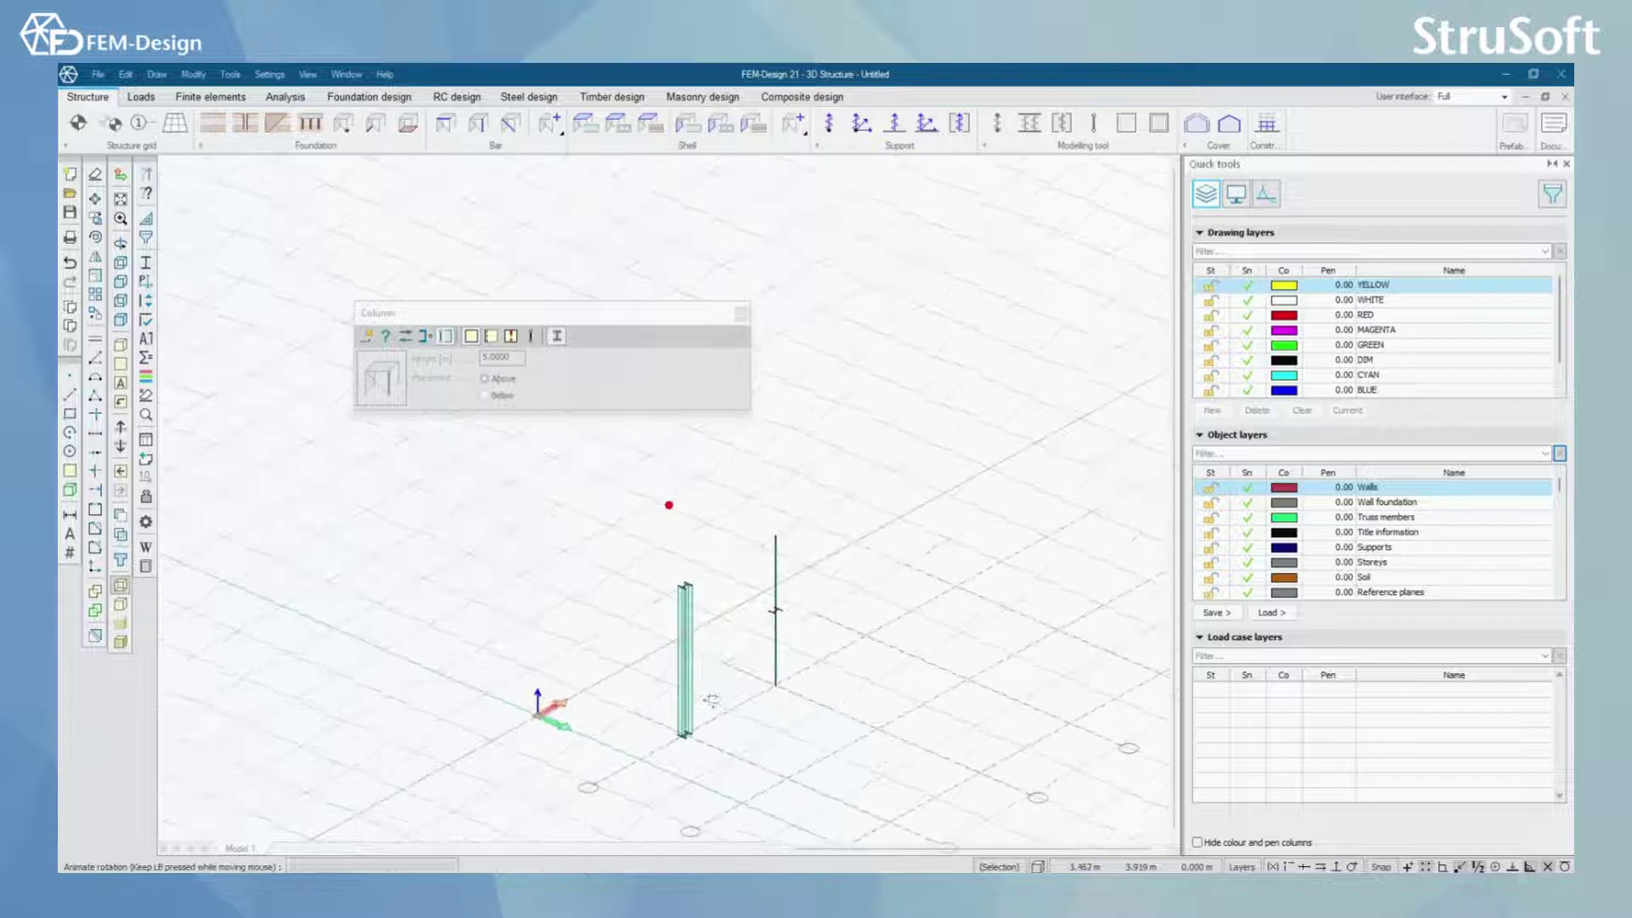
{"action": "scroll", "coordinate": [713, 643], "scroll_direction": "up", "scroll_amount": 1}
{"action": "scroll", "coordinate": [790, 606], "scroll_direction": "up", "scroll_amount": 2}
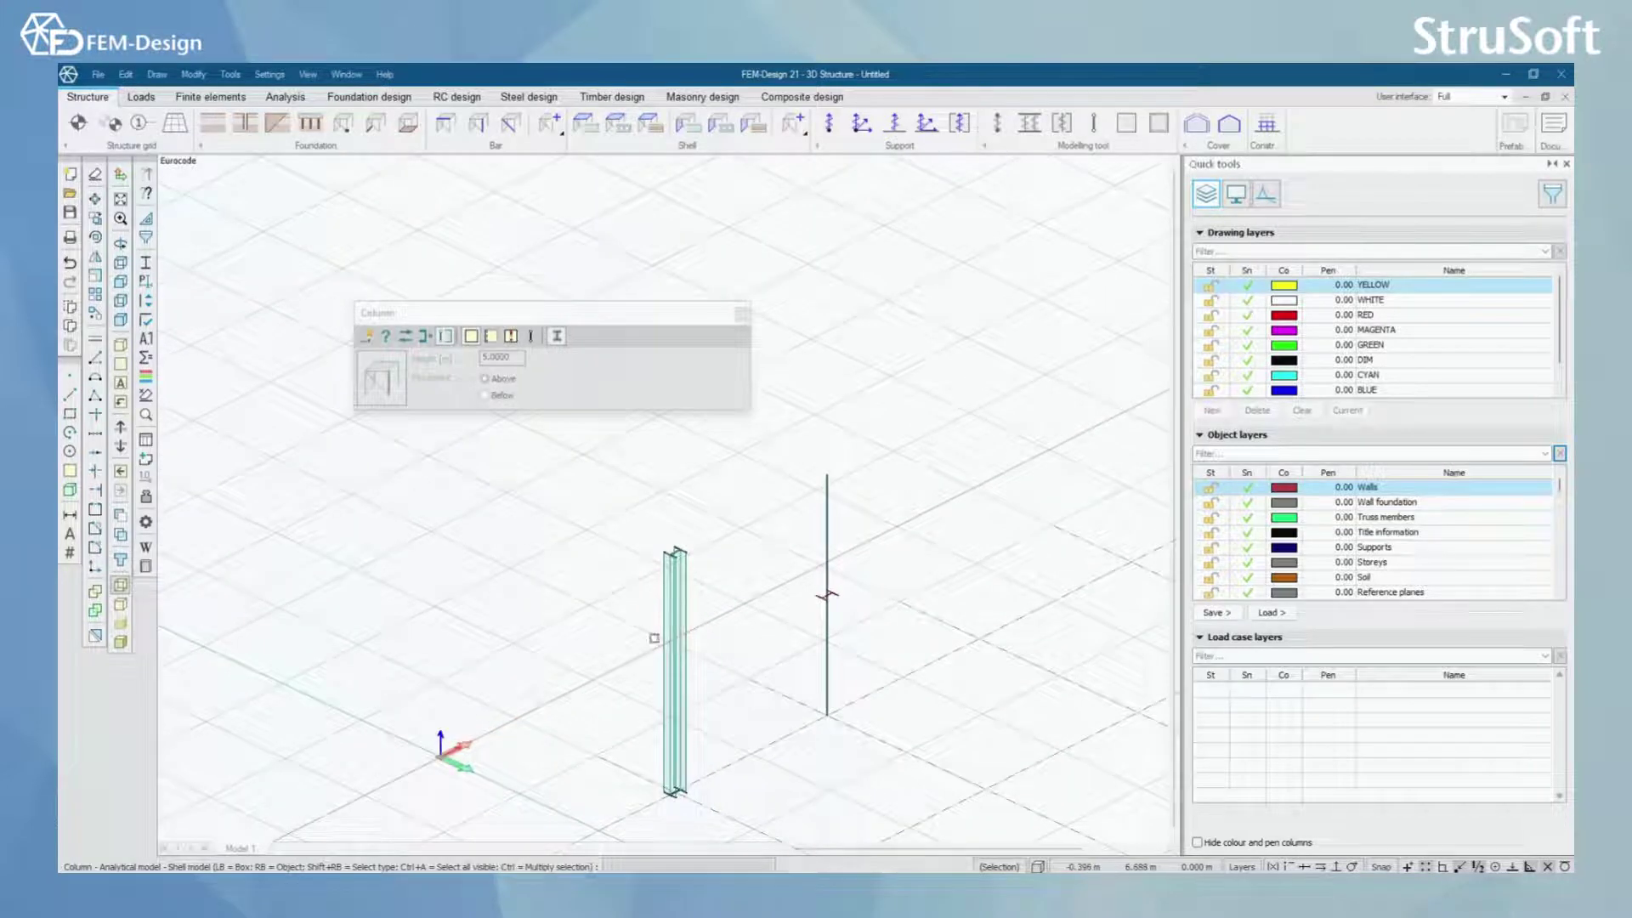
Show the columns as bar-model lines and return to defining columns by axis selection.
{"action": "left_click", "coordinate": [531, 336]}
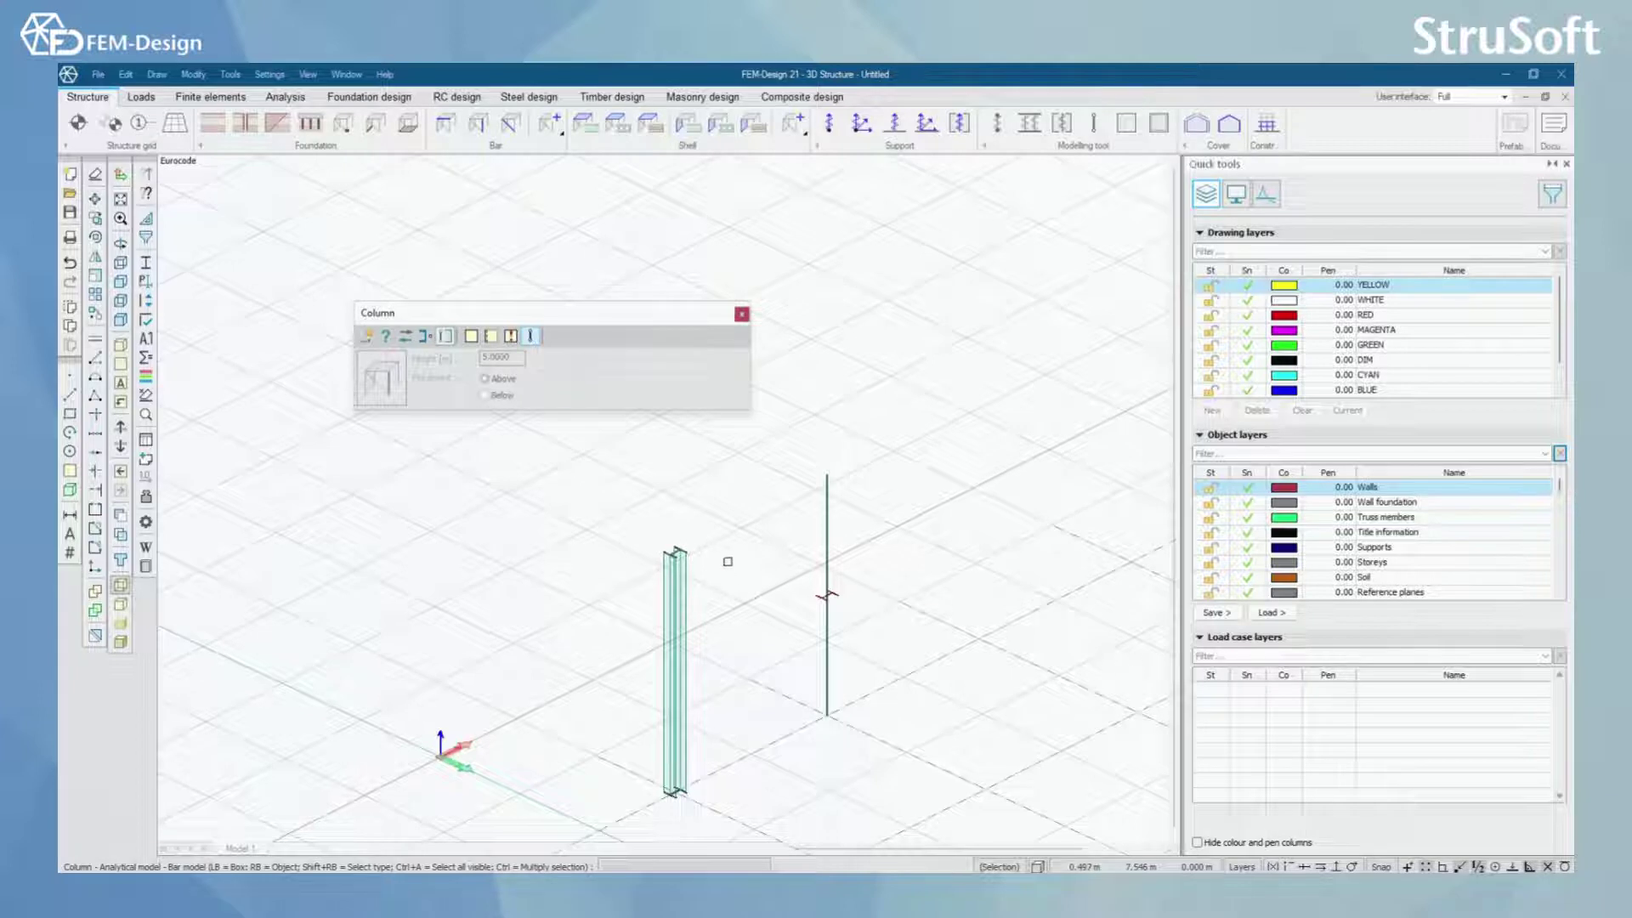
{"action": "left_click_drag", "start_coordinate": [723, 524], "coordinate": [639, 584]}
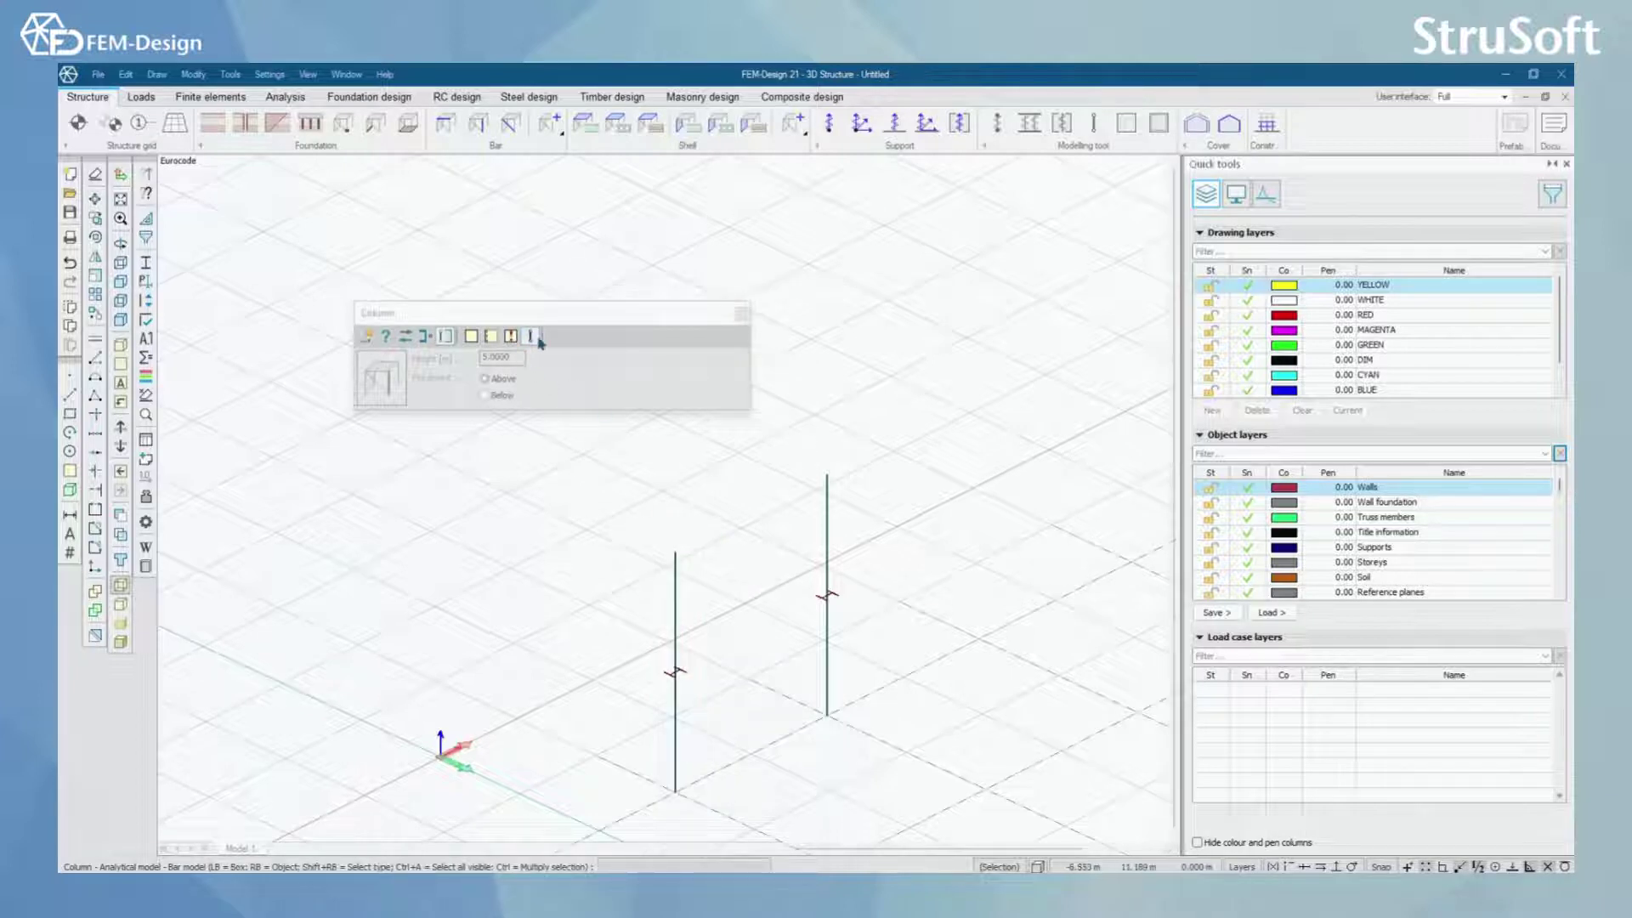
{"action": "left_click", "coordinate": [365, 338]}
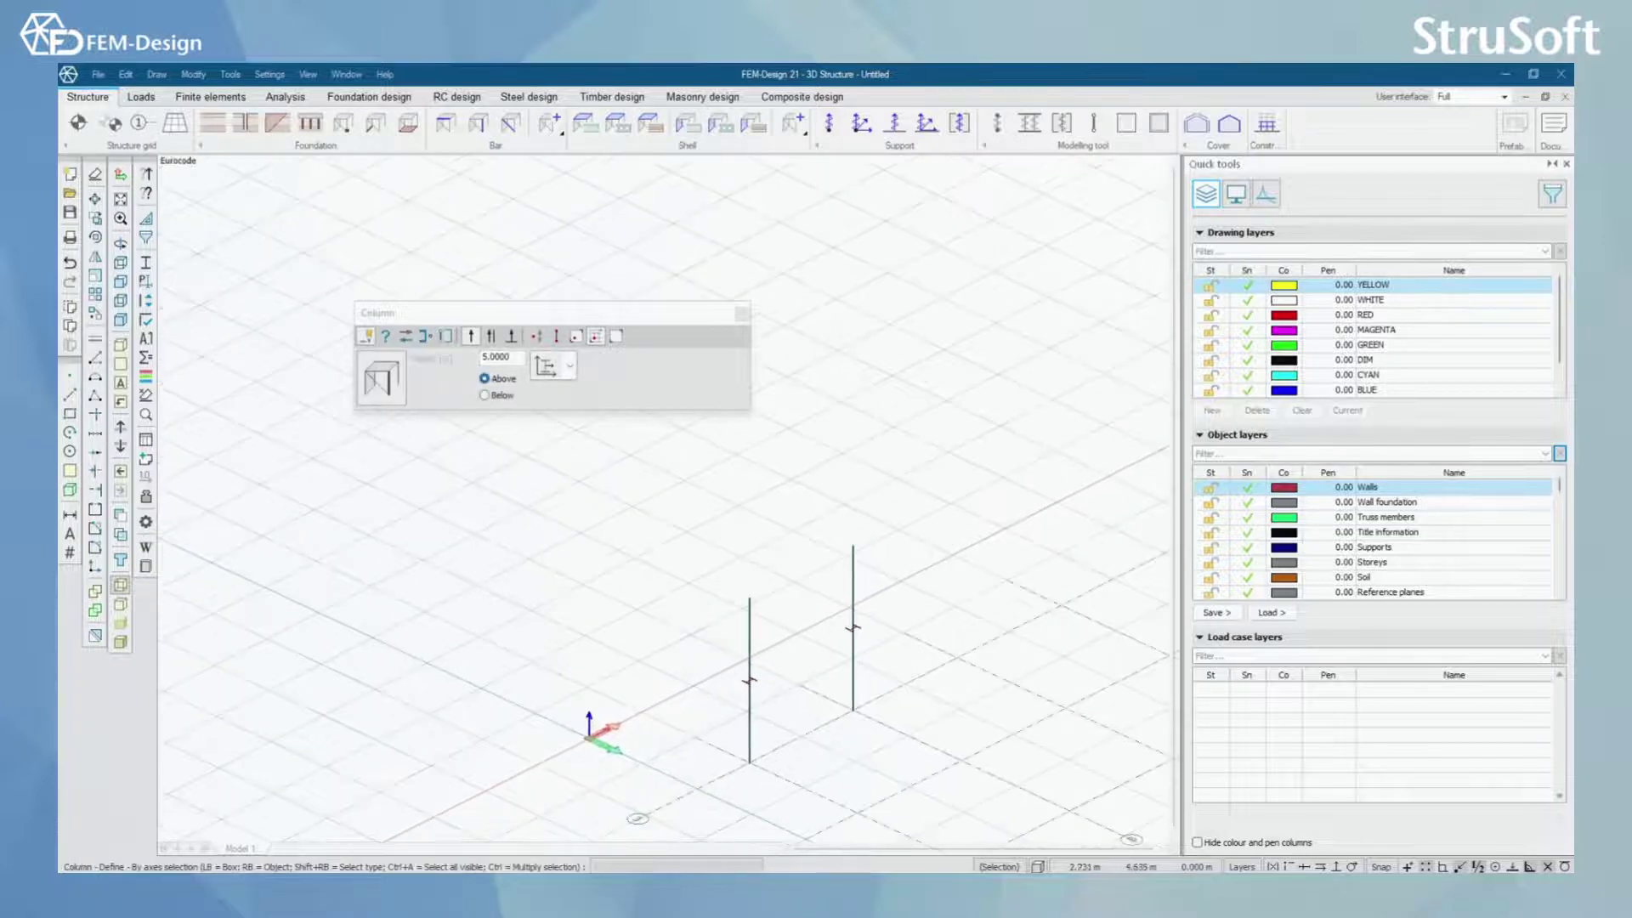
Review the default column General, Section, Material, Stiffness and End conditions pages.
{"action": "left_click", "coordinate": [392, 390]}
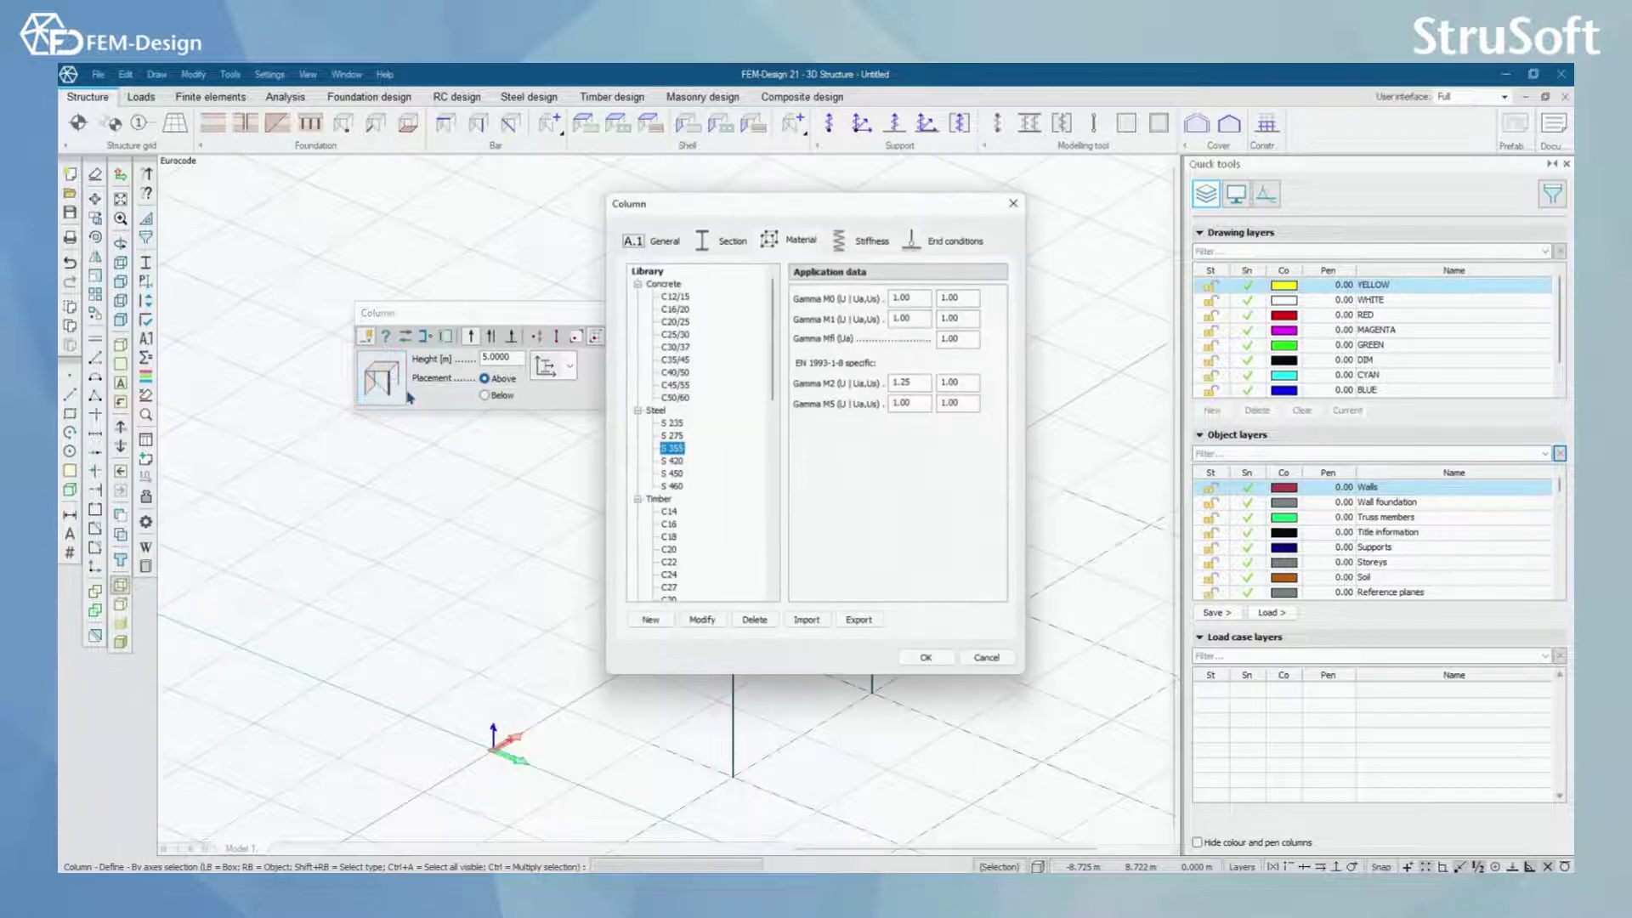
{"action": "left_click", "coordinate": [671, 249]}
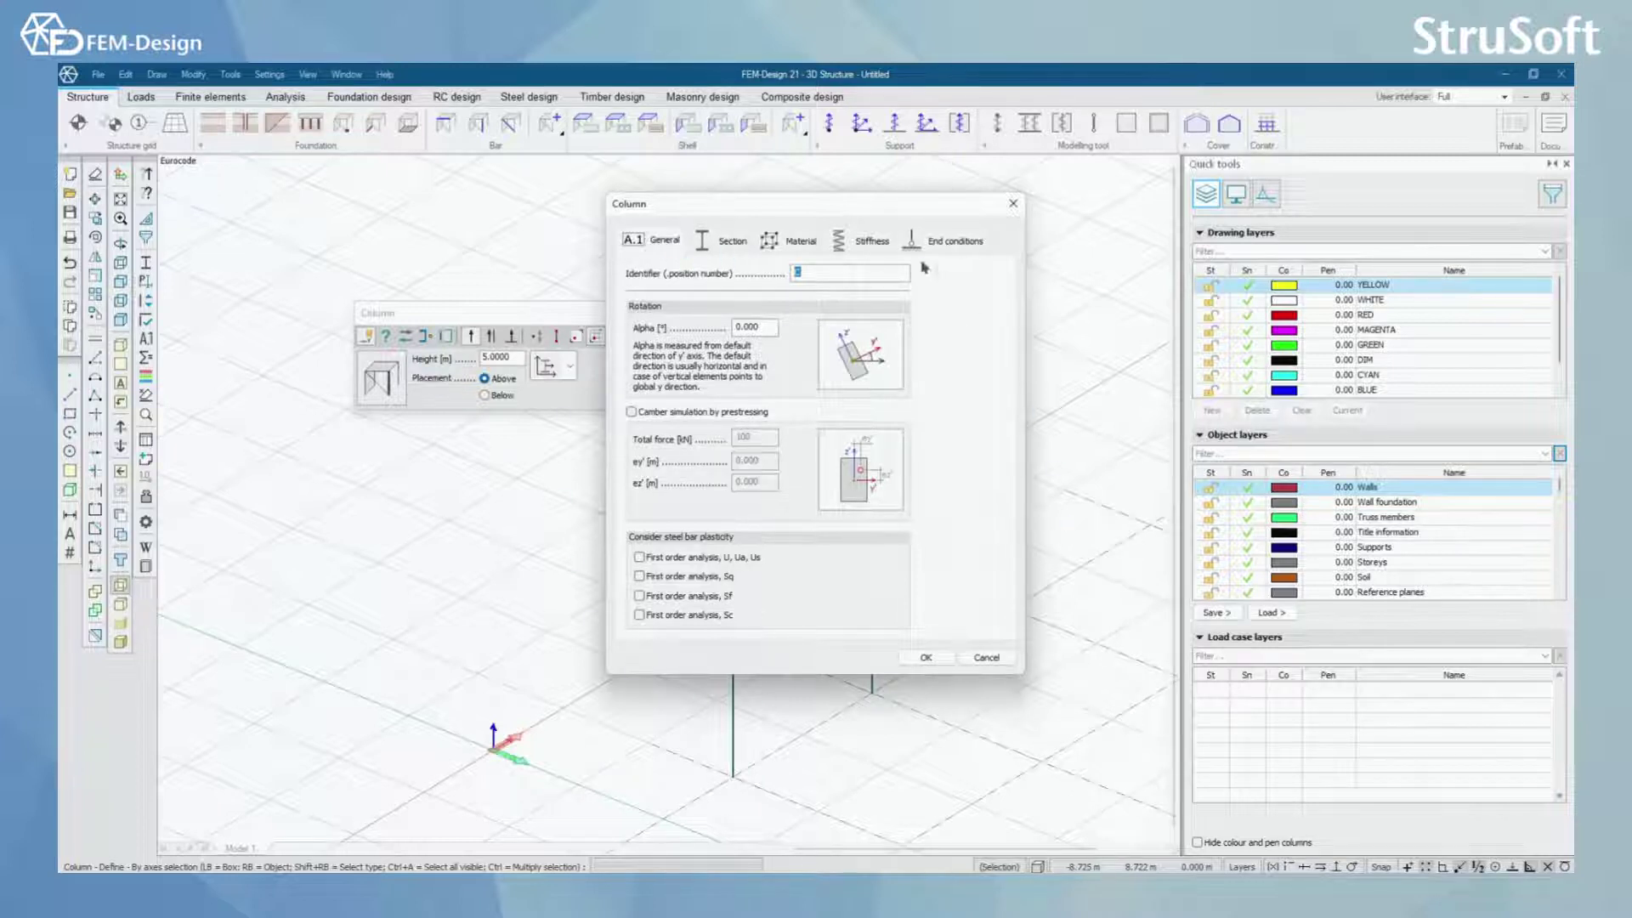
{"action": "left_click", "coordinate": [744, 247]}
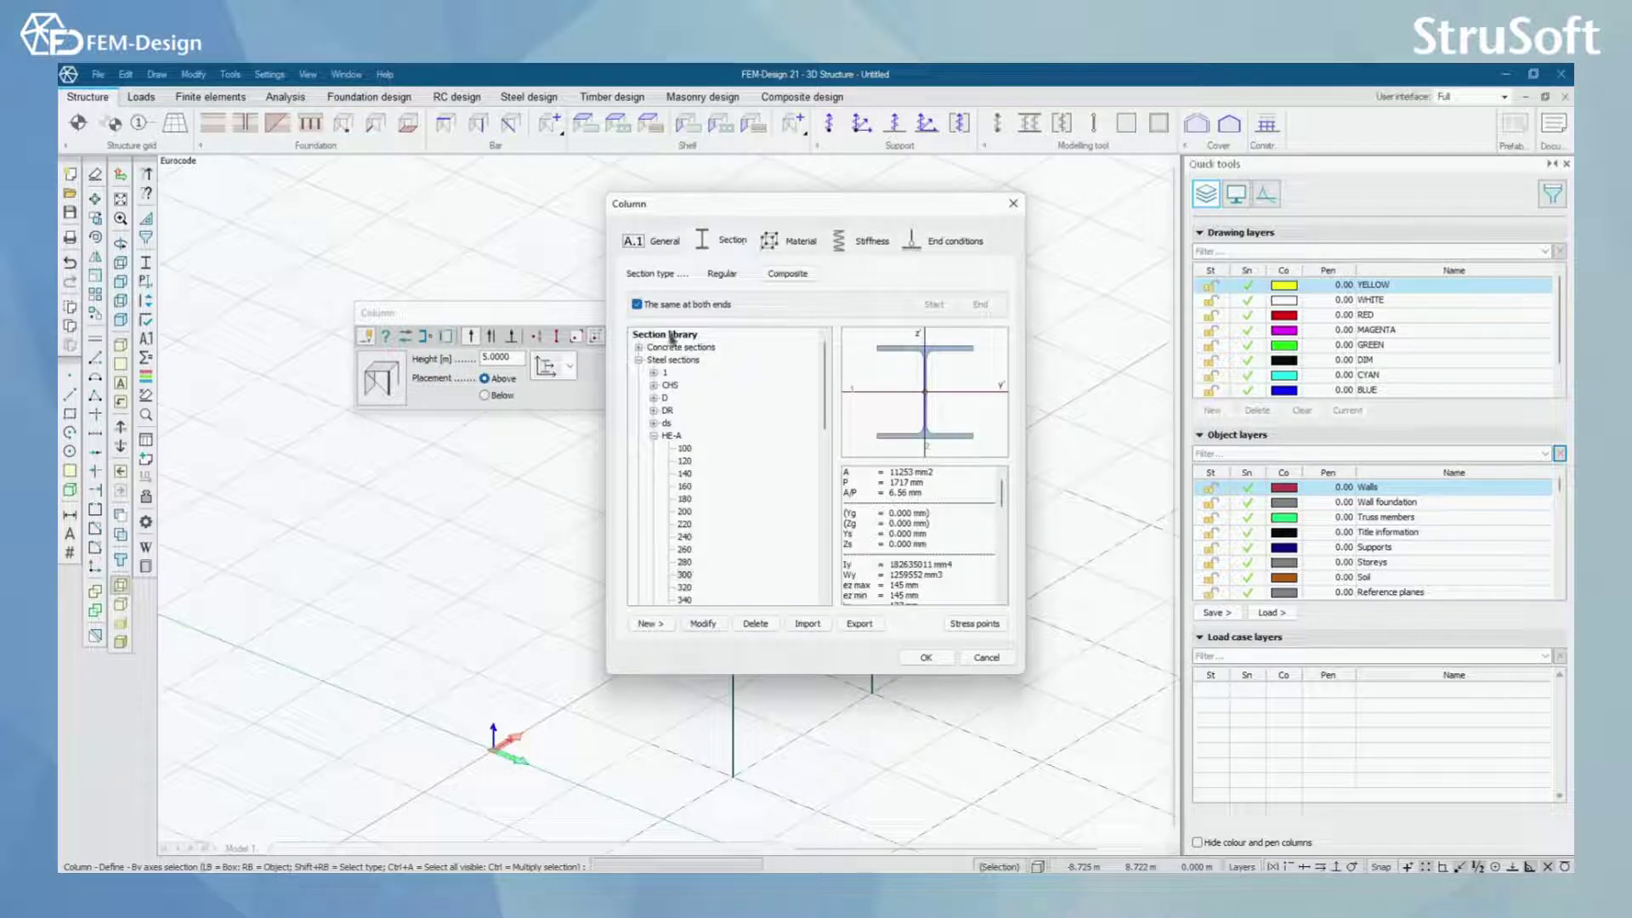
{"action": "left_click", "coordinate": [639, 360]}
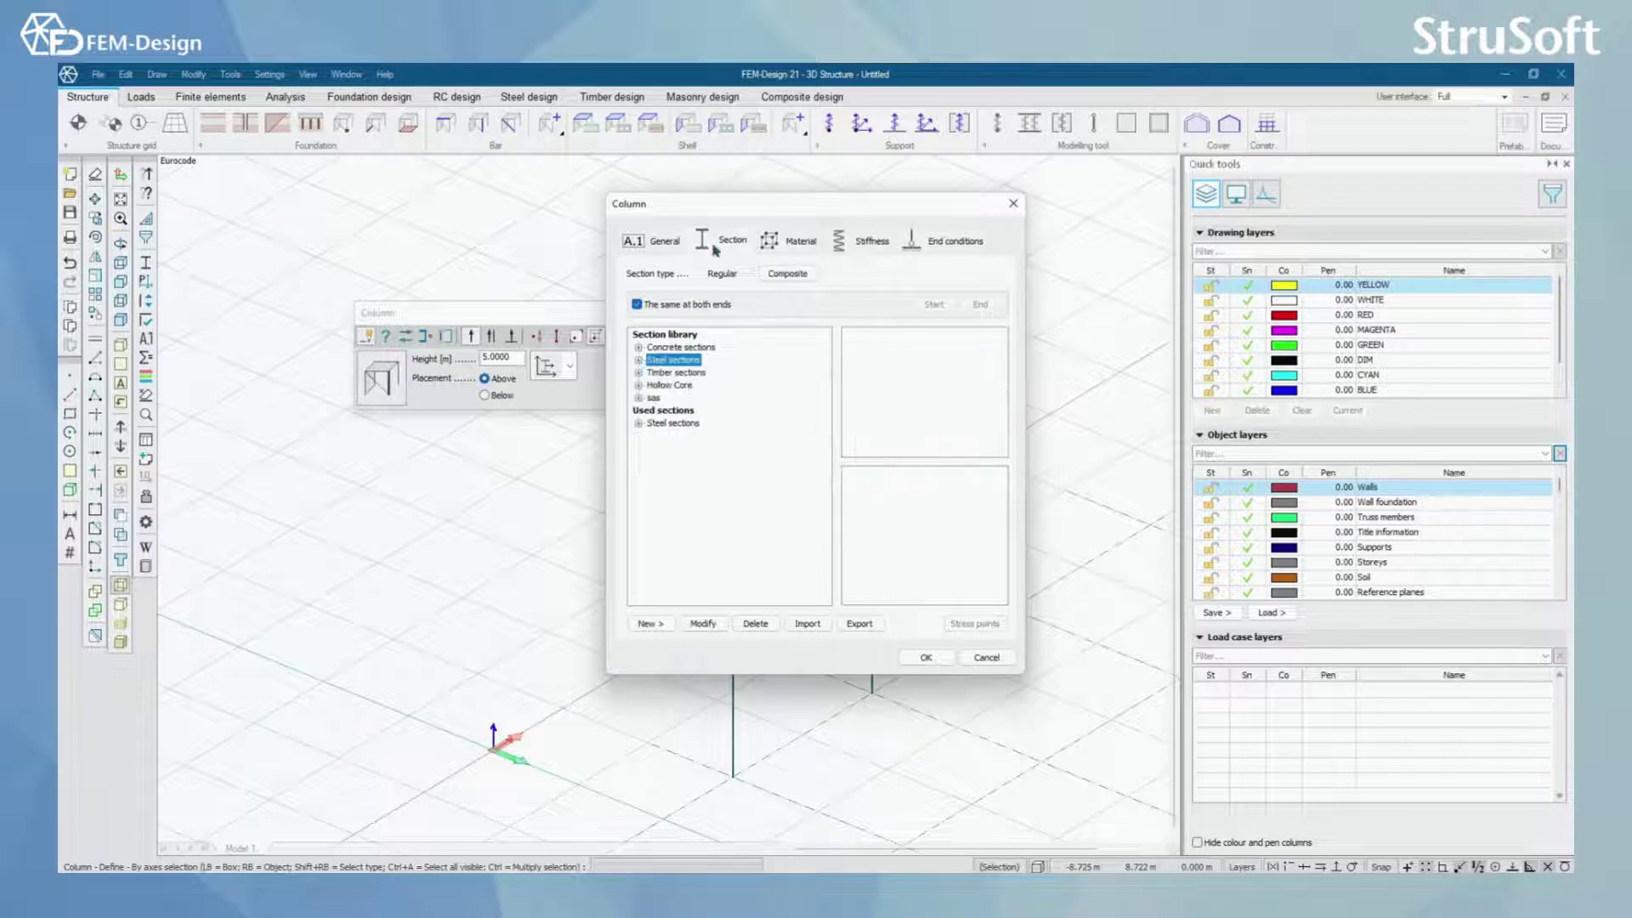
{"action": "left_click", "coordinate": [800, 242]}
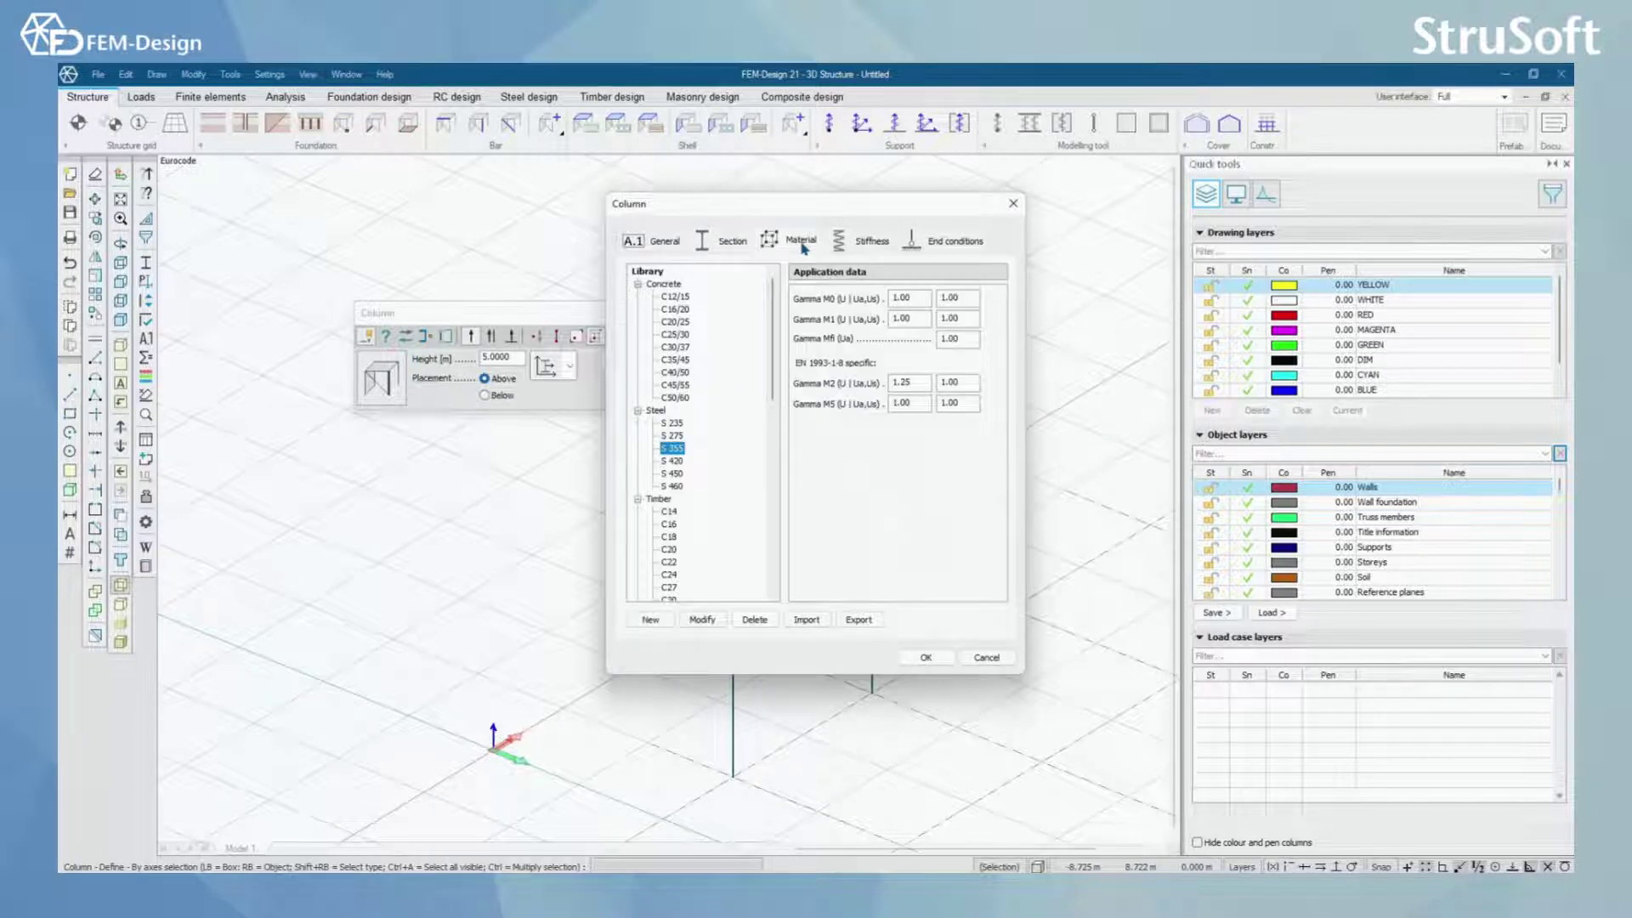
{"action": "left_click", "coordinate": [857, 245]}
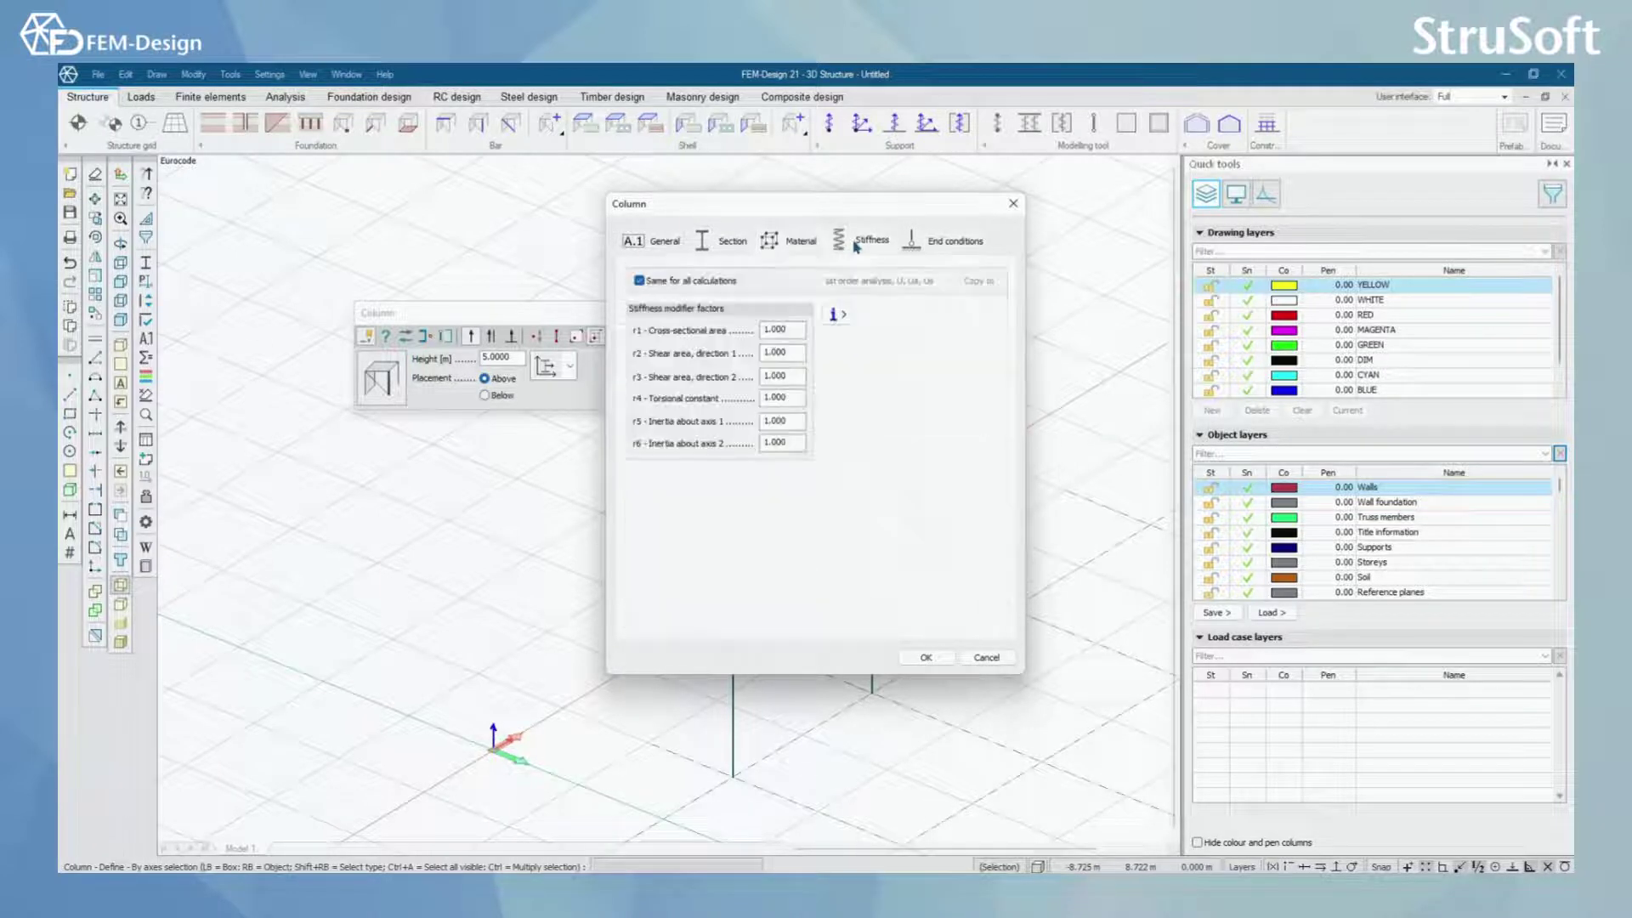
{"action": "left_click", "coordinate": [931, 248]}
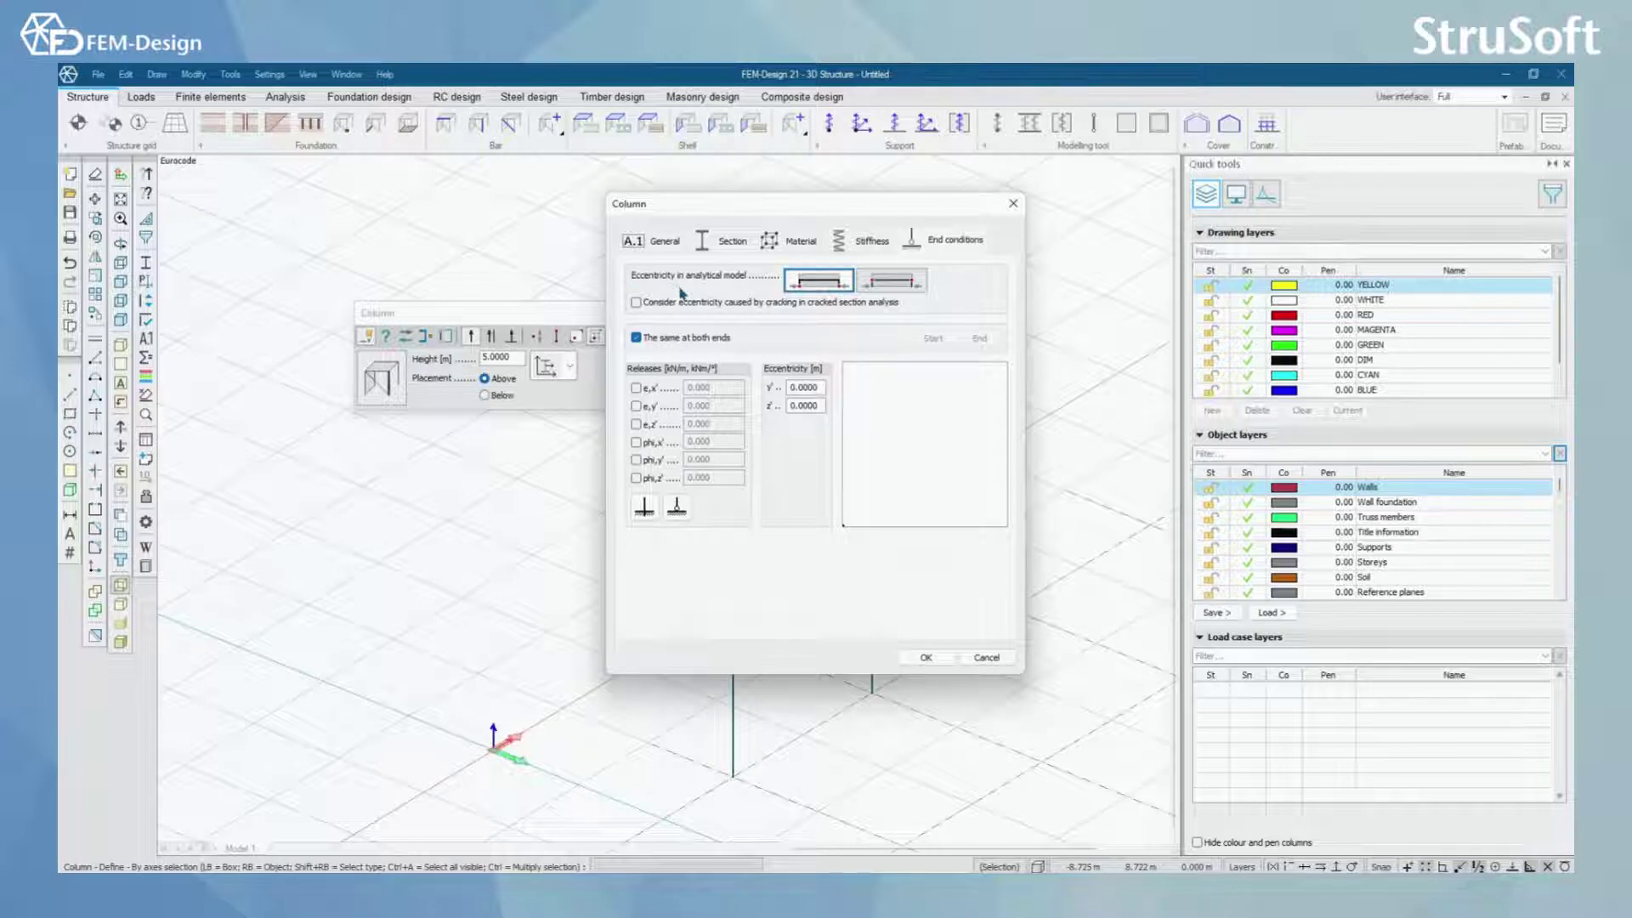
Allow different end conditions and make the column start pinned with rotations released.
{"action": "left_click", "coordinate": [636, 339]}
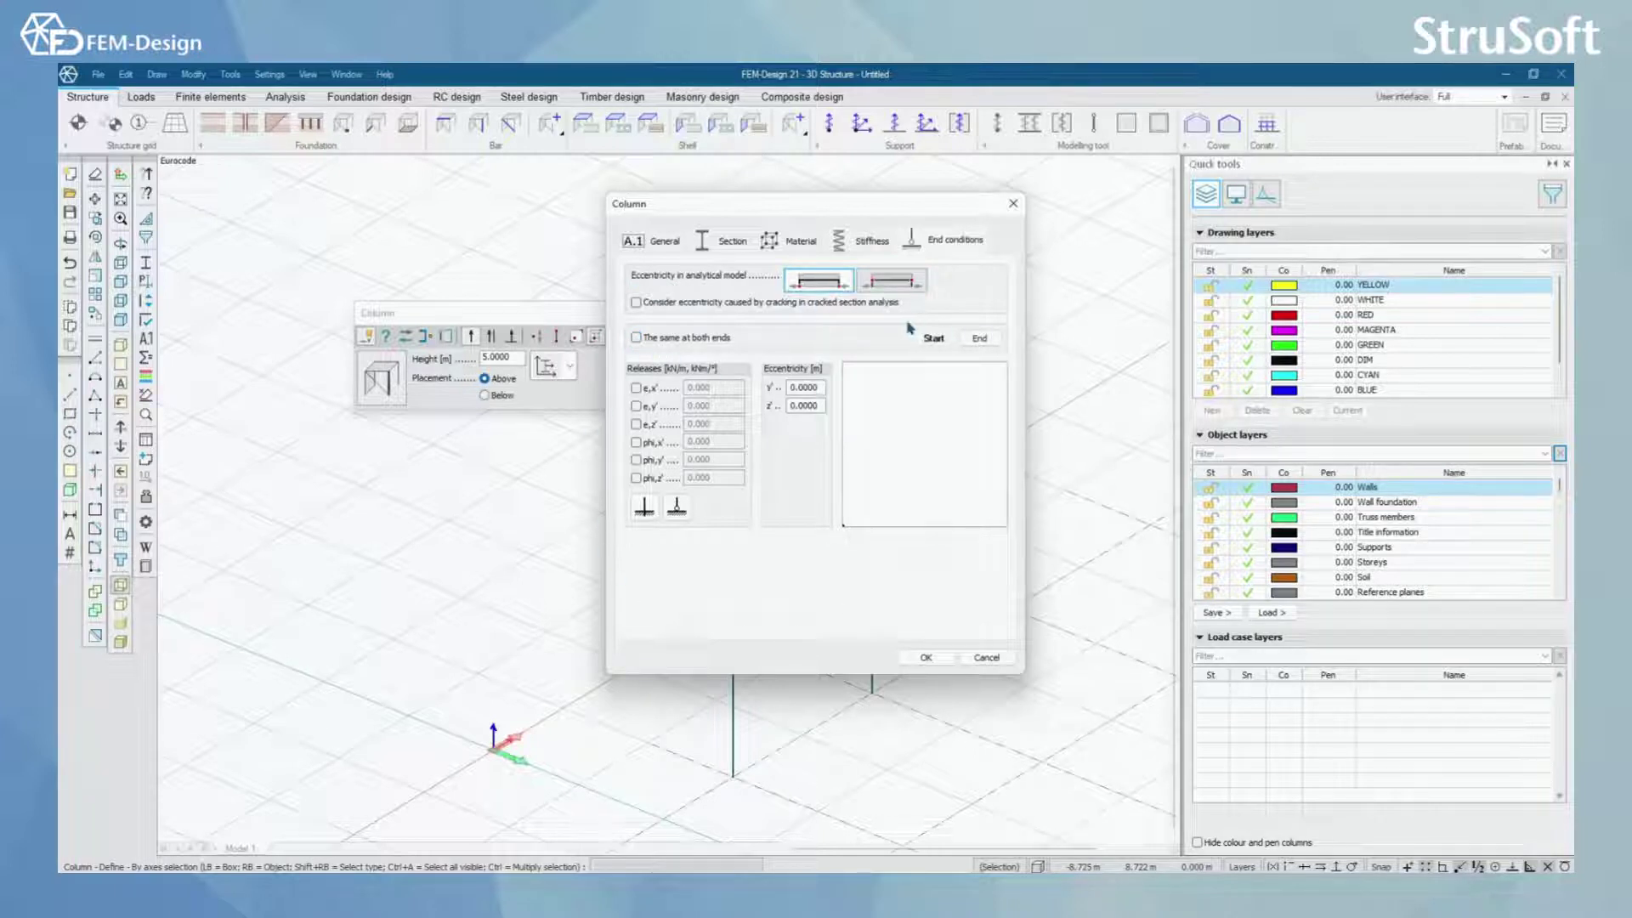
{"action": "left_click", "coordinate": [636, 339]}
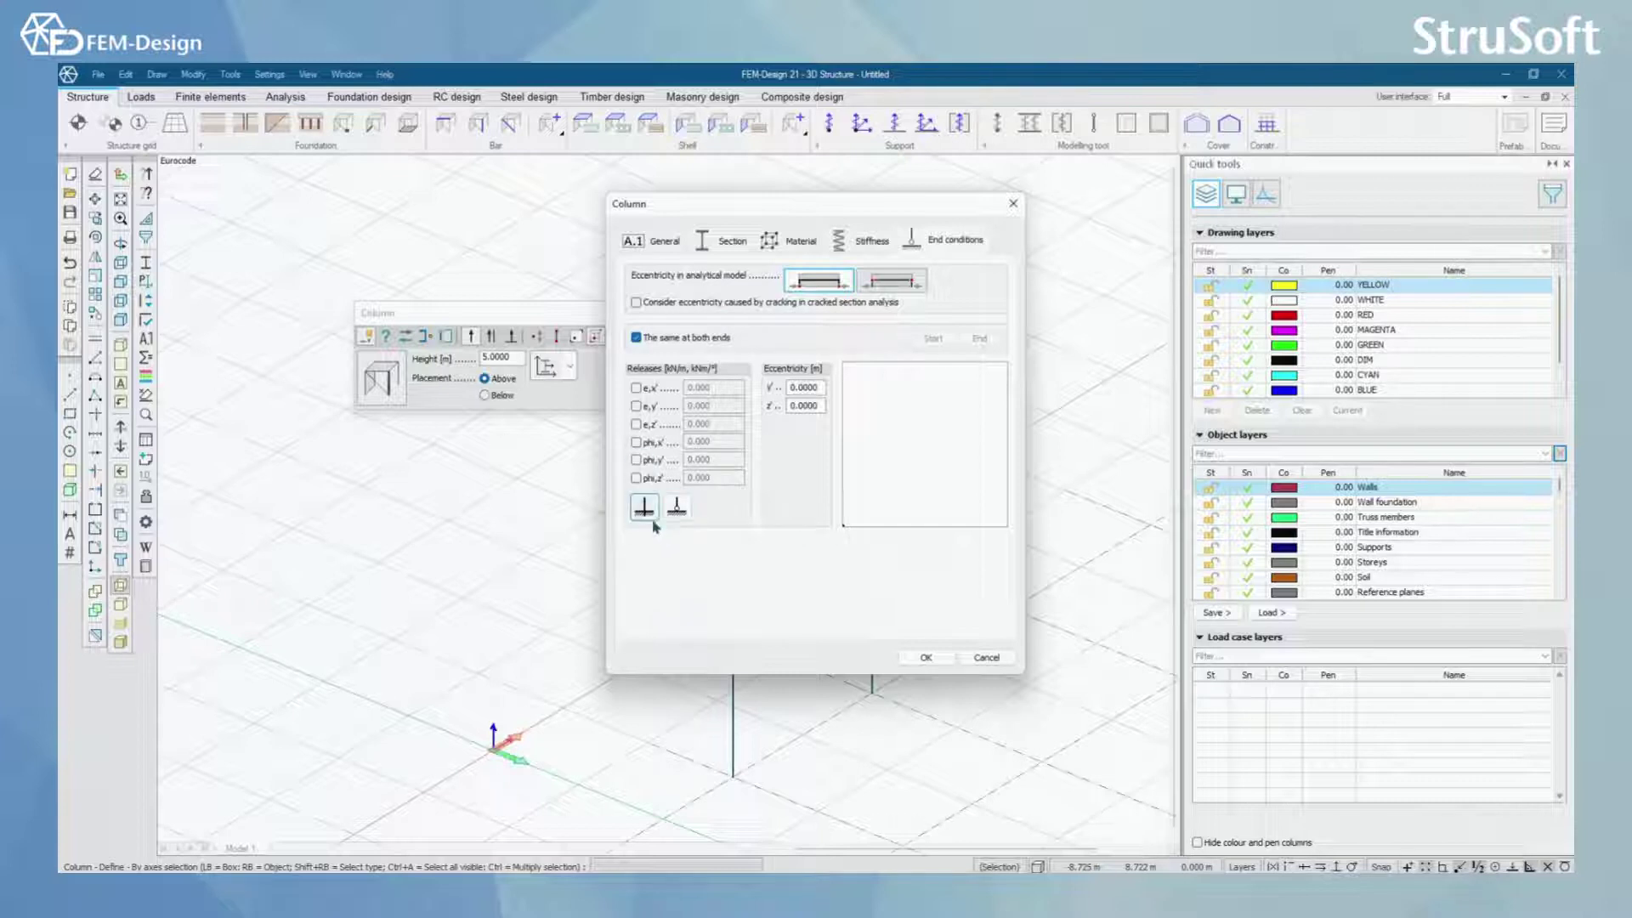
{"action": "left_click", "coordinate": [636, 338]}
{"action": "left_click", "coordinate": [677, 507]}
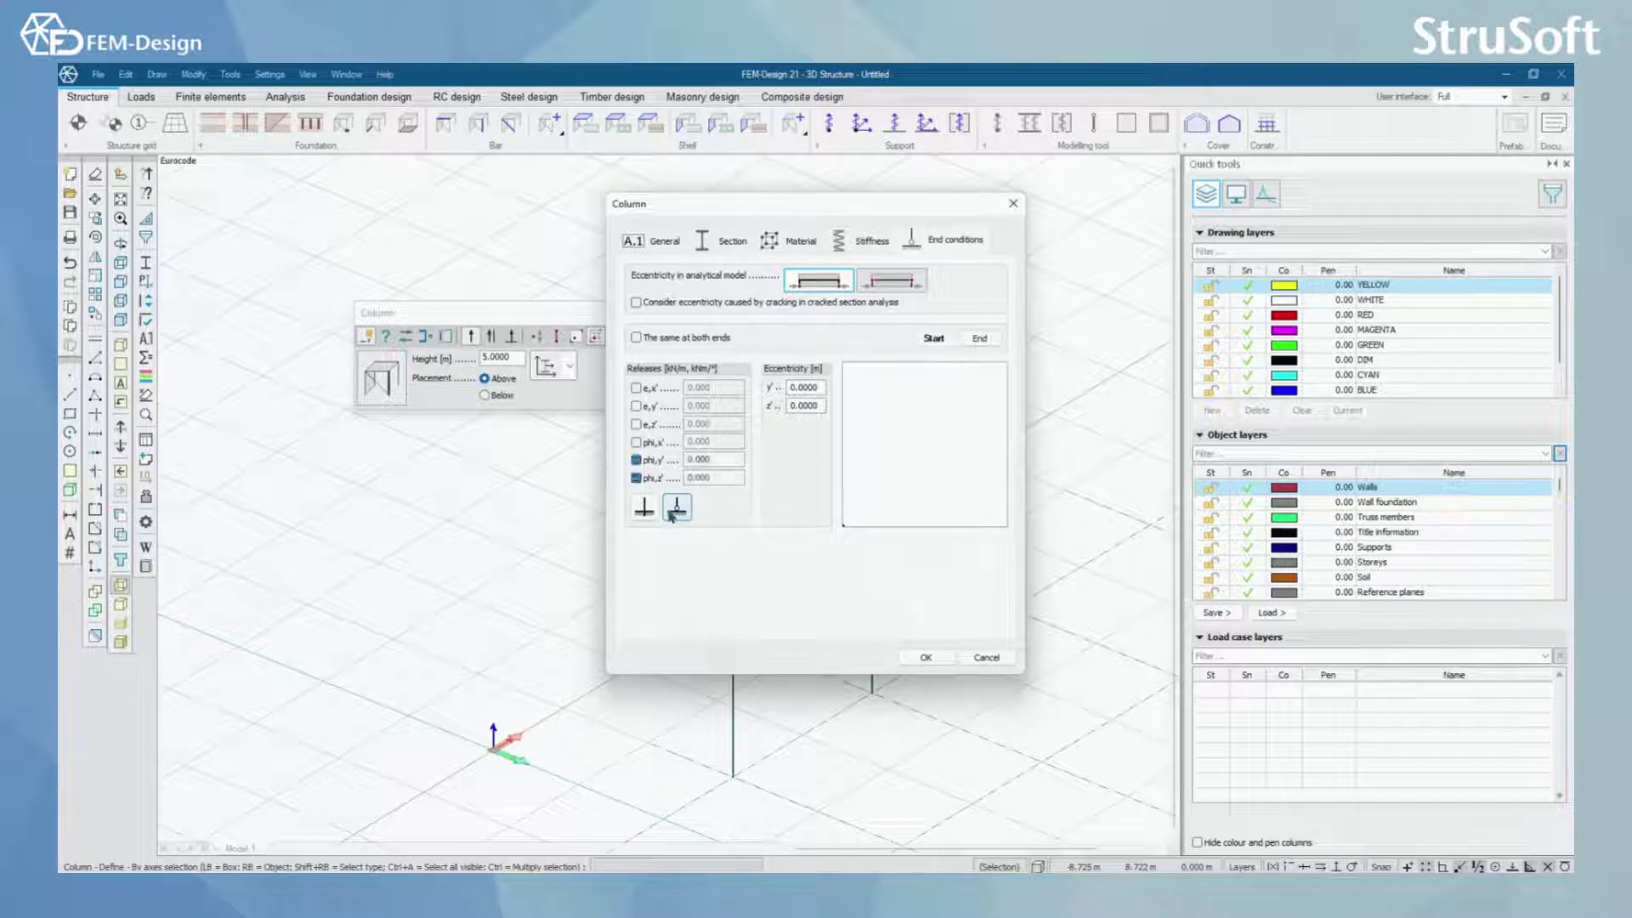
{"action": "left_click", "coordinate": [998, 343]}
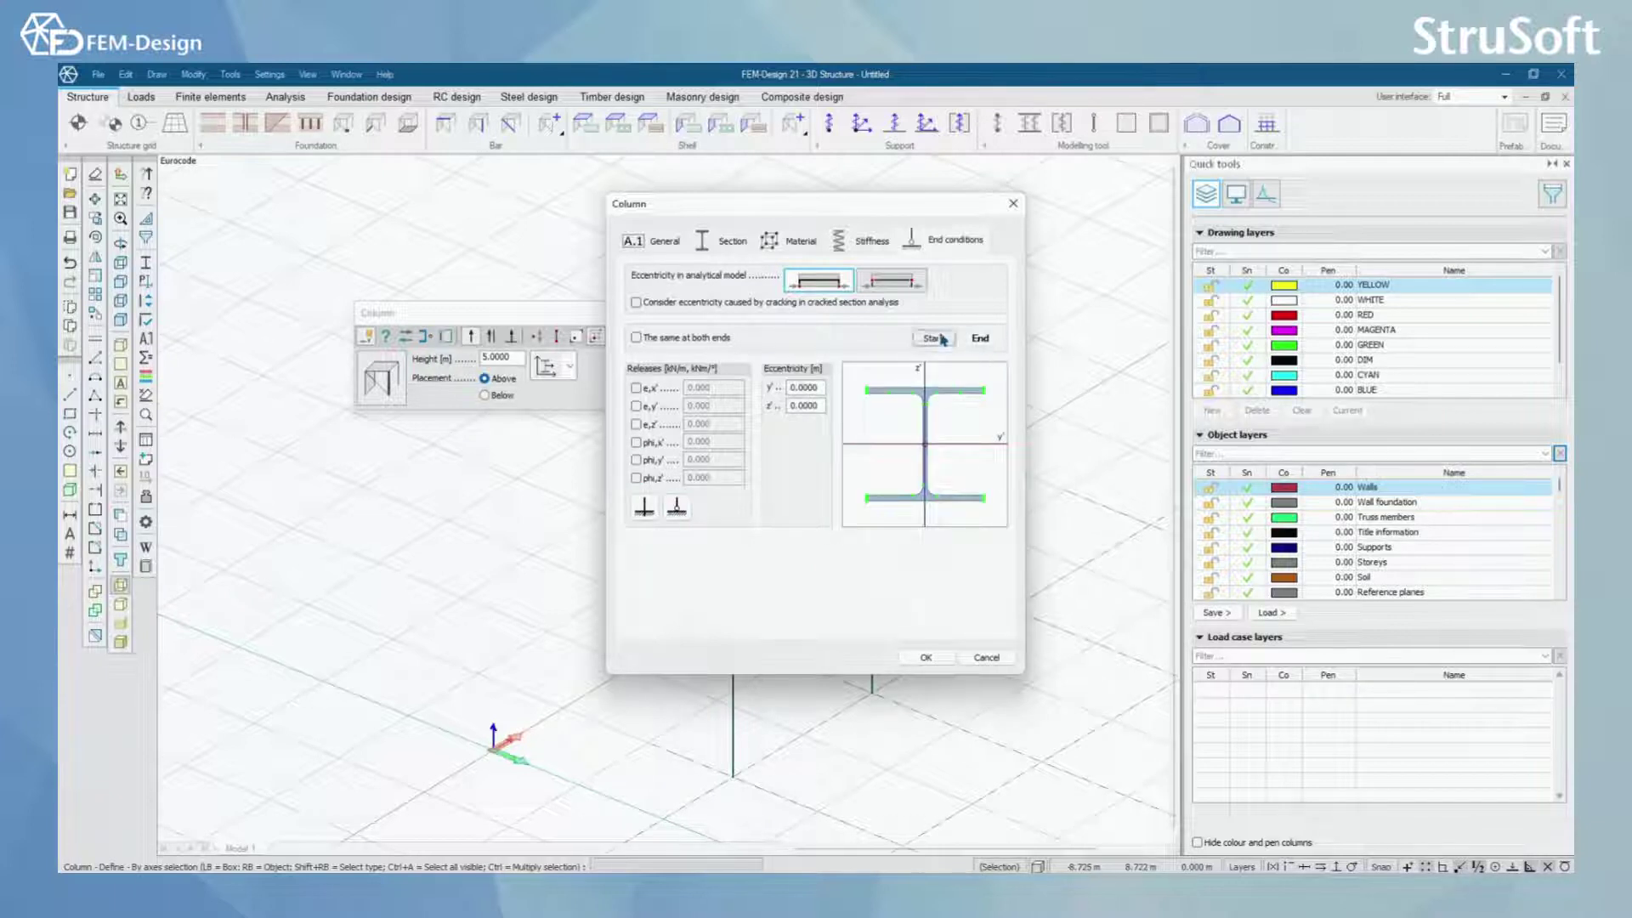
Choose steel section HE-A 300 as the default and confirm the column settings.
{"action": "left_click", "coordinate": [926, 657]}
{"action": "left_click", "coordinate": [858, 535]}
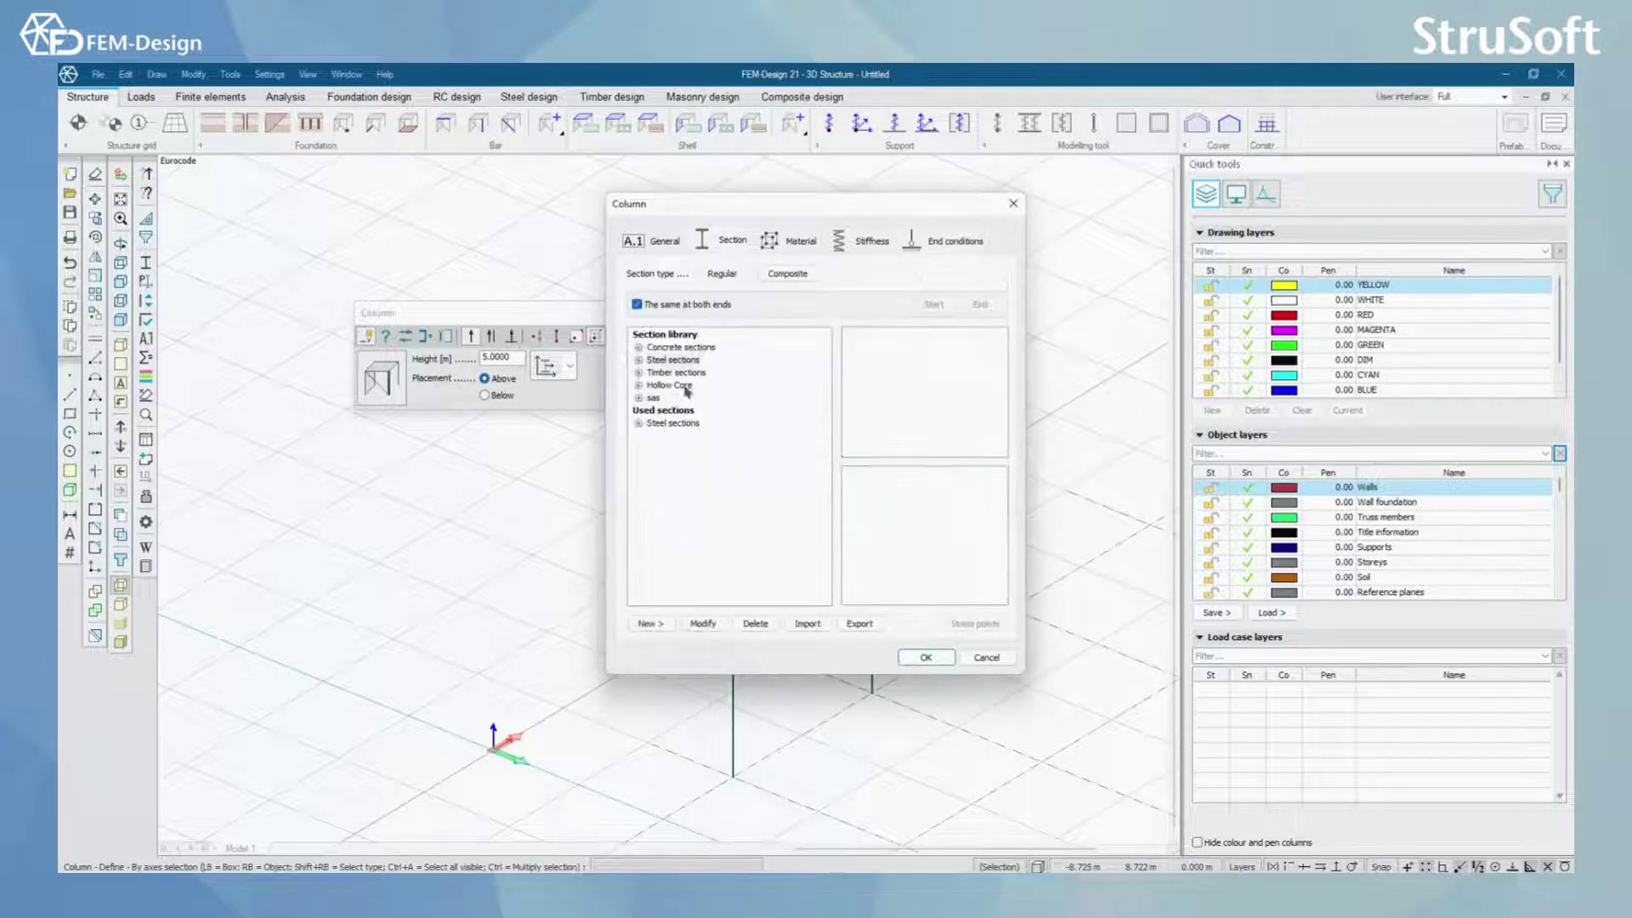
{"action": "left_click", "coordinate": [640, 361]}
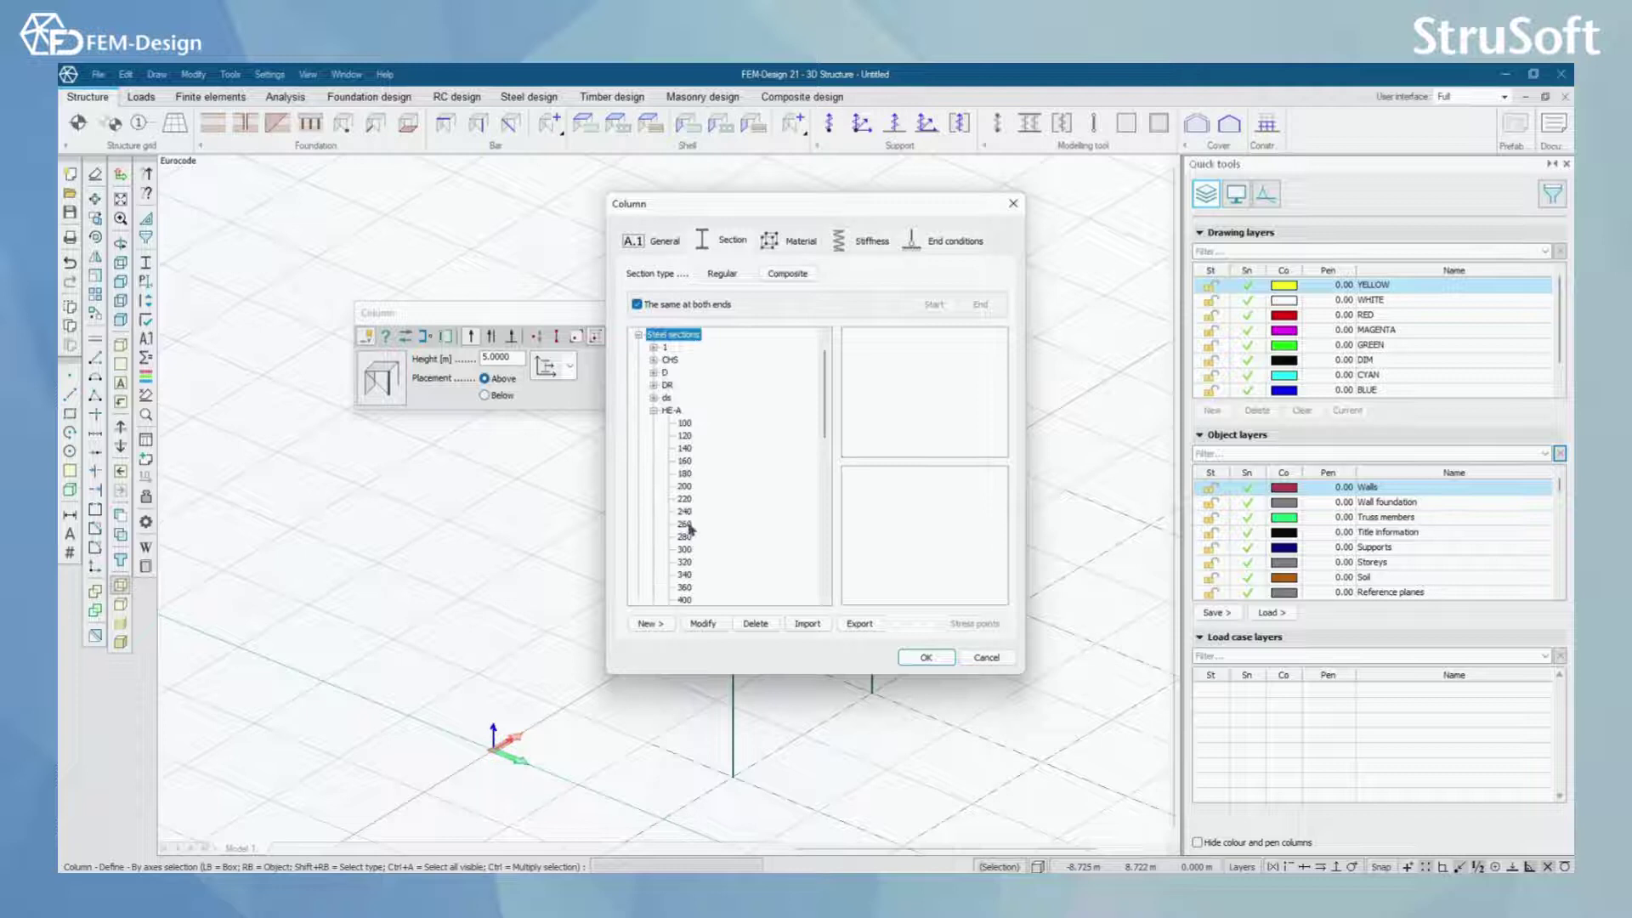
{"action": "left_click", "coordinate": [687, 550]}
{"action": "left_click", "coordinate": [930, 660]}
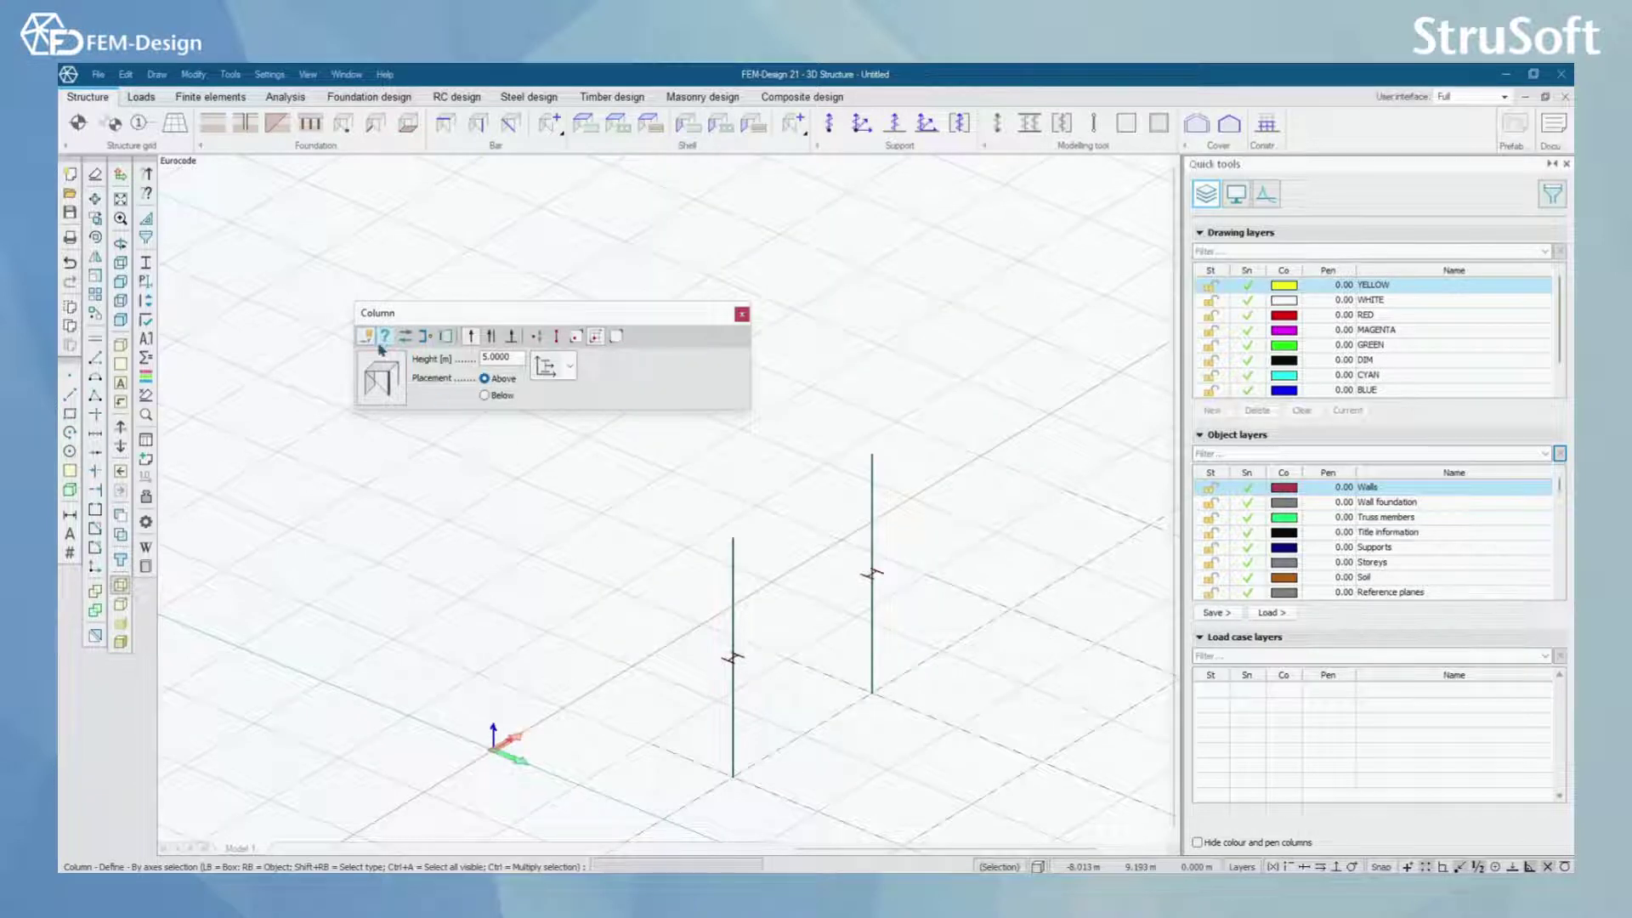
Switch back to insertion-point placement, reframe the grid, and close the Column tool.
{"action": "left_click", "coordinate": [537, 337]}
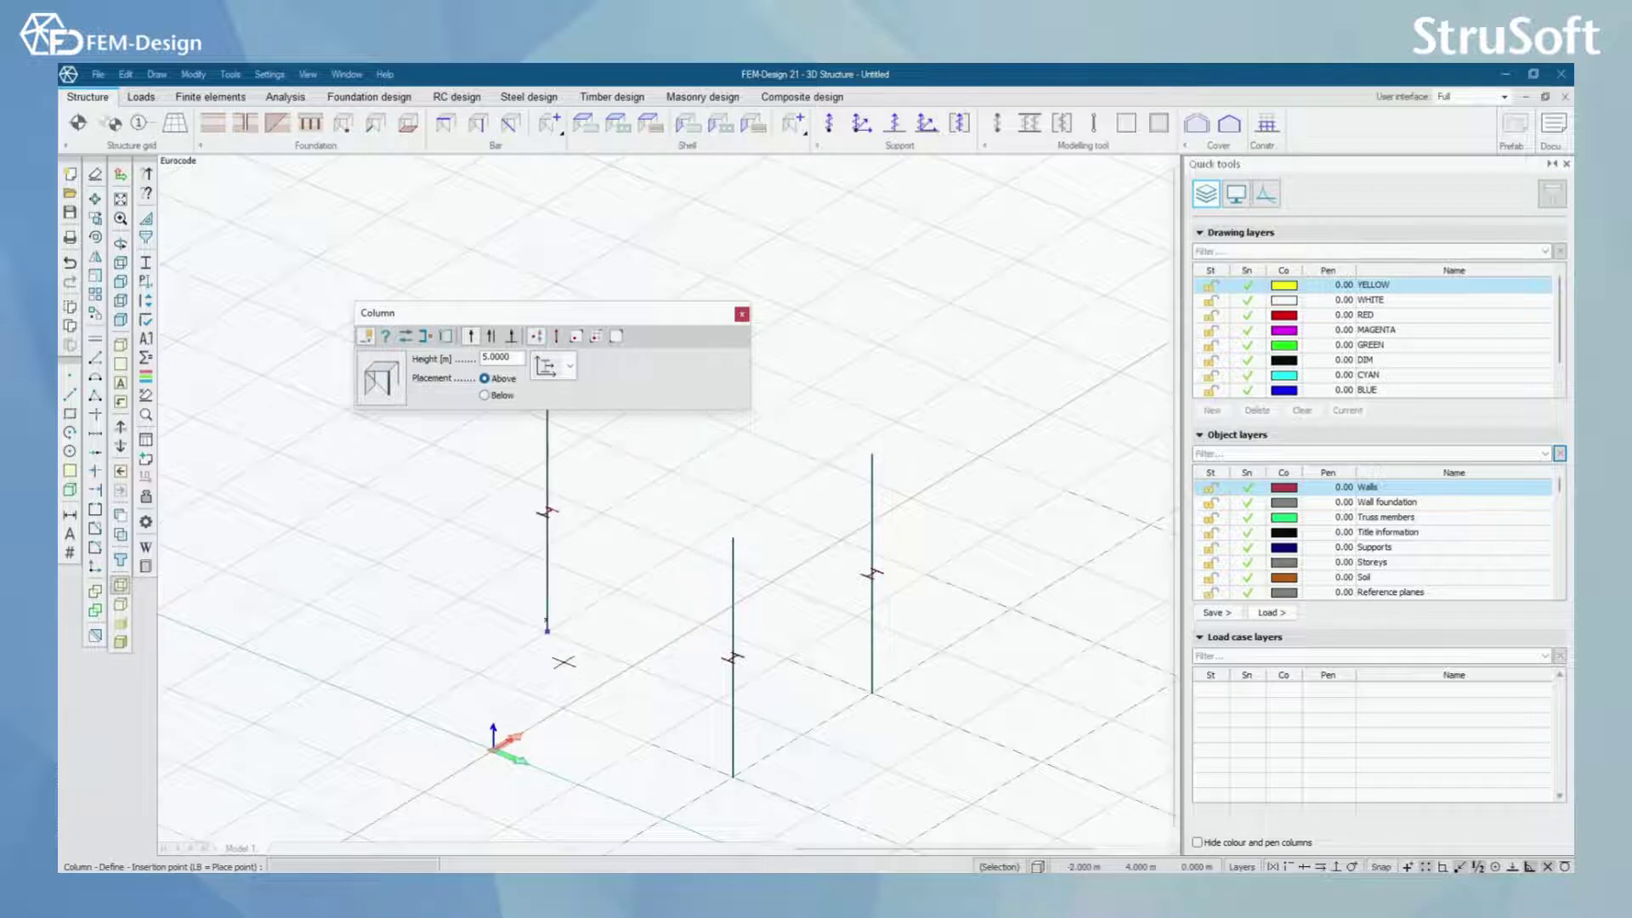
{"action": "middle_click_drag", "start_coordinate": [700, 632], "coordinate": [900, 605]}
{"action": "scroll", "coordinate": [900, 605], "scroll_direction": "down", "scroll_amount": 2}
{"action": "middle_click_drag", "start_coordinate": [964, 654], "coordinate": [762, 653]}
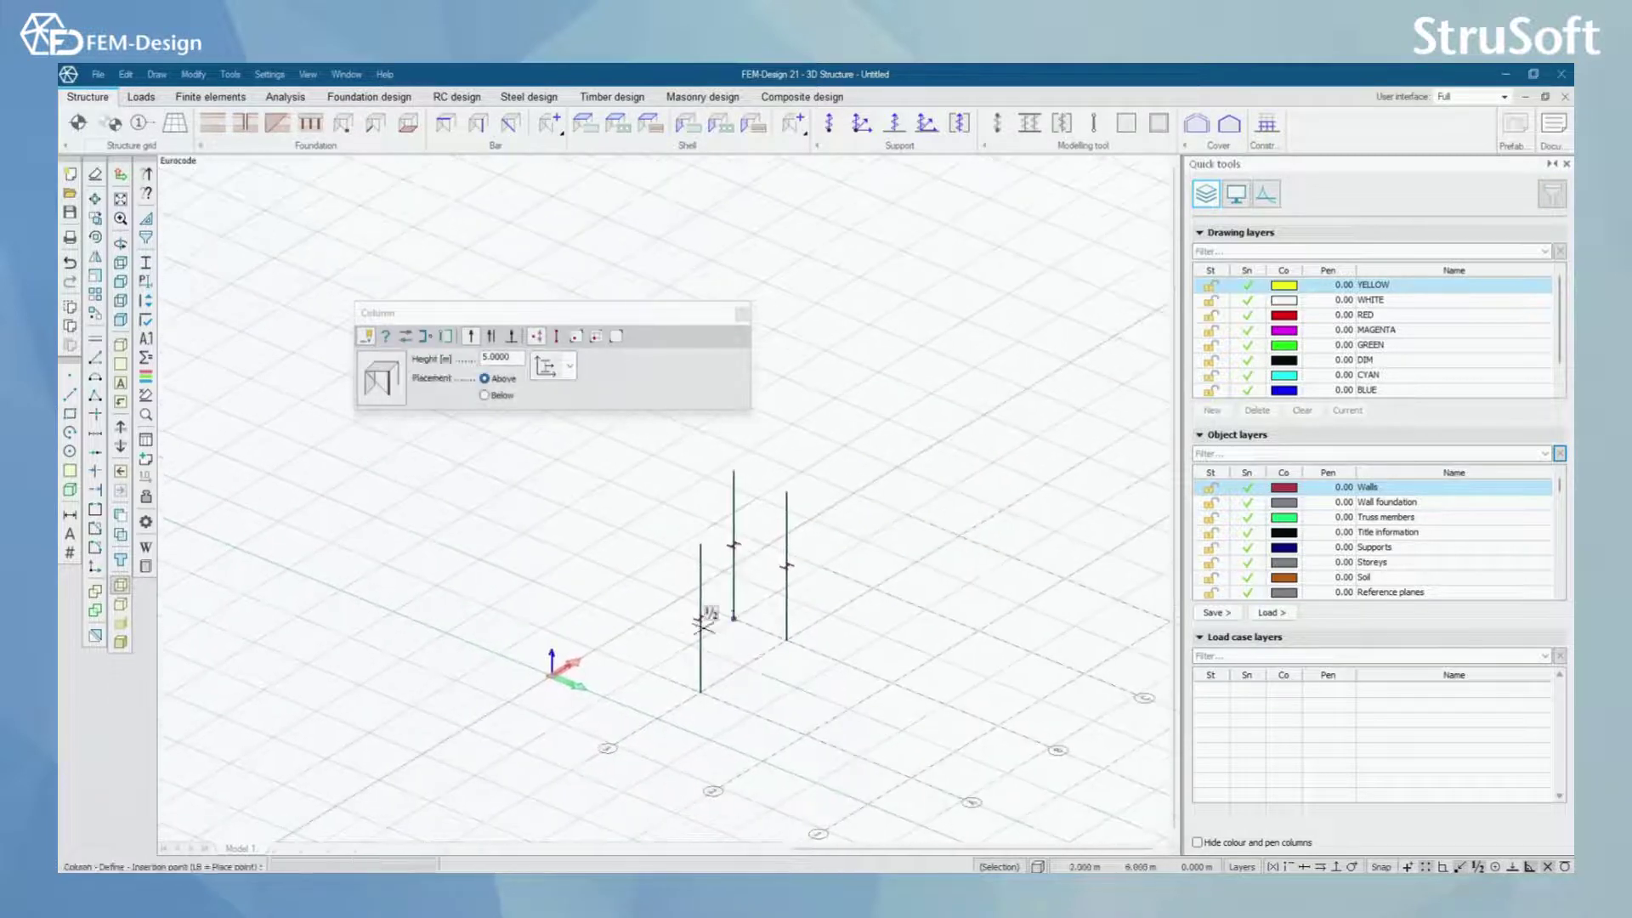
{"action": "middle_click_drag", "start_coordinate": [702, 624], "coordinate": [602, 642]}
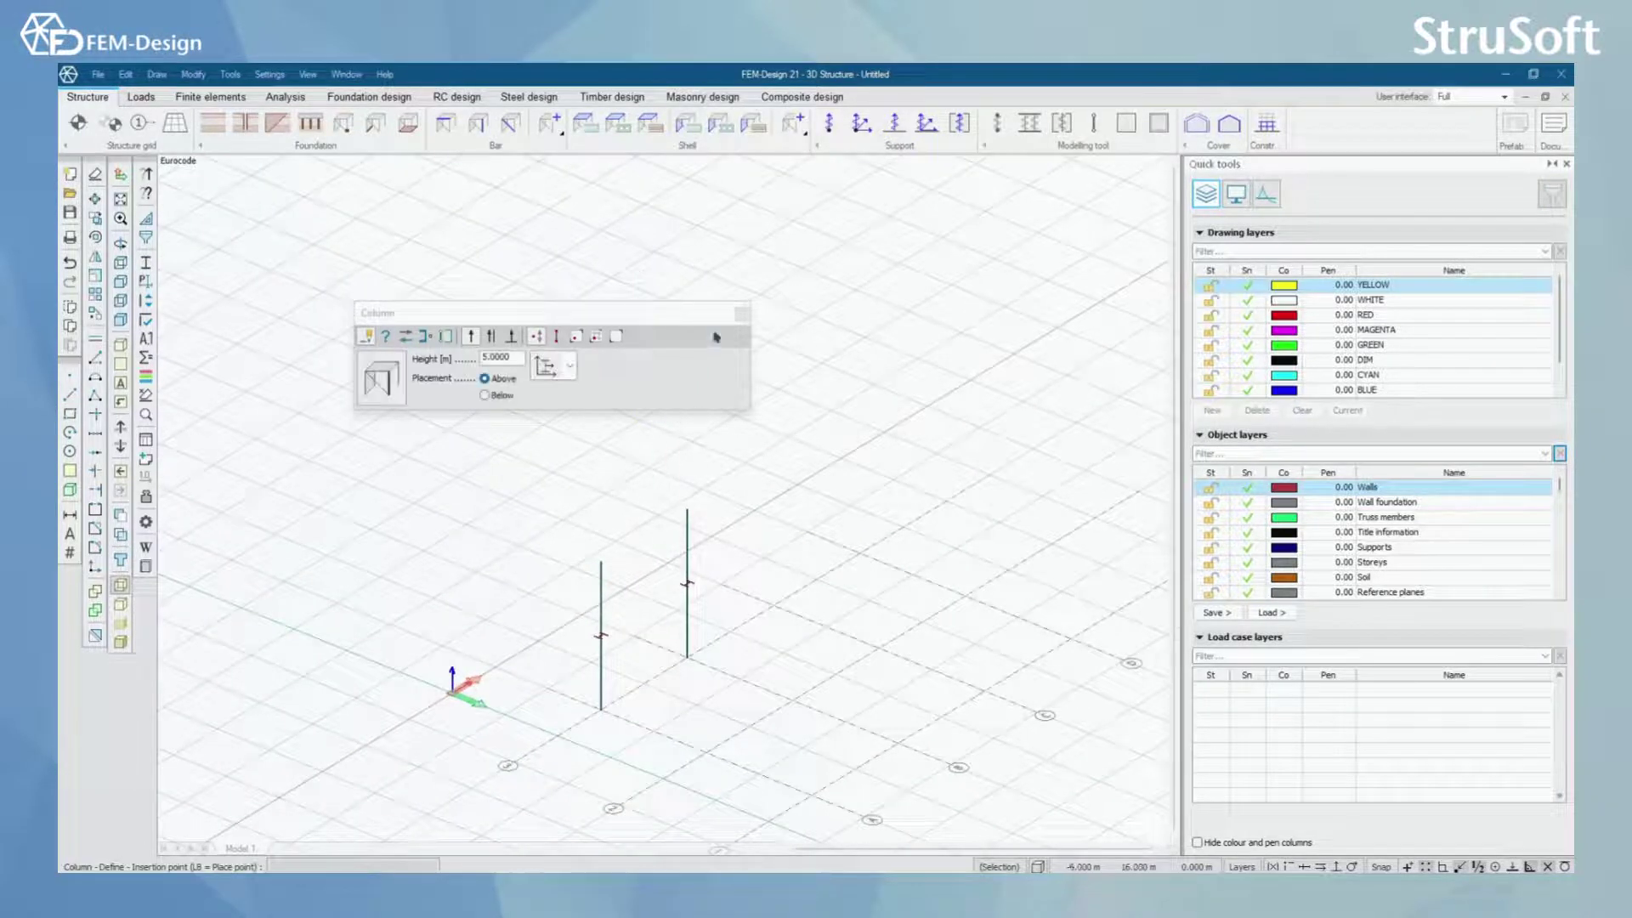
{"action": "left_click", "coordinate": [741, 313]}
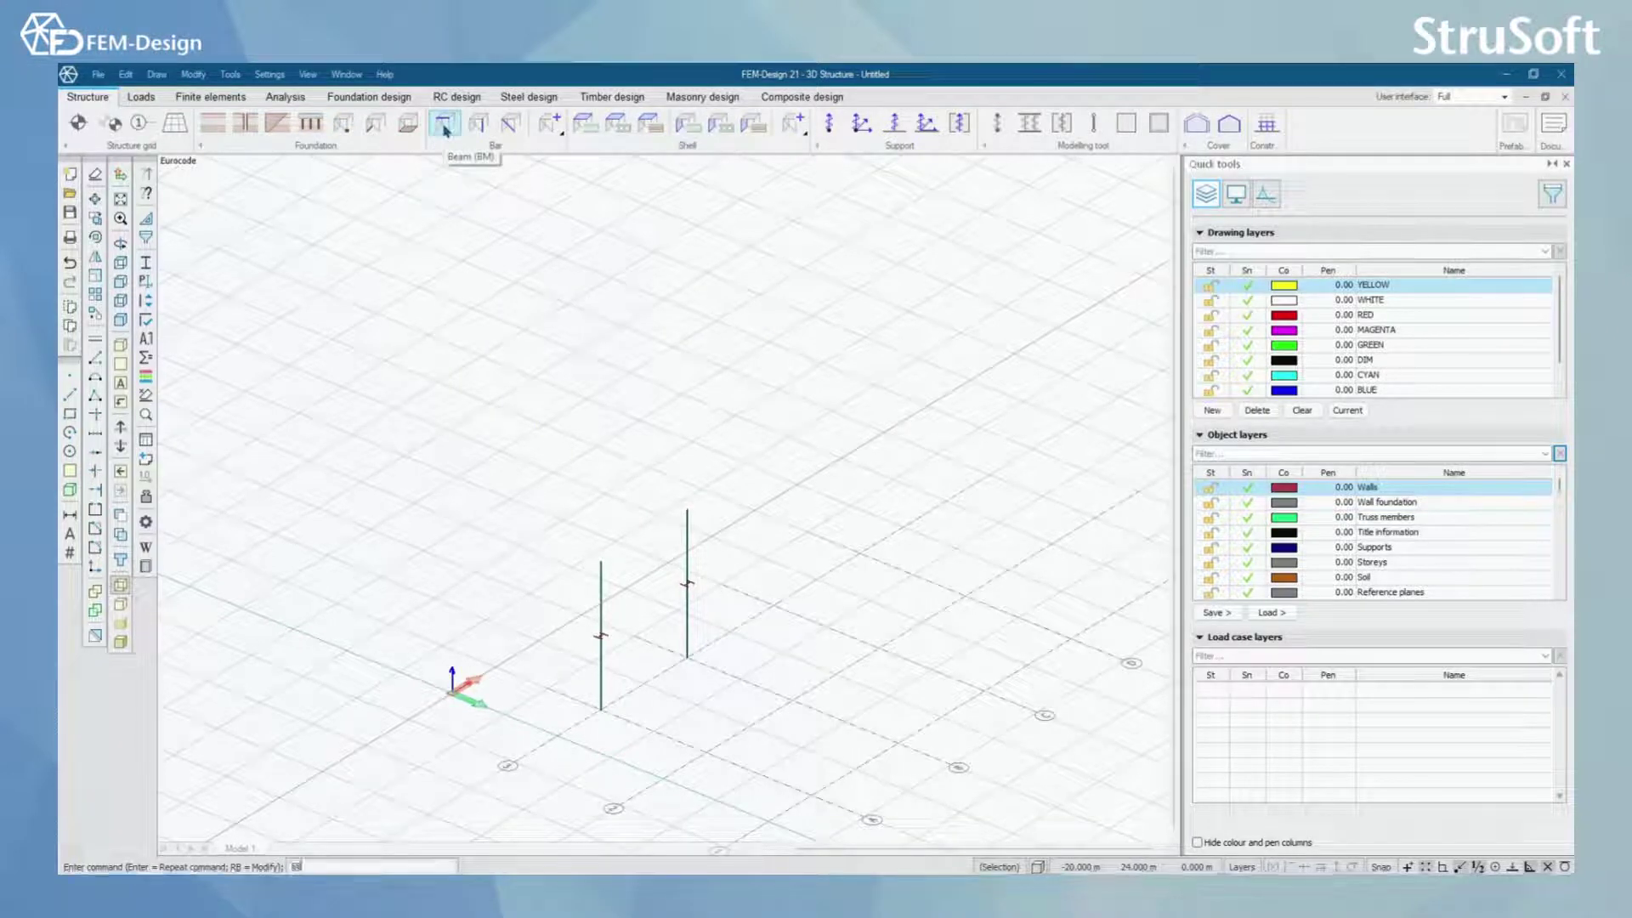
Open the Beam tool and review its general default beam properties.
{"action": "left_click", "coordinate": [444, 126]}
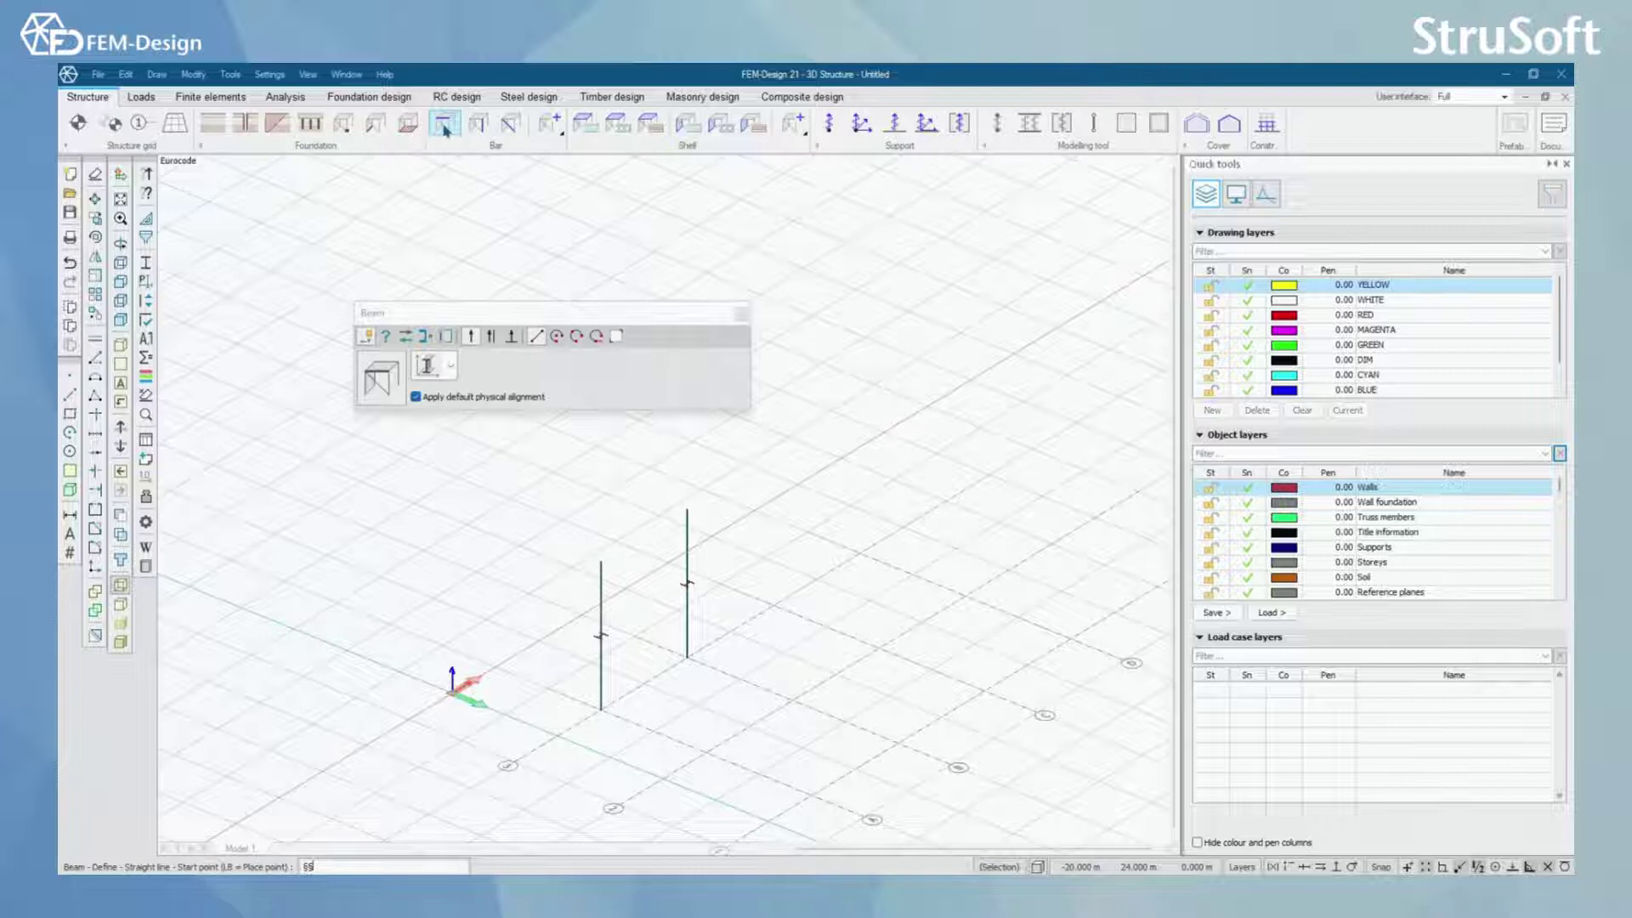
{"action": "left_click_drag", "start_coordinate": [446, 315], "coordinate": [460, 289]}
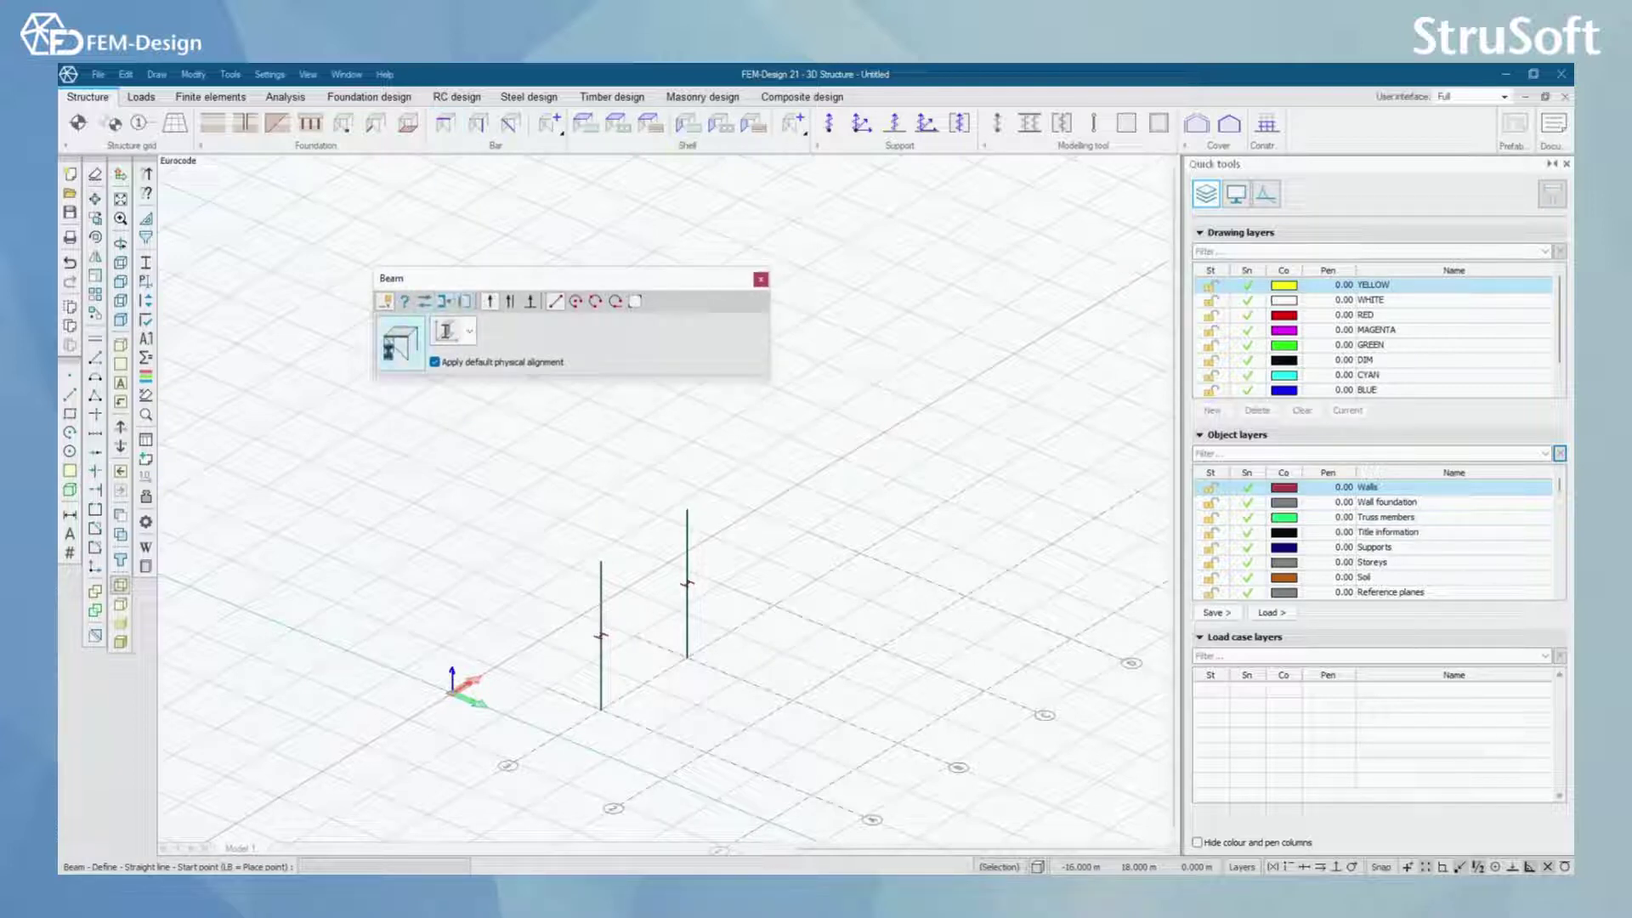
{"action": "left_click", "coordinate": [395, 344]}
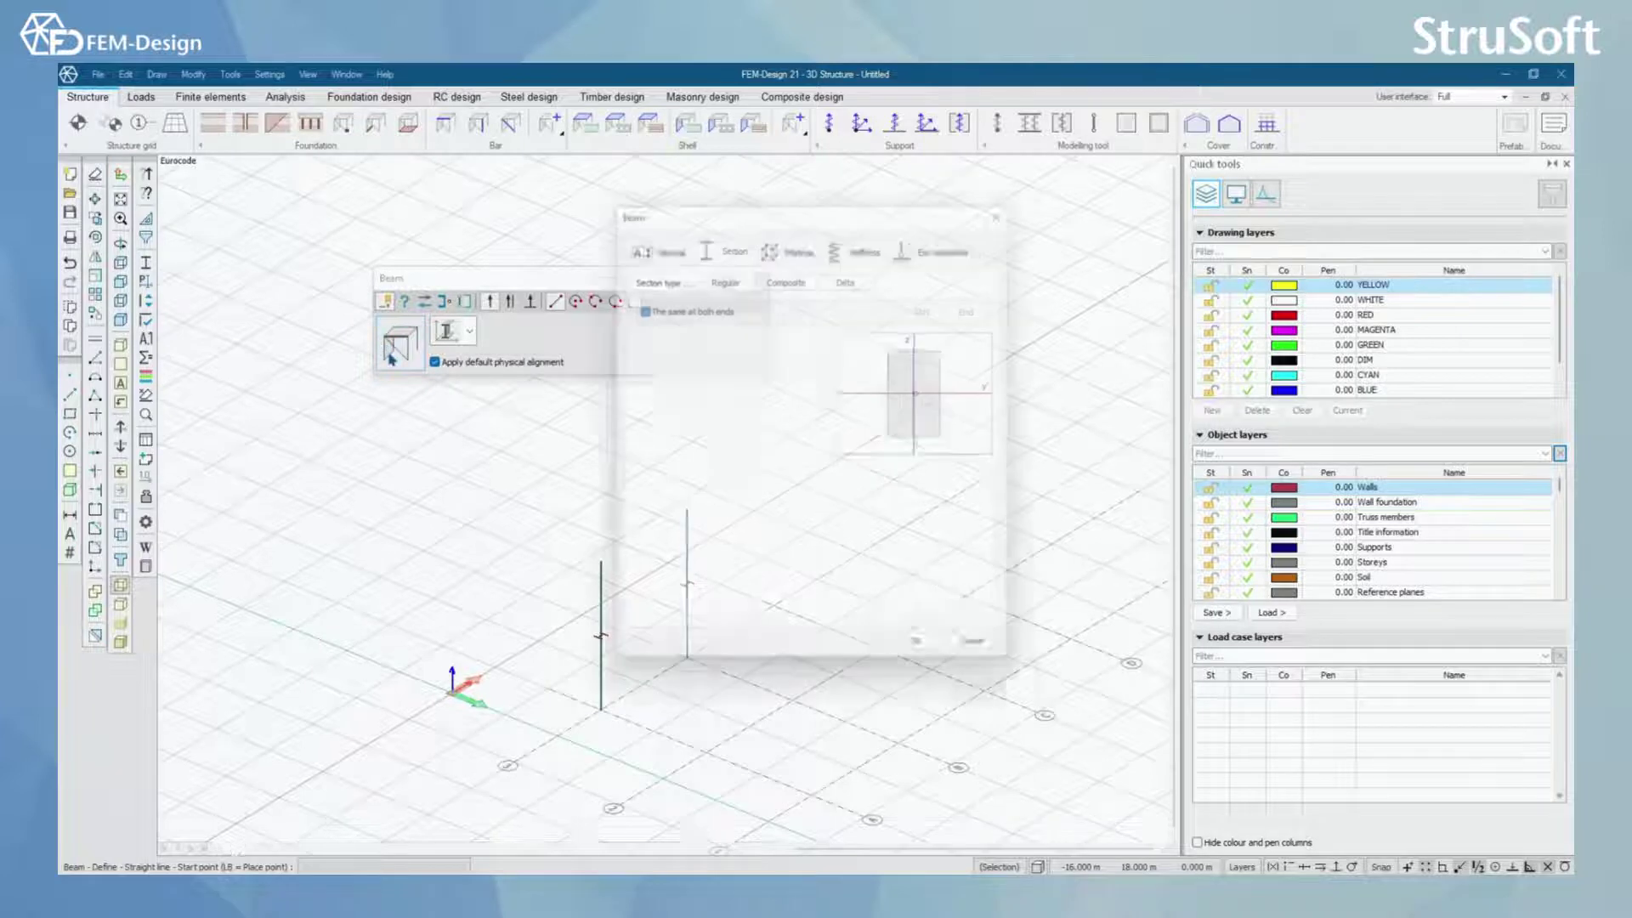
{"action": "left_click", "coordinate": [665, 241]}
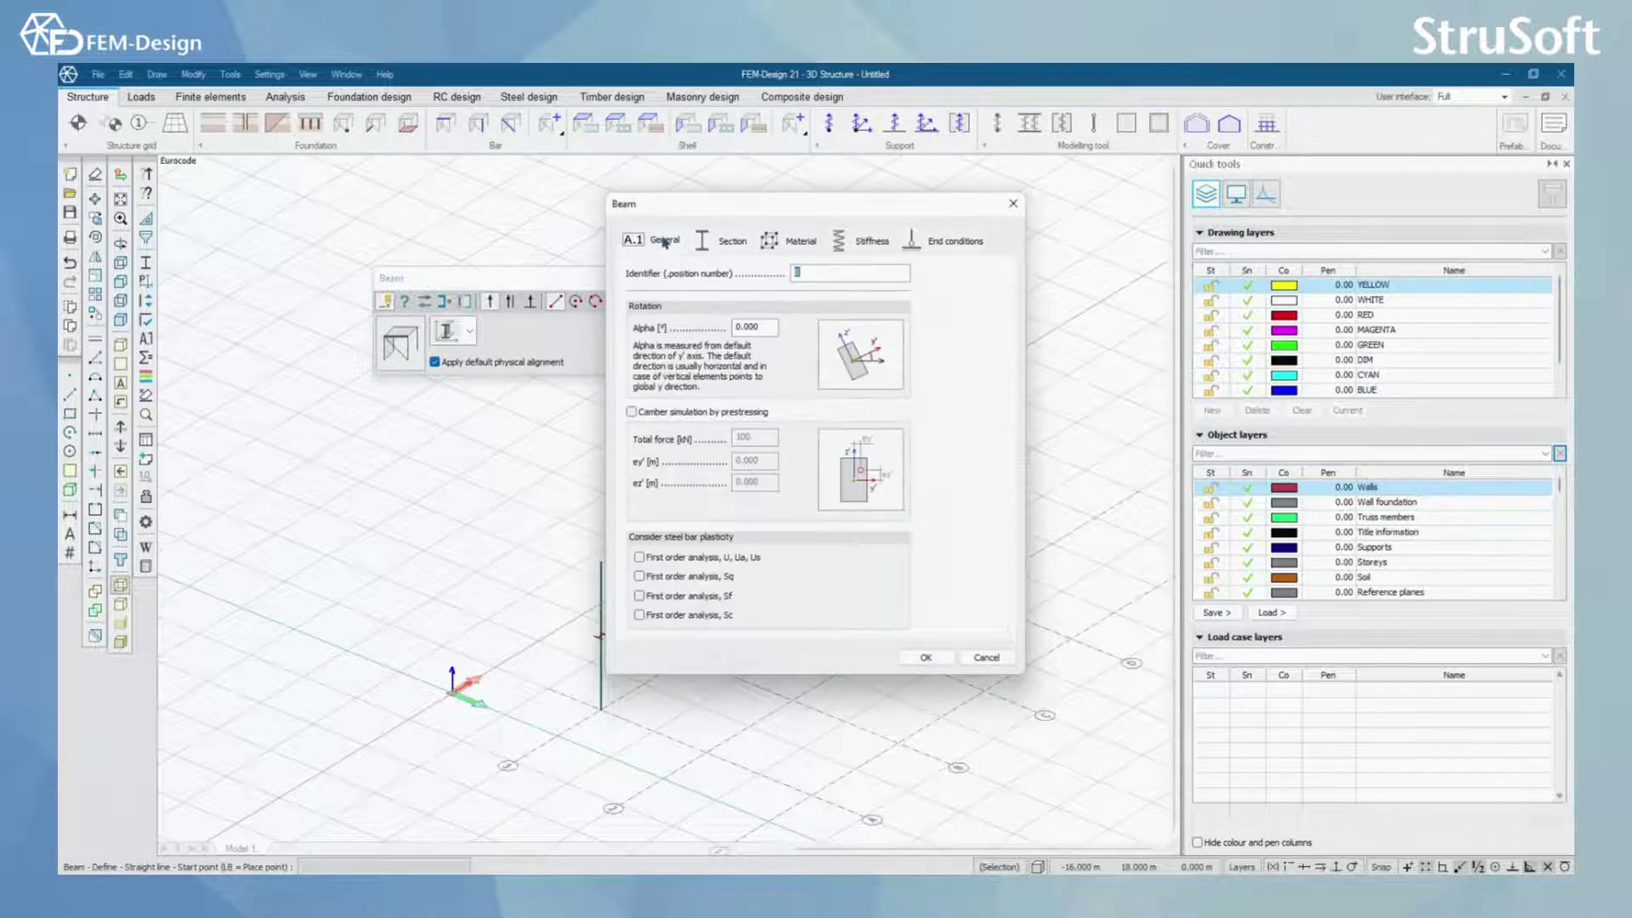
{"action": "left_click", "coordinate": [1013, 203]}
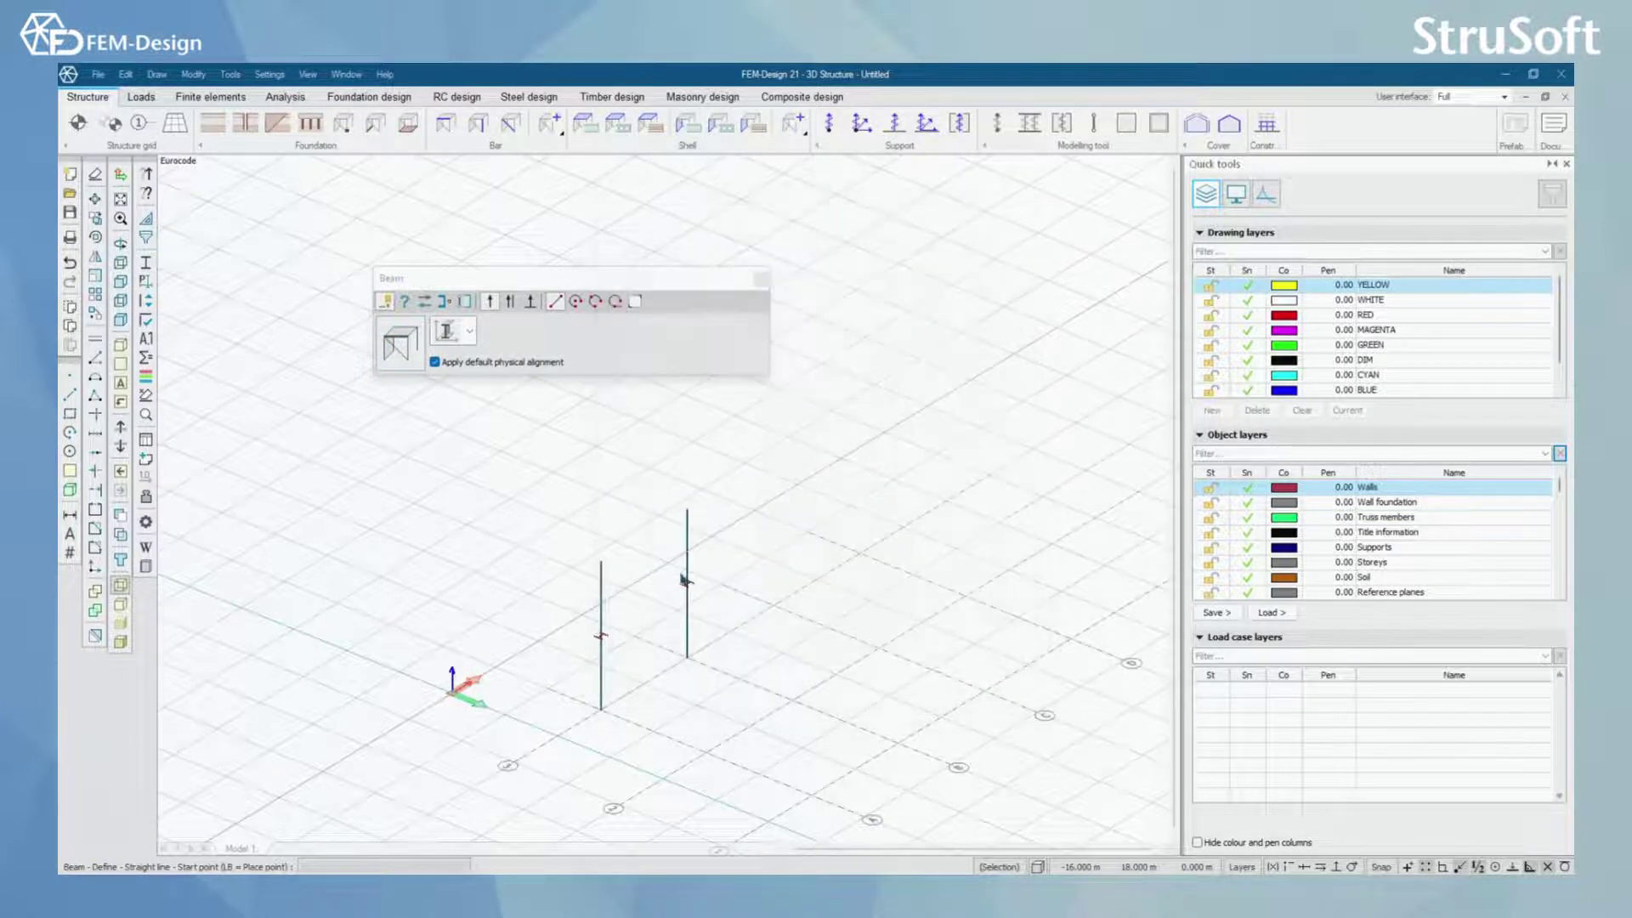
{"action": "middle_click_drag", "start_coordinate": [765, 590], "coordinate": [820, 583]}
{"action": "scroll", "coordinate": [717, 622], "scroll_direction": "up", "scroll_amount": 3}
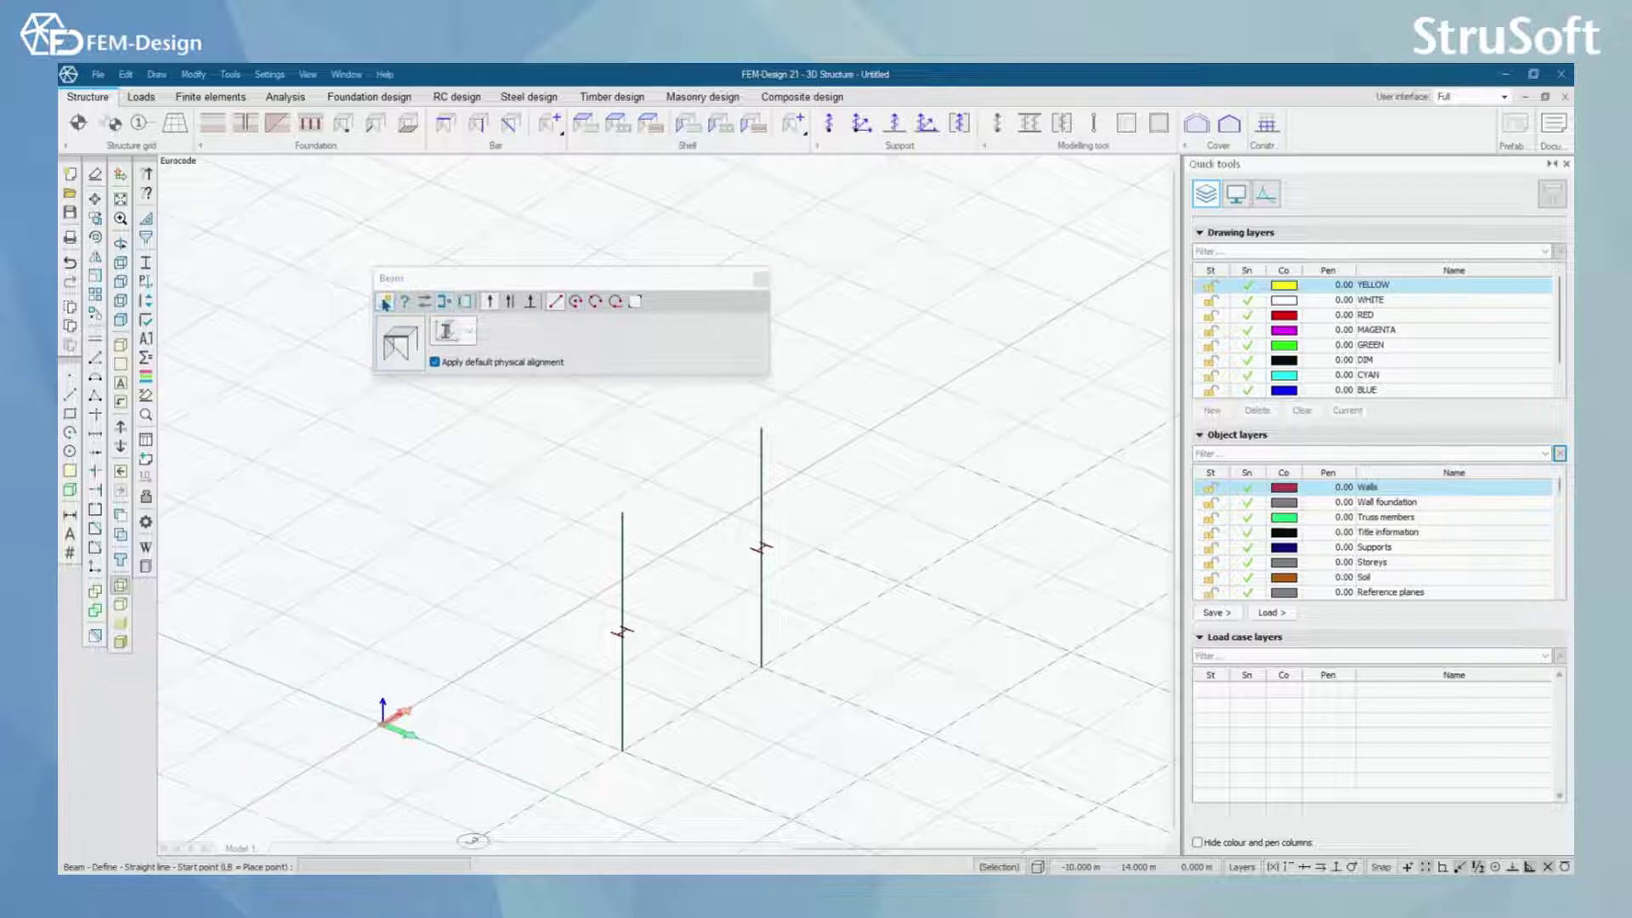
Return to defining straight beams and check the beam section type list.
{"action": "left_click", "coordinate": [386, 303]}
{"action": "left_click", "coordinate": [452, 331]}
{"action": "left_click", "coordinate": [558, 343]}
{"action": "middle_click_drag", "start_coordinate": [786, 735], "coordinate": [634, 540]}
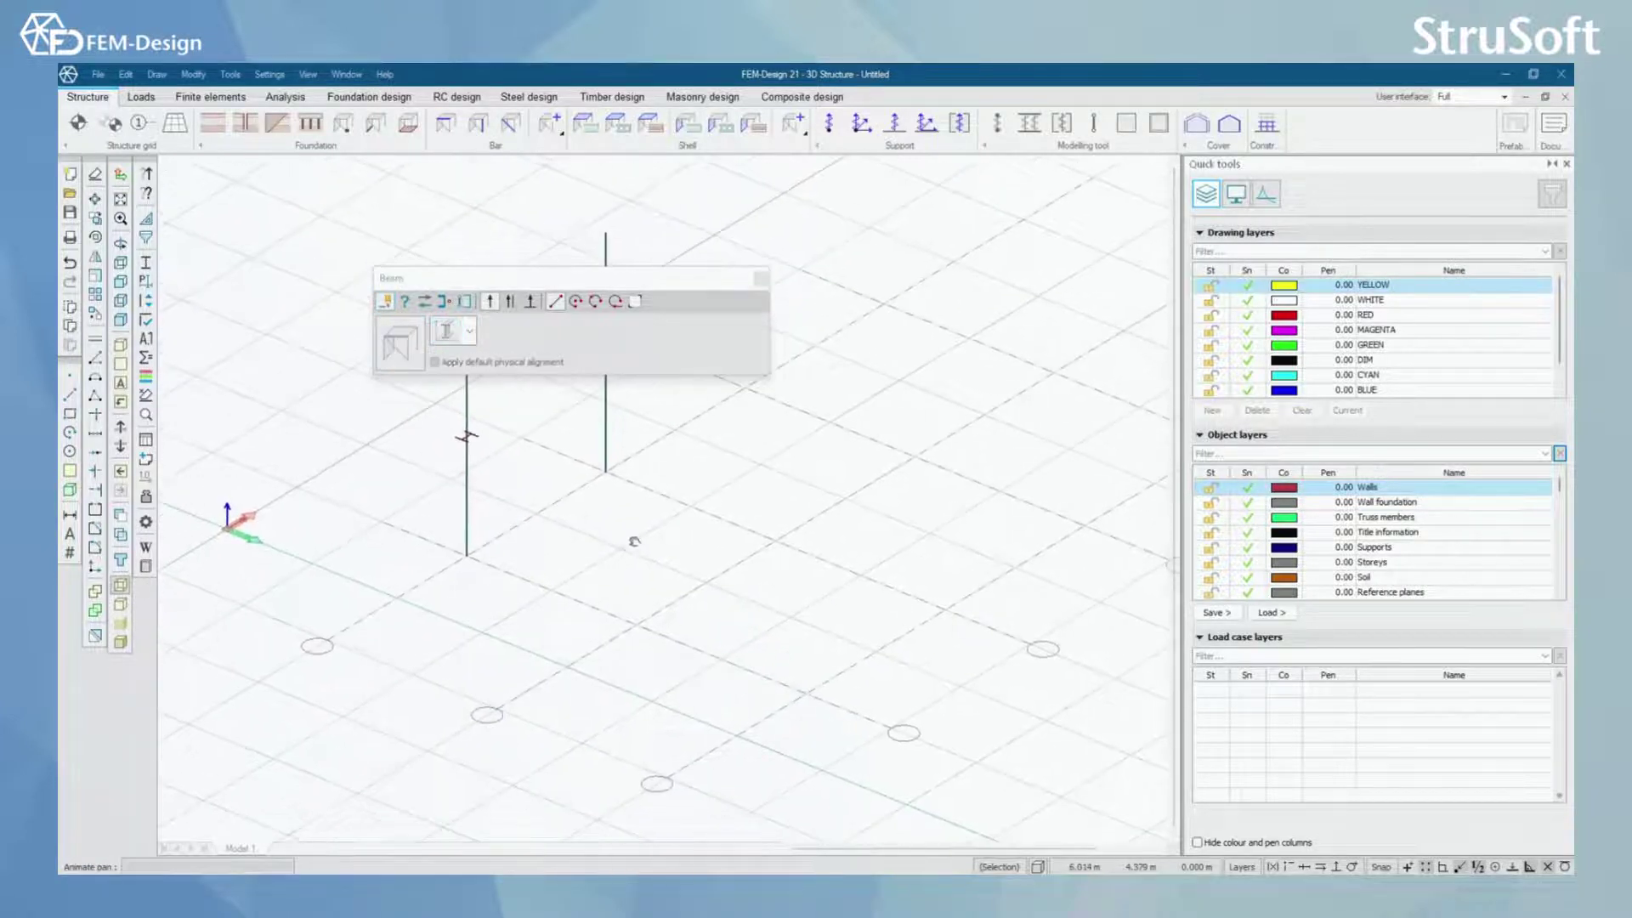
{"action": "left_click", "coordinate": [638, 624]}
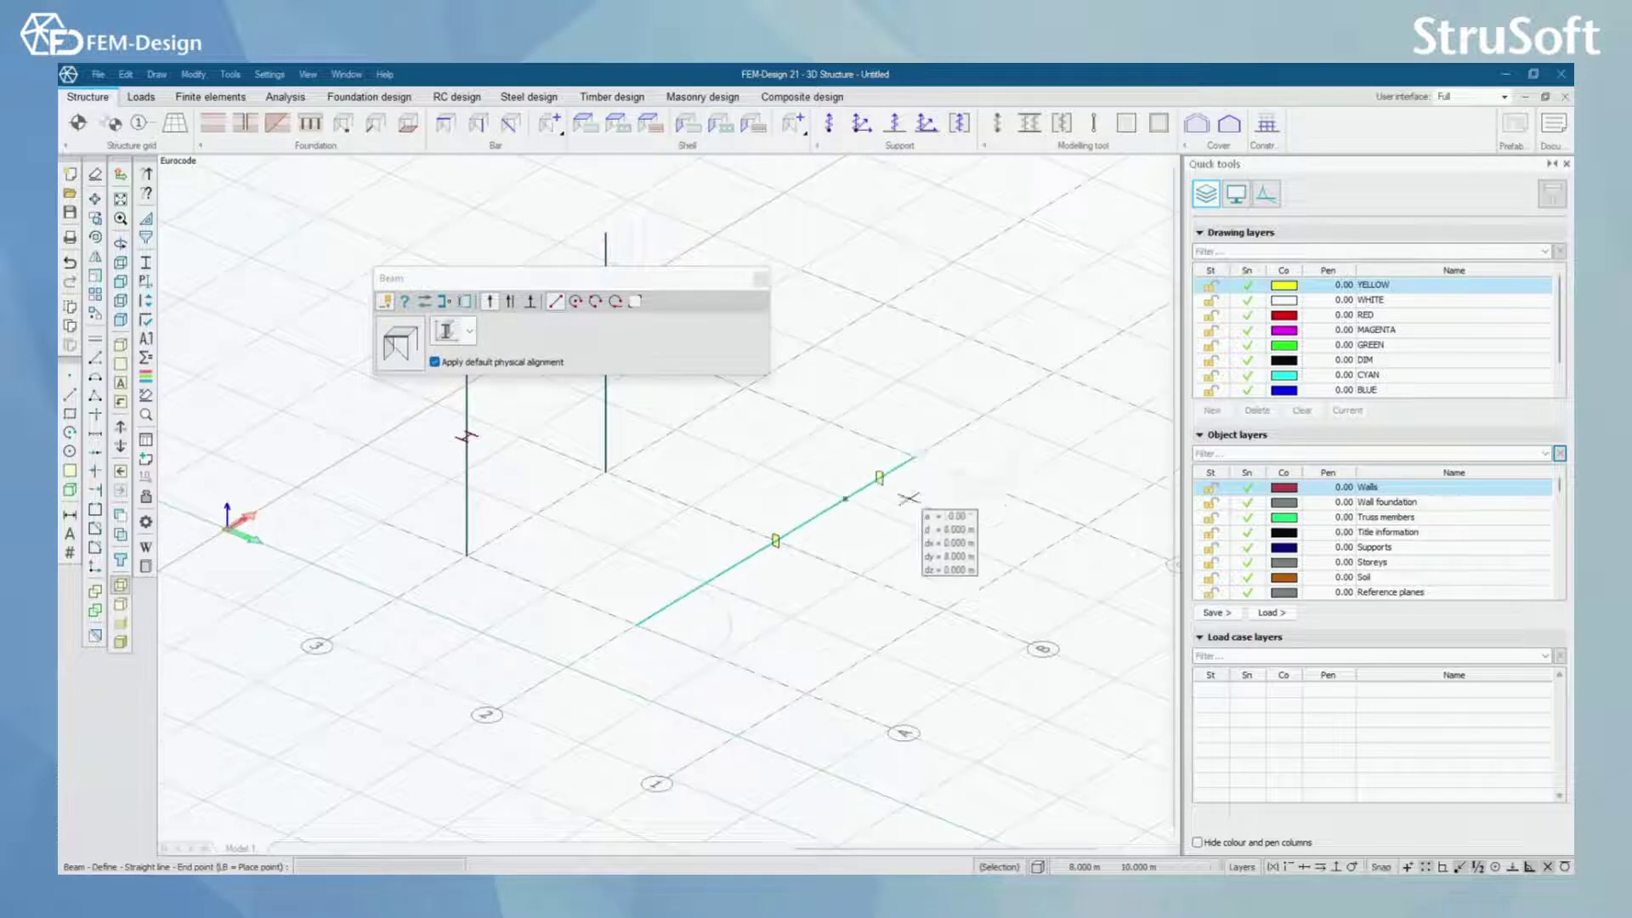
{"action": "left_click", "coordinate": [914, 457]}
{"action": "middle_click_drag", "start_coordinate": [928, 571], "coordinate": [863, 641]}
{"action": "middle_click_drag", "start_coordinate": [752, 580], "coordinate": [1078, 596]}
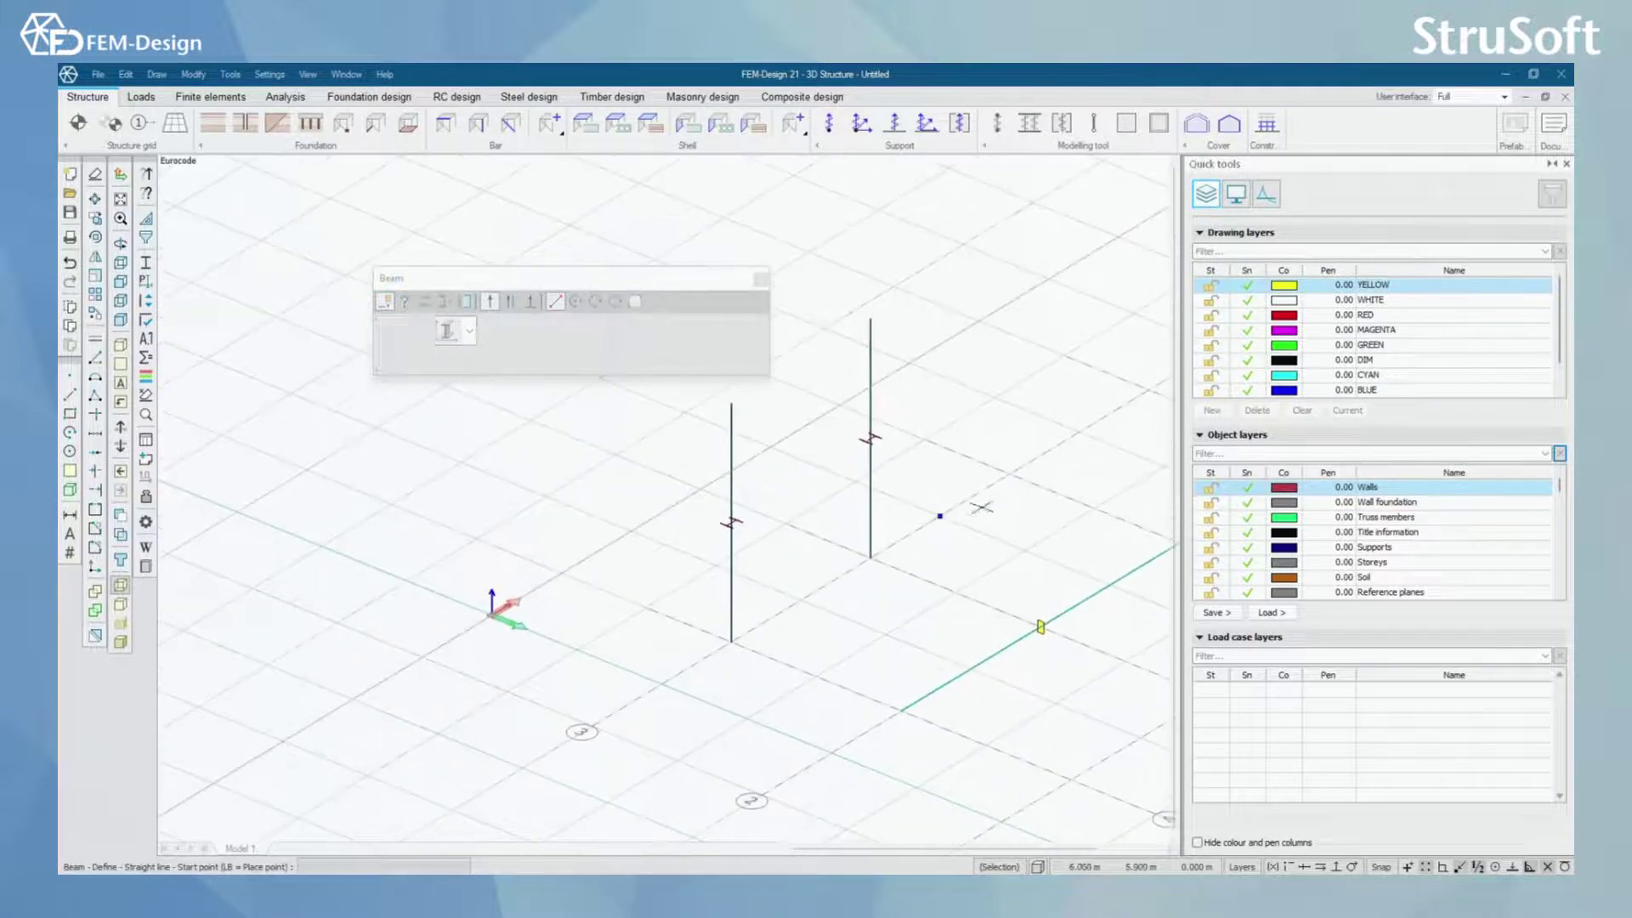
{"action": "middle_click_drag", "start_coordinate": [976, 524], "coordinate": [951, 590]}
{"action": "middle_click_drag", "start_coordinate": [978, 649], "coordinate": [688, 532]}
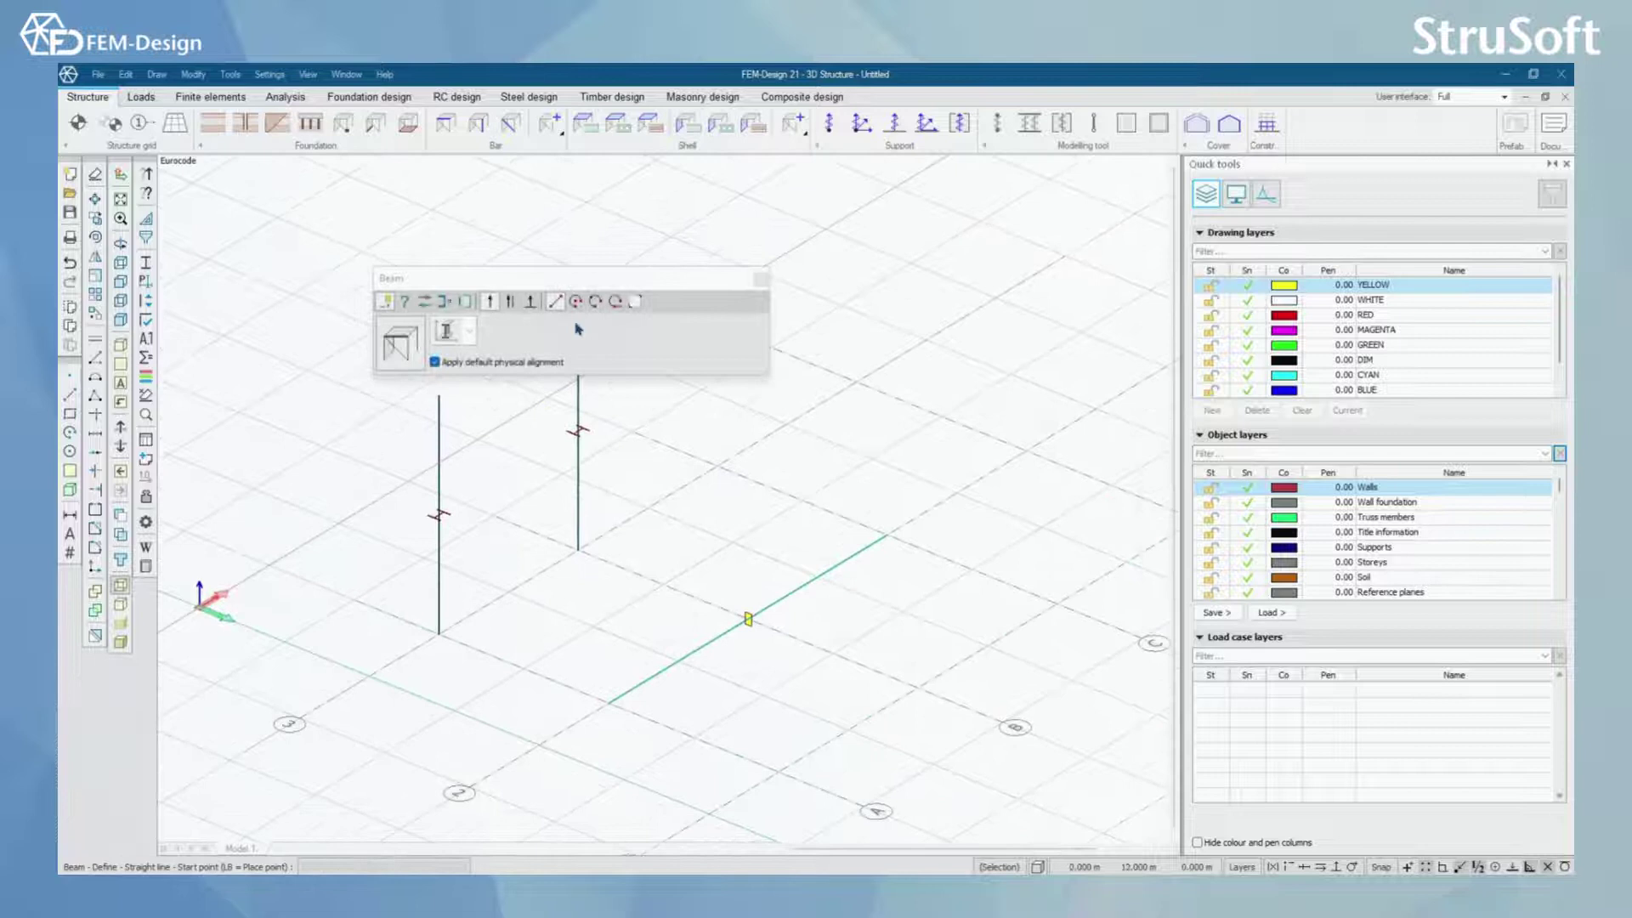
{"action": "left_click", "coordinate": [631, 303]}
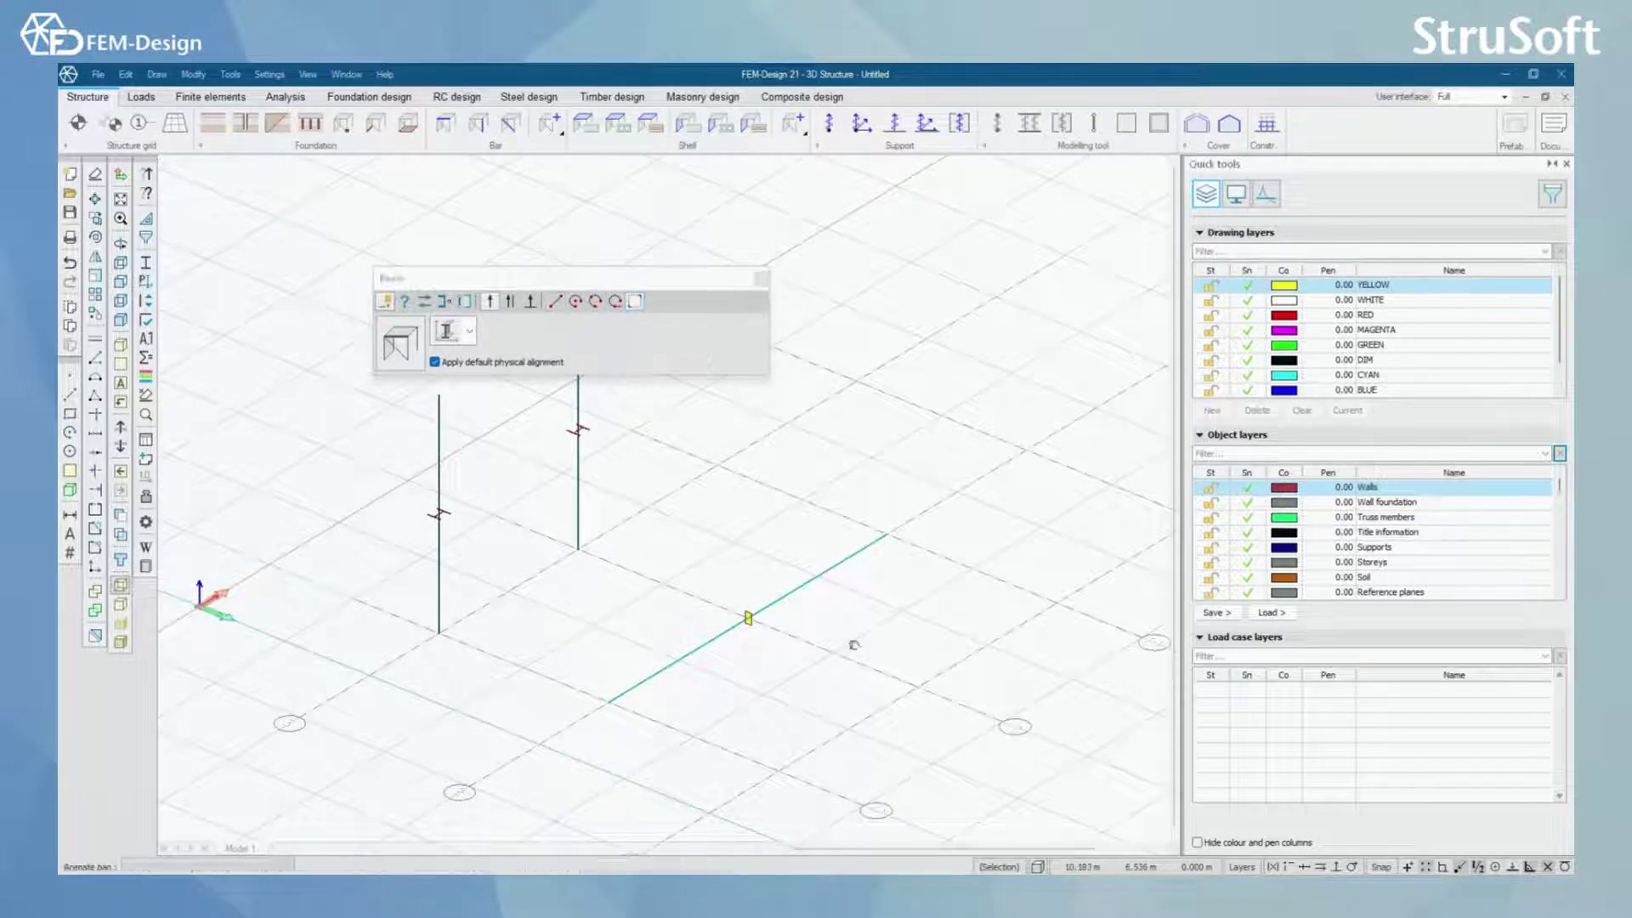
{"action": "middle_click_drag", "start_coordinate": [857, 645], "coordinate": [821, 649]}
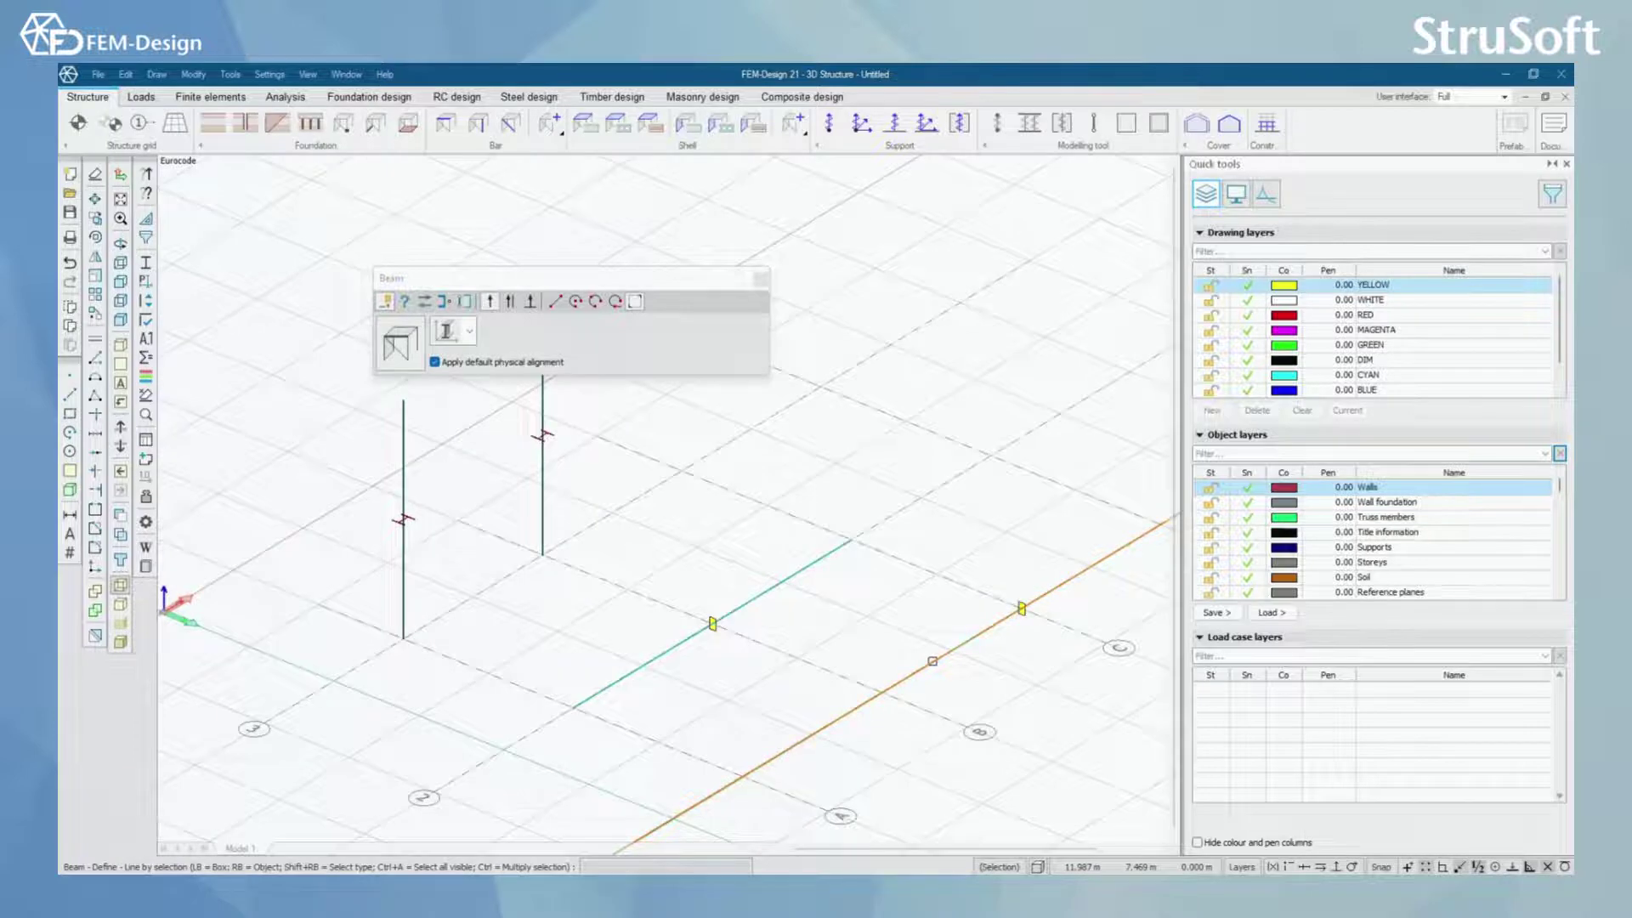
{"action": "middle_click_drag", "start_coordinate": [945, 694], "coordinate": [641, 538]}
{"action": "scroll", "coordinate": [710, 470], "scroll_direction": "up", "scroll_amount": 3}
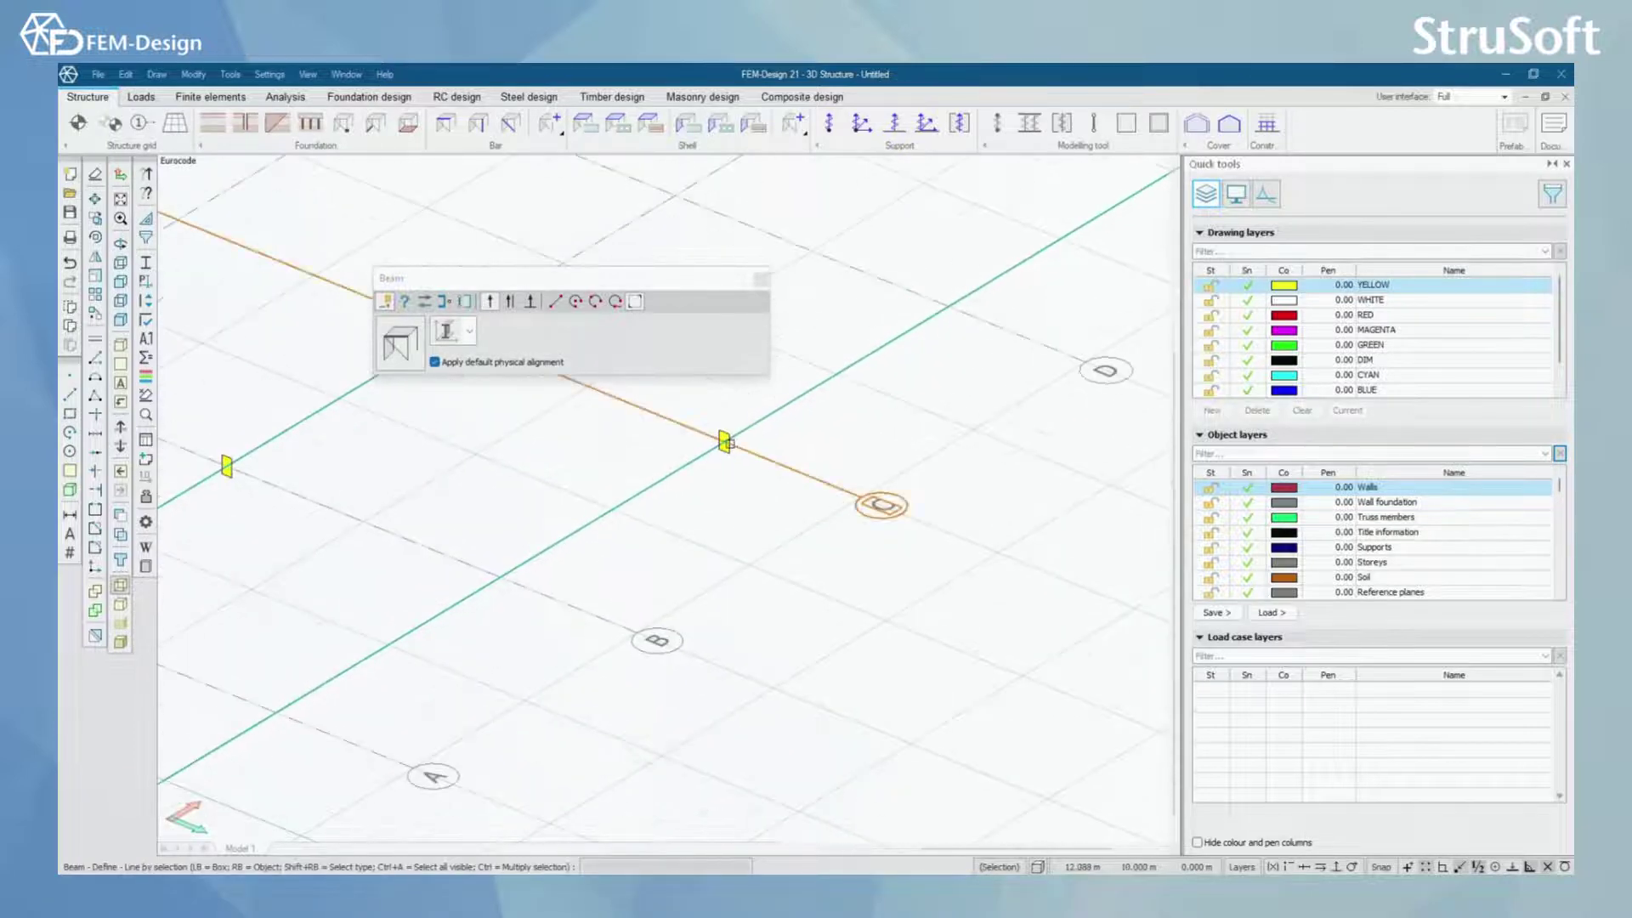
{"action": "scroll", "coordinate": [723, 459], "scroll_direction": "down", "scroll_amount": 4}
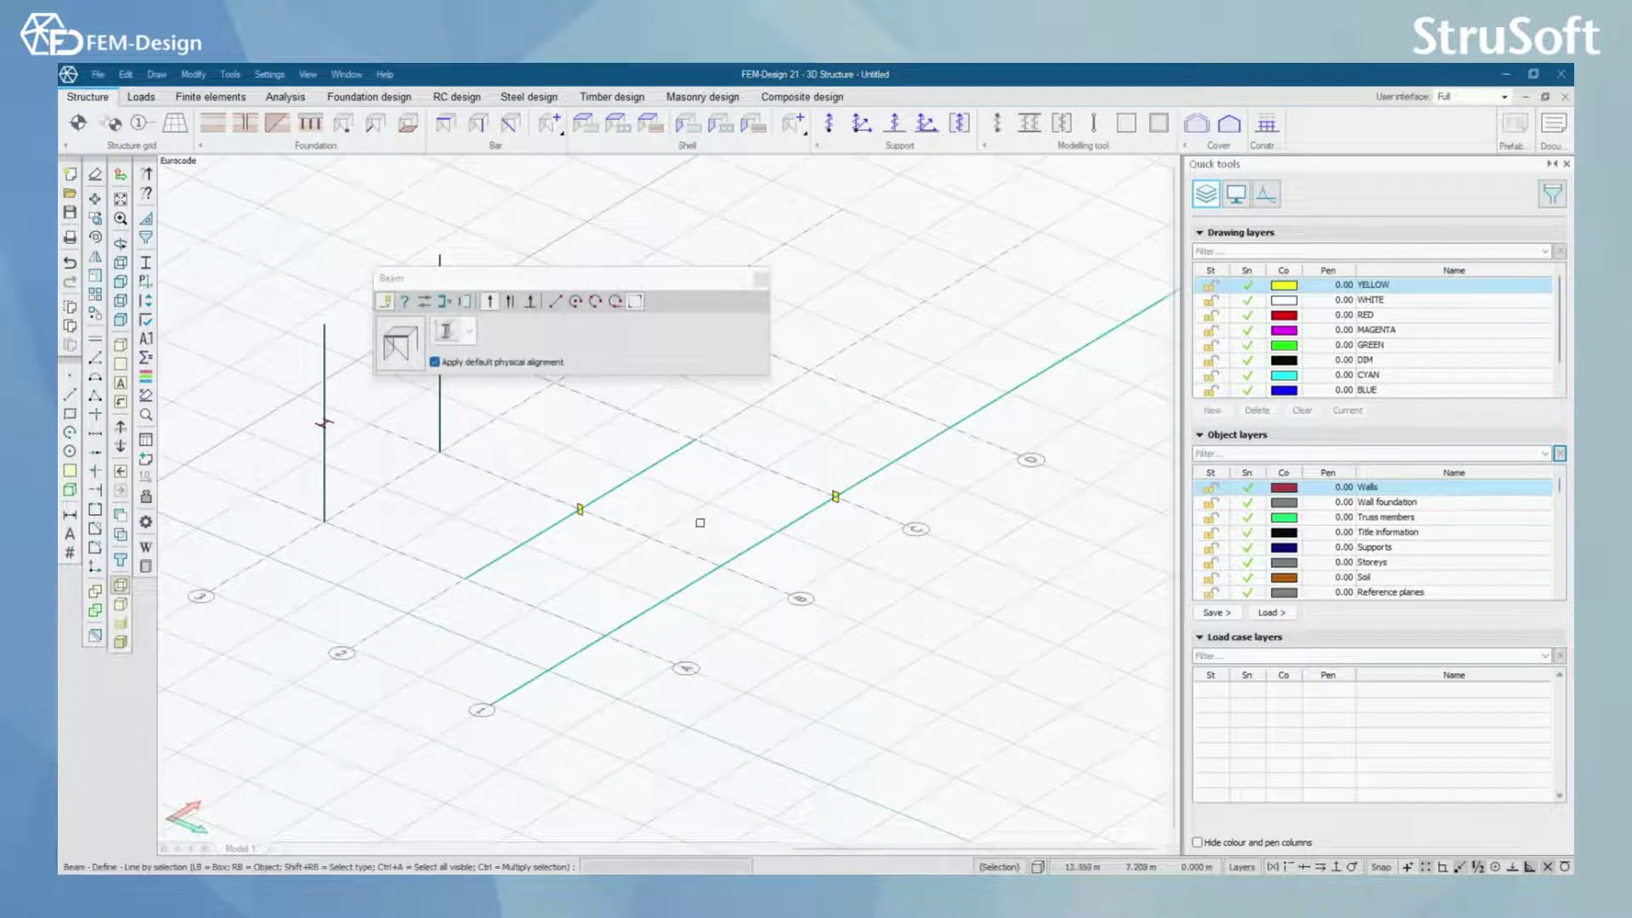
{"action": "scroll", "coordinate": [700, 523], "scroll_direction": "up", "scroll_amount": 2}
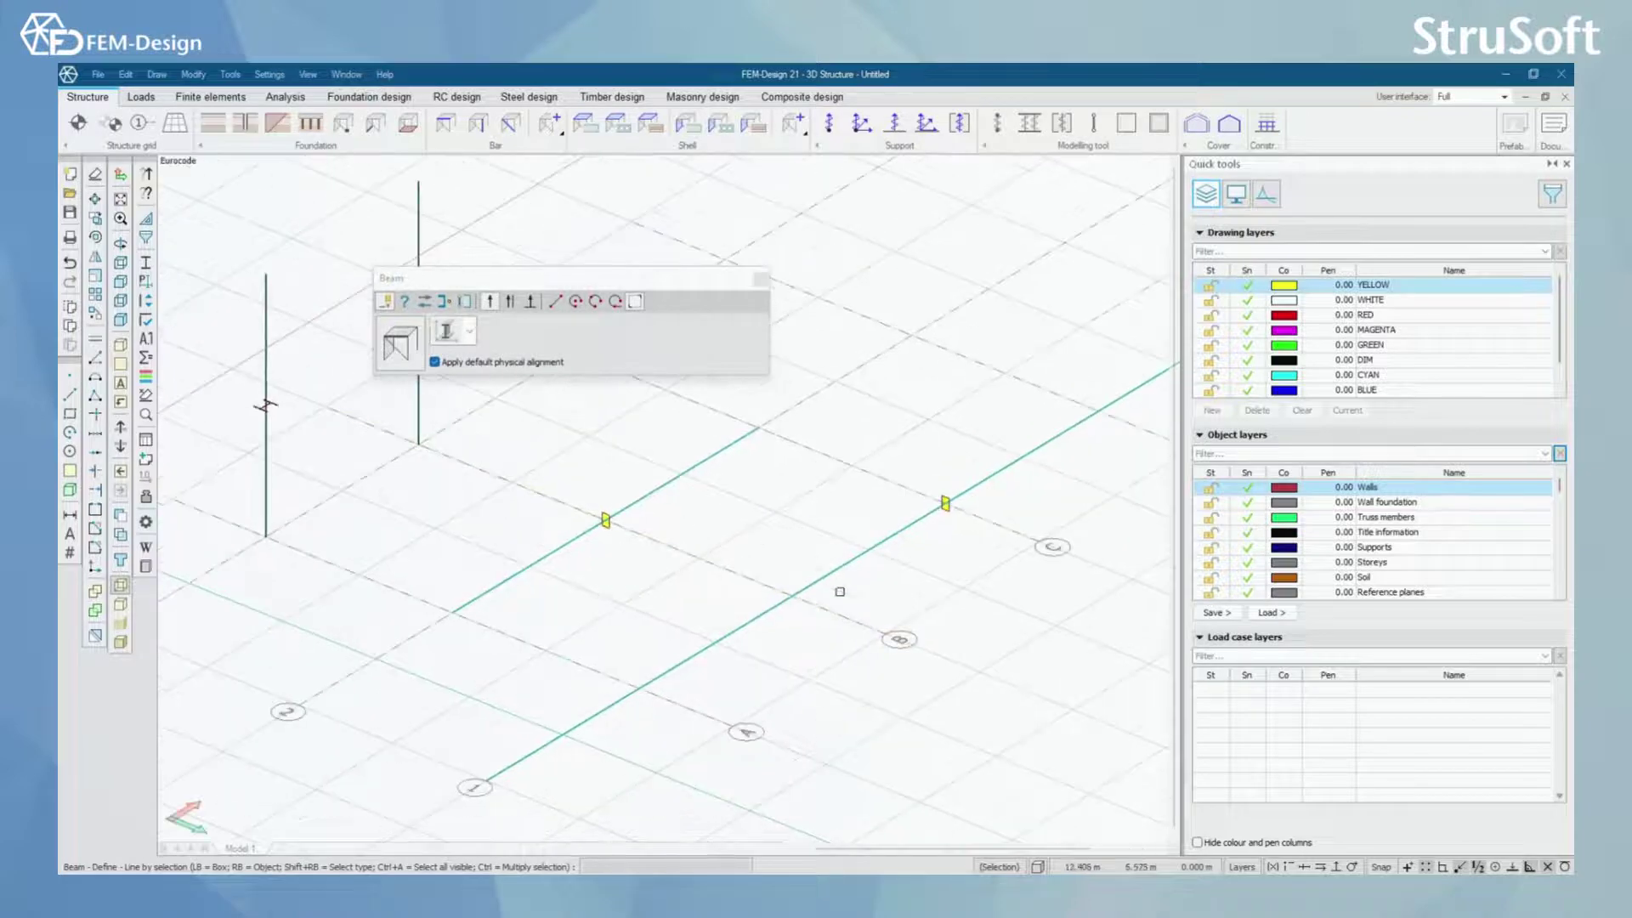
{"action": "middle_click_drag", "start_coordinate": [765, 481], "coordinate": [803, 520]}
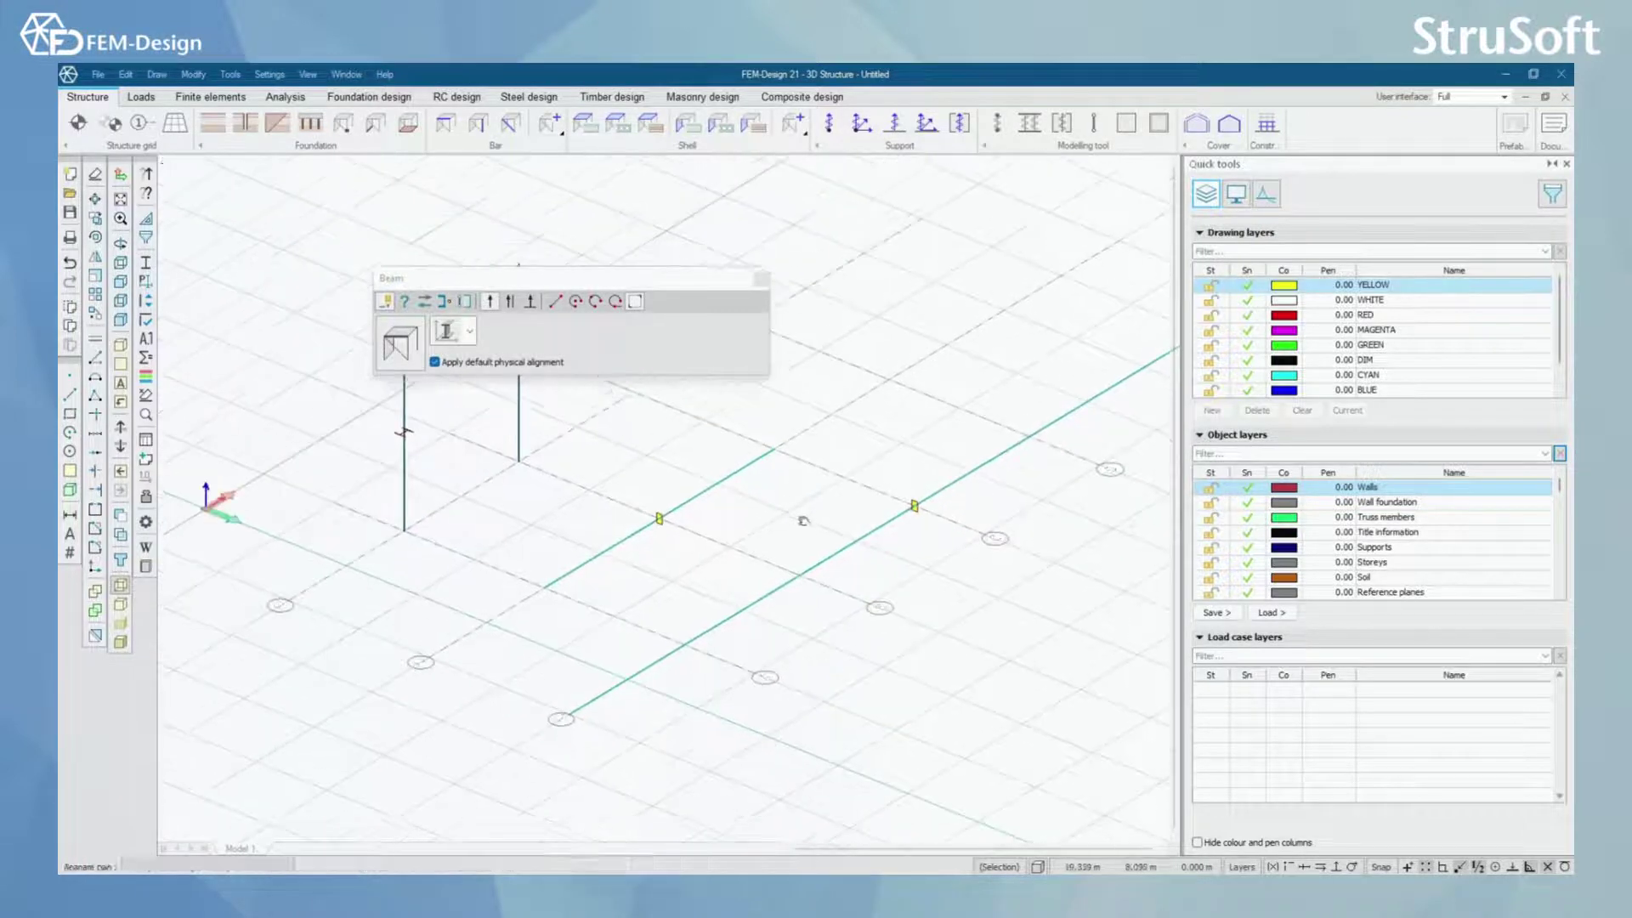
{"action": "key", "text": "ctrl+z"}
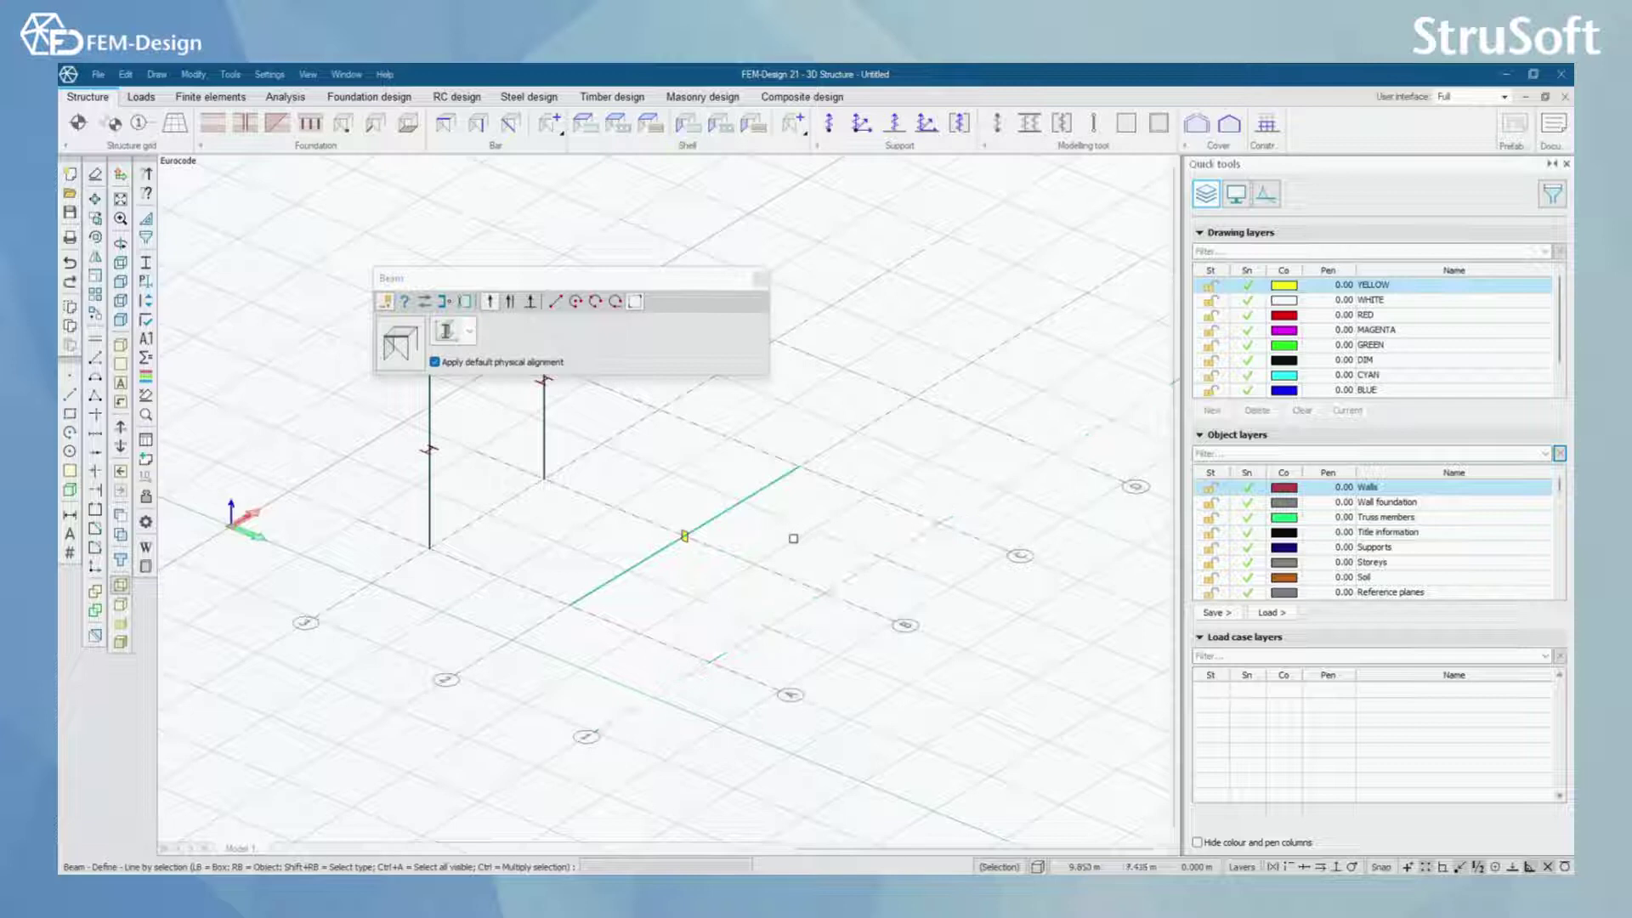
{"action": "key", "text": "ctrl+z"}
{"action": "middle_click_drag", "start_coordinate": [681, 568], "coordinate": [864, 612]}
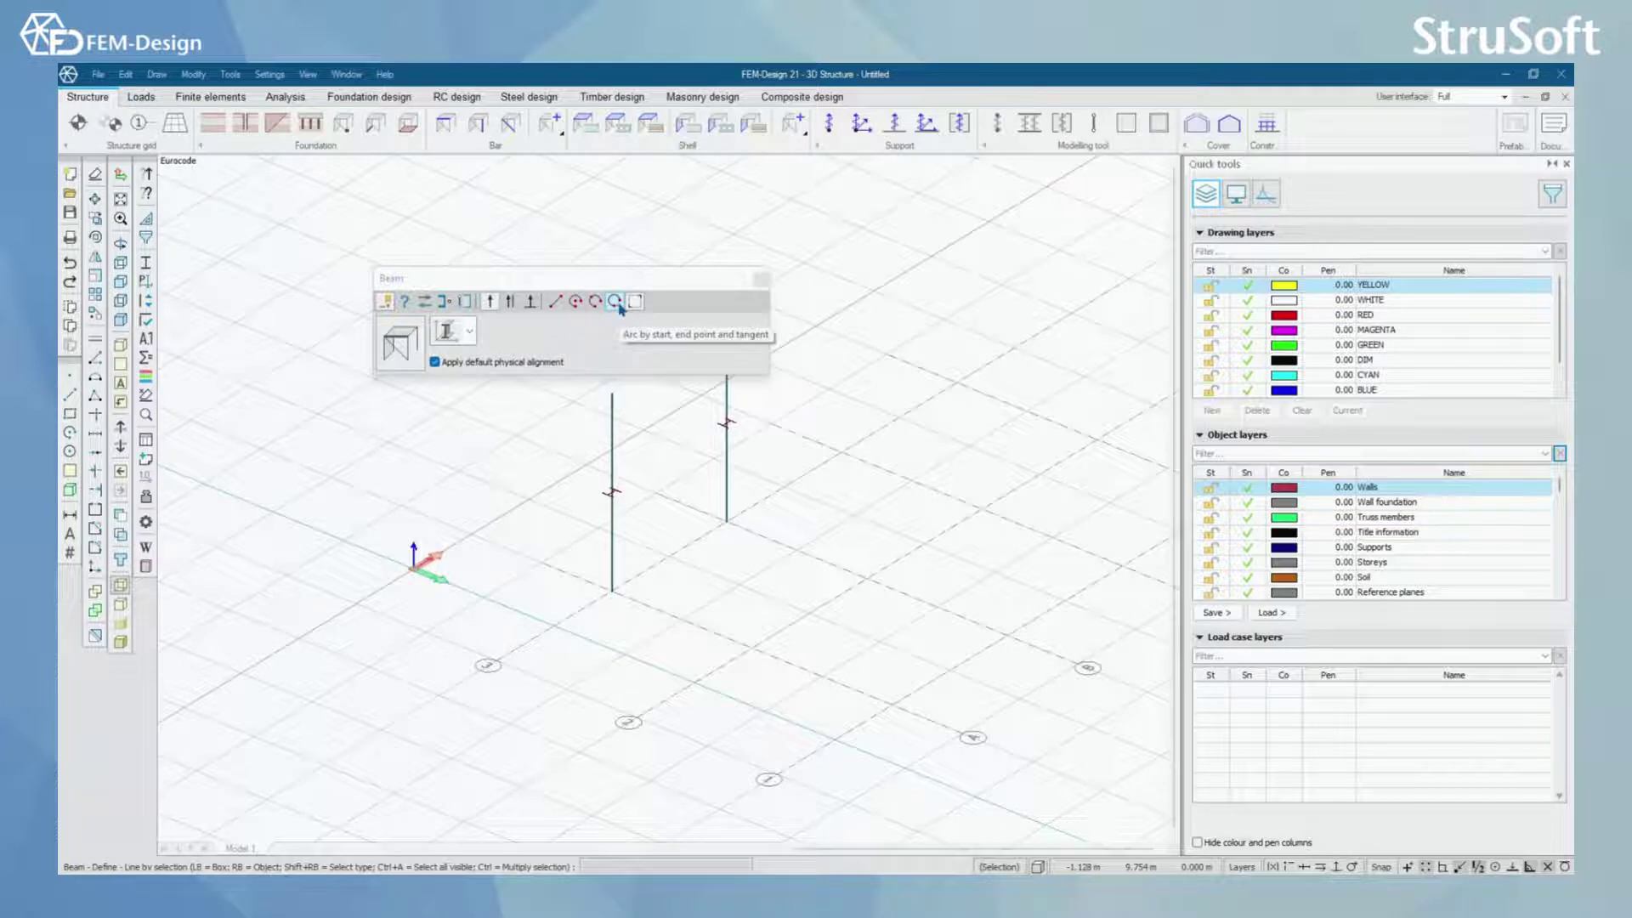
Draw a 270° arc beam by centre on a grid point, start point and angle.
{"action": "left_click", "coordinate": [576, 301]}
{"action": "scroll", "coordinate": [842, 631], "scroll_direction": "up", "scroll_amount": 2}
{"action": "left_click", "coordinate": [714, 656]}
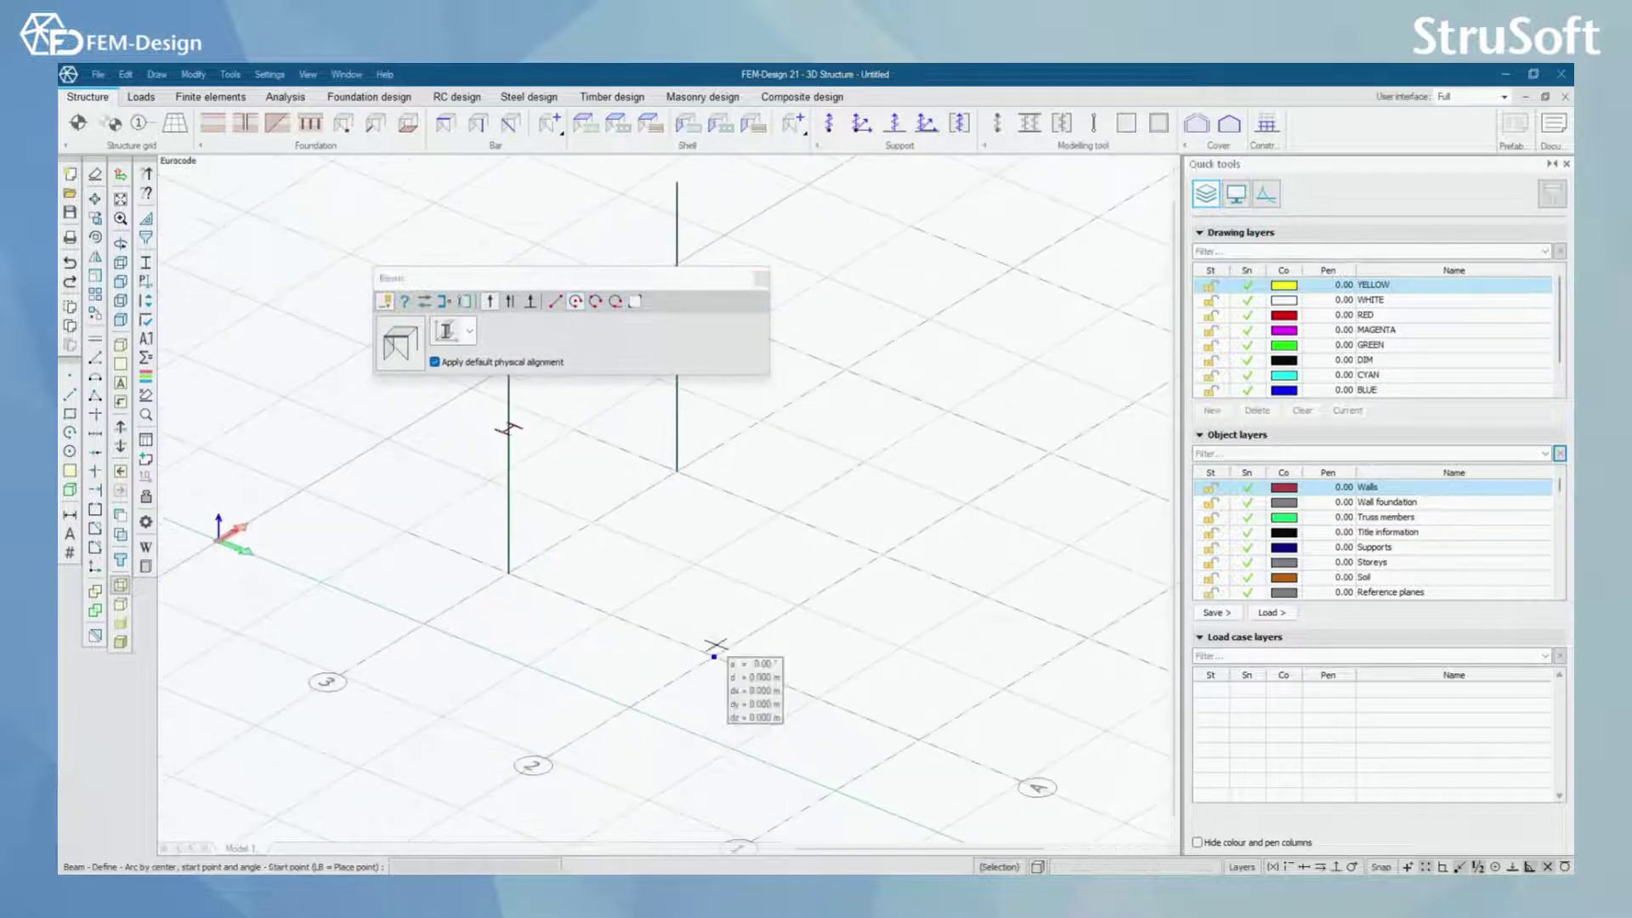
{"action": "left_click", "coordinate": [880, 553]}
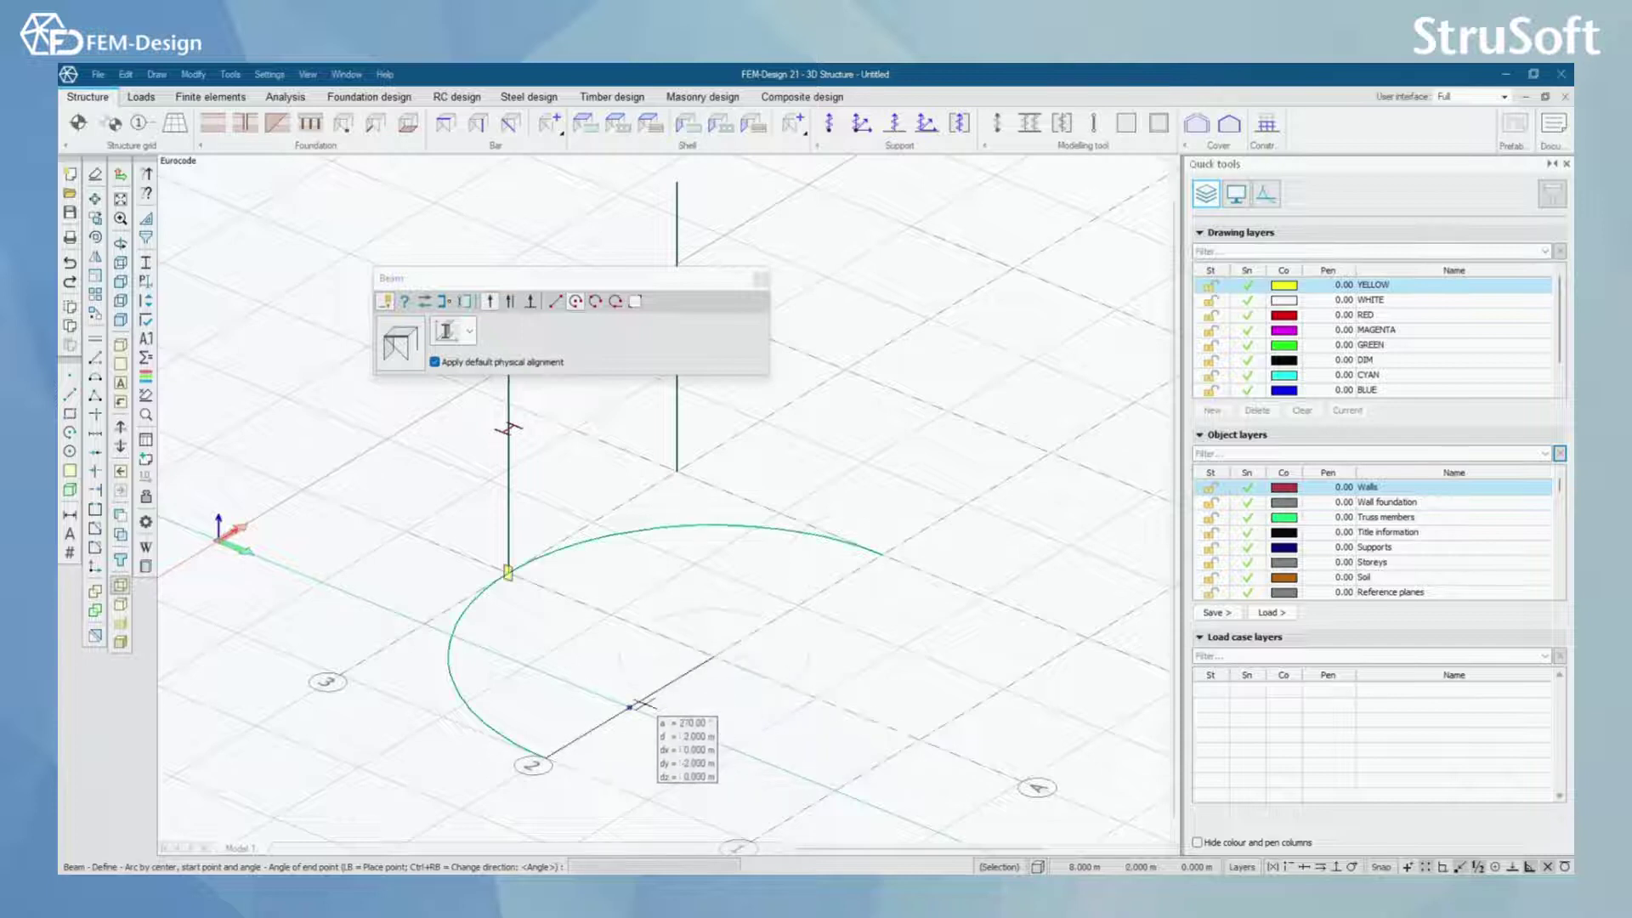
{"action": "left_click", "coordinate": [644, 704]}
Try three-point and end-point-tangent arc beams, then undo the recent arcs.
{"action": "left_click", "coordinate": [595, 301]}
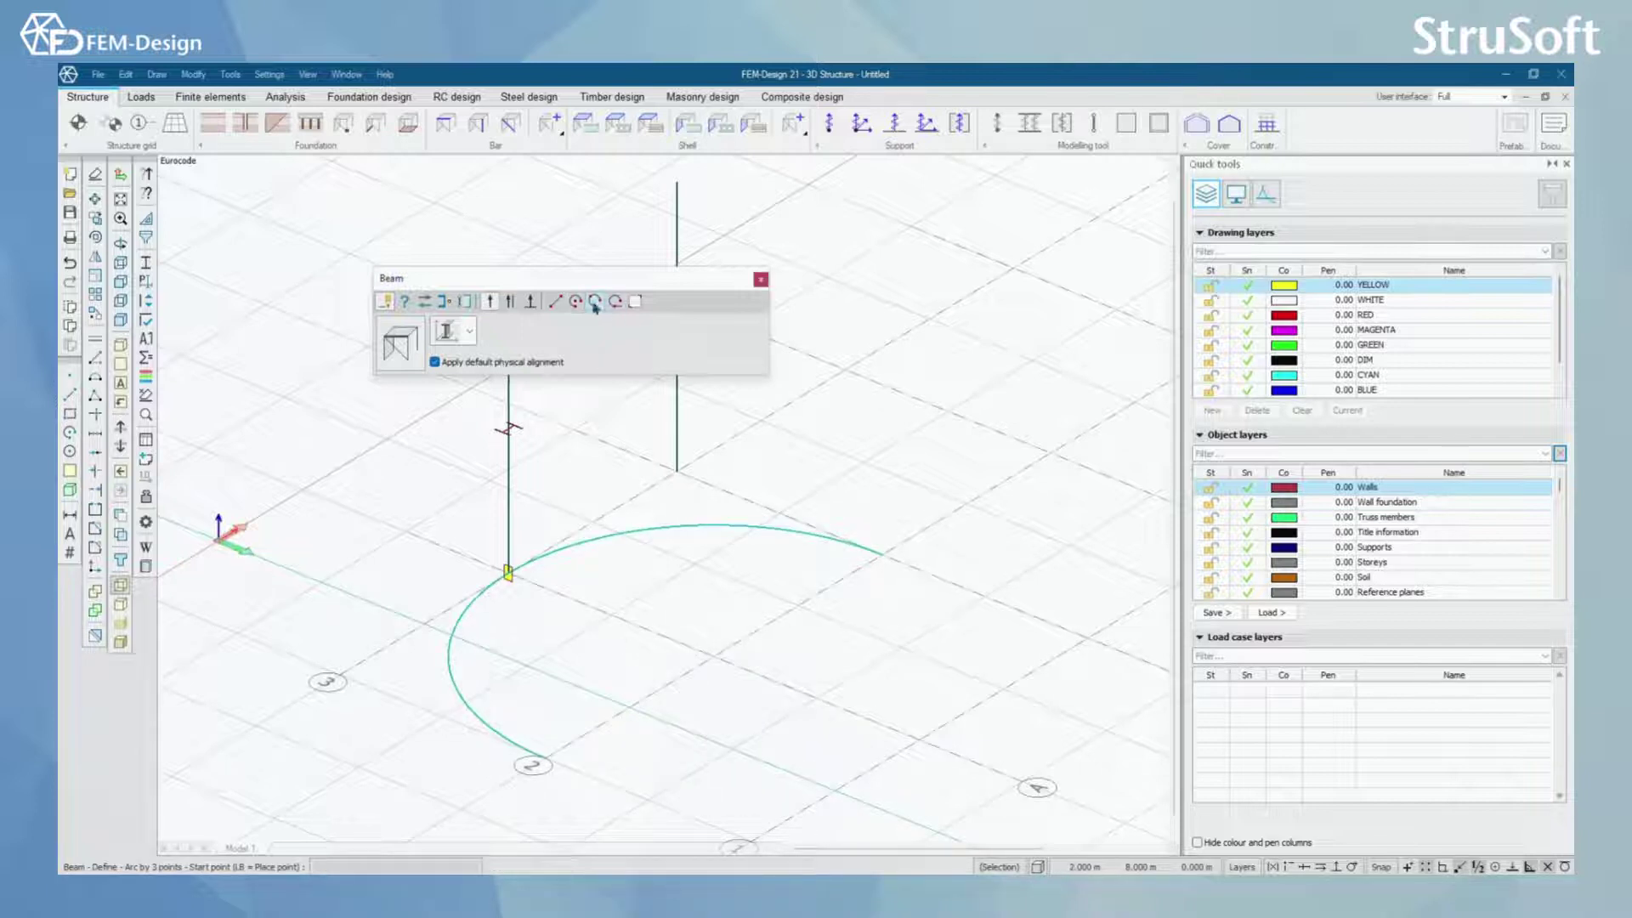
{"action": "left_click", "coordinate": [783, 620]}
{"action": "left_click", "coordinate": [714, 662]}
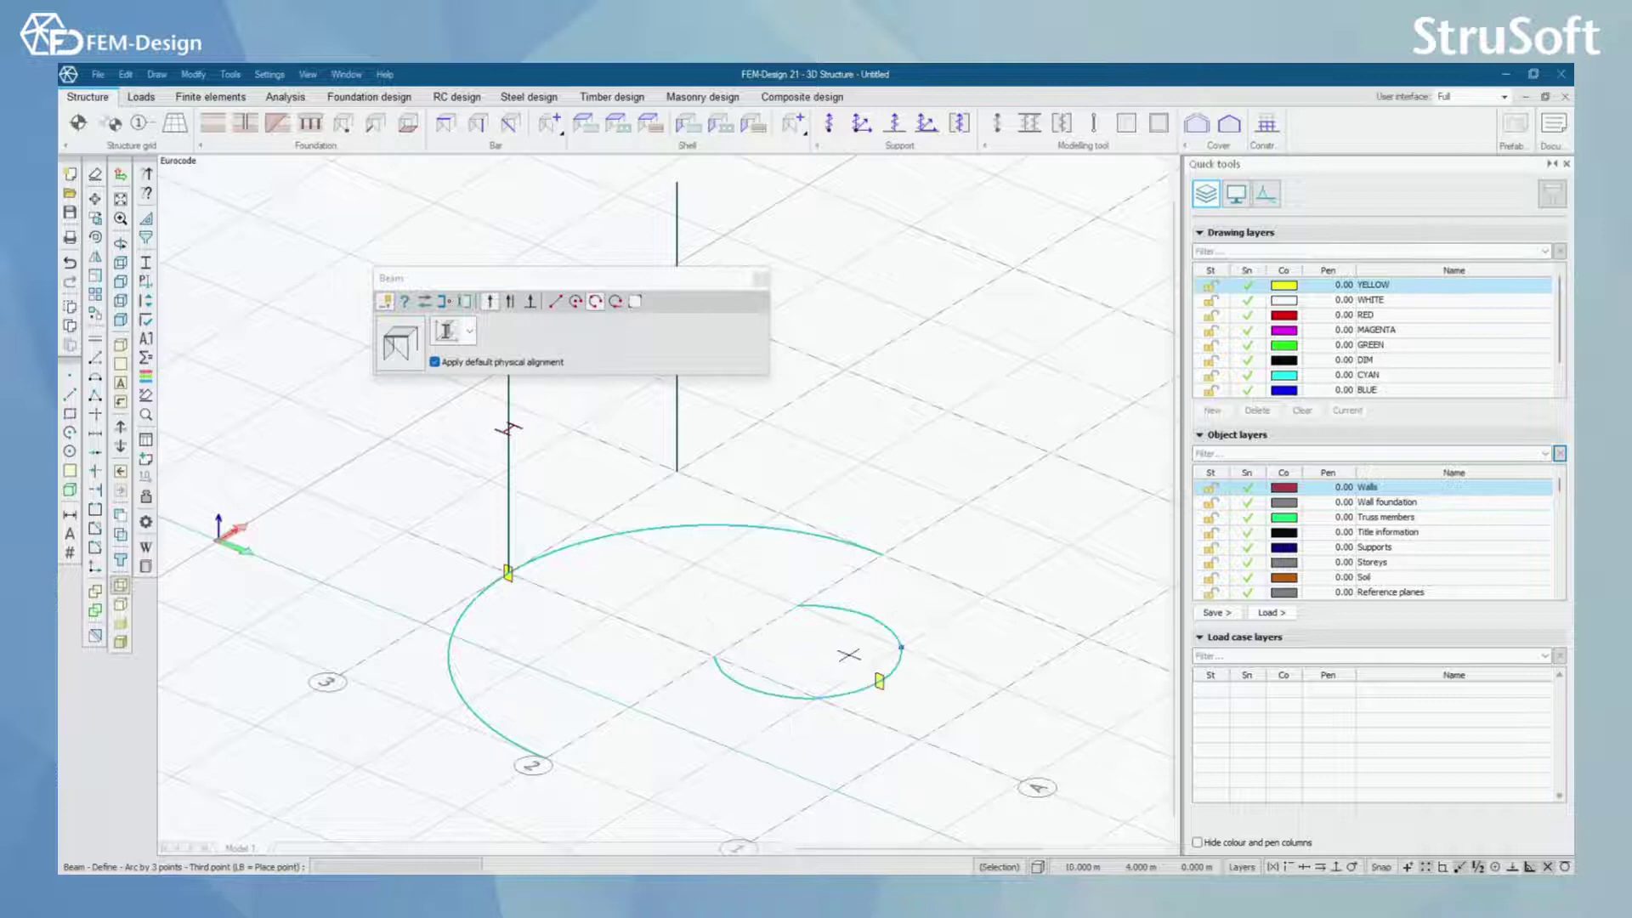
{"action": "left_click", "coordinate": [616, 302]}
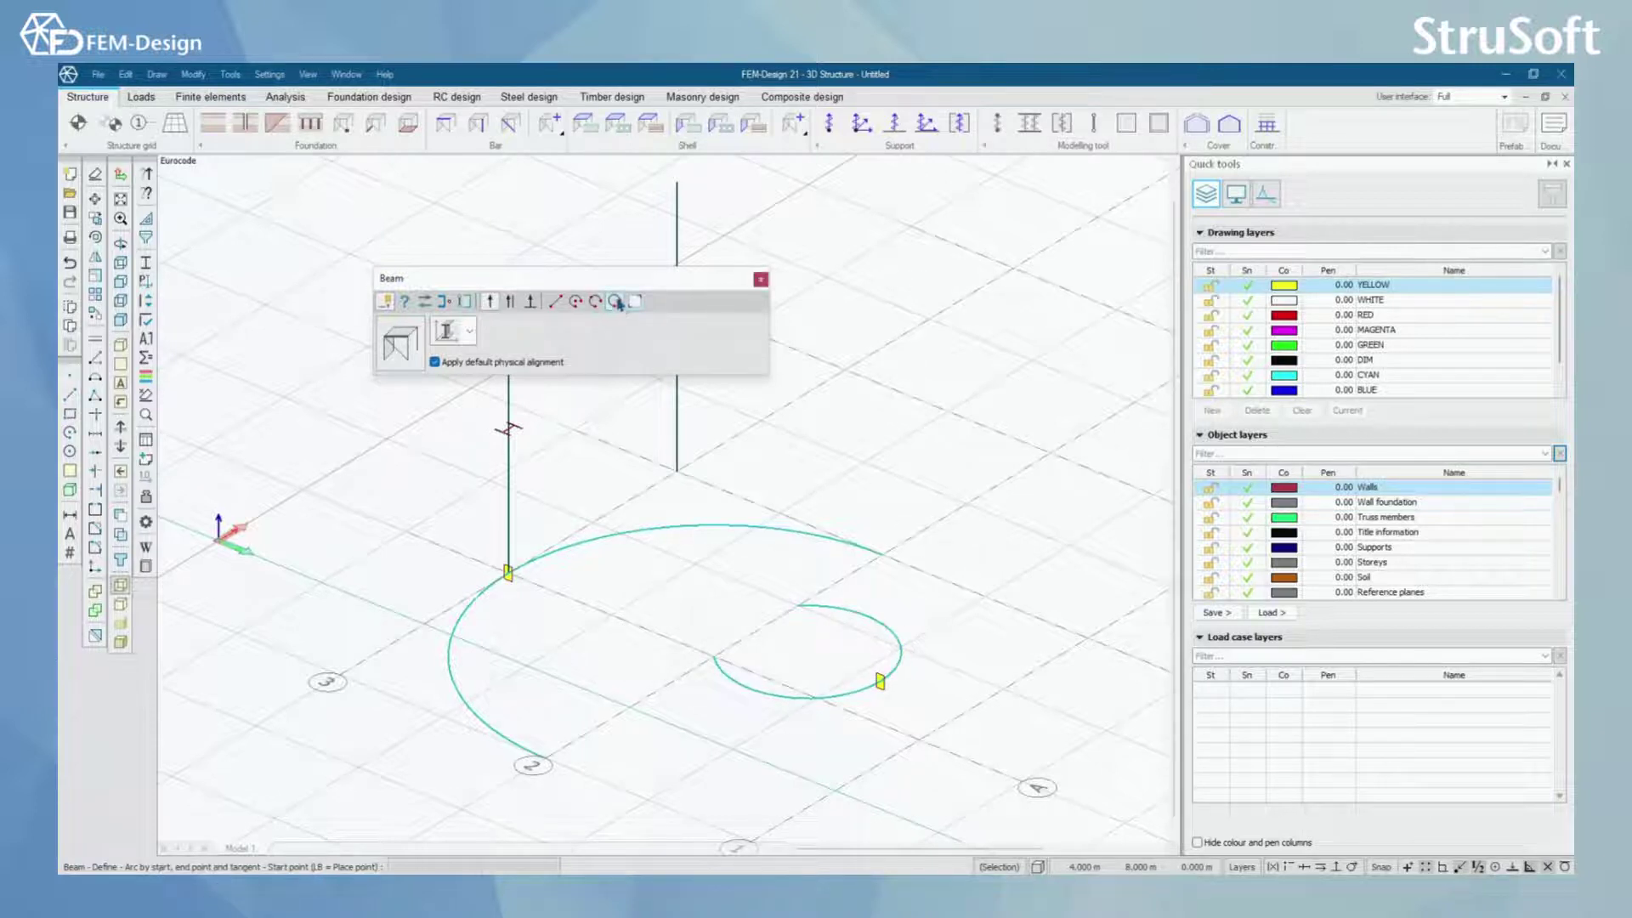
{"action": "left_click", "coordinate": [882, 554]}
{"action": "left_click", "coordinate": [1054, 453]}
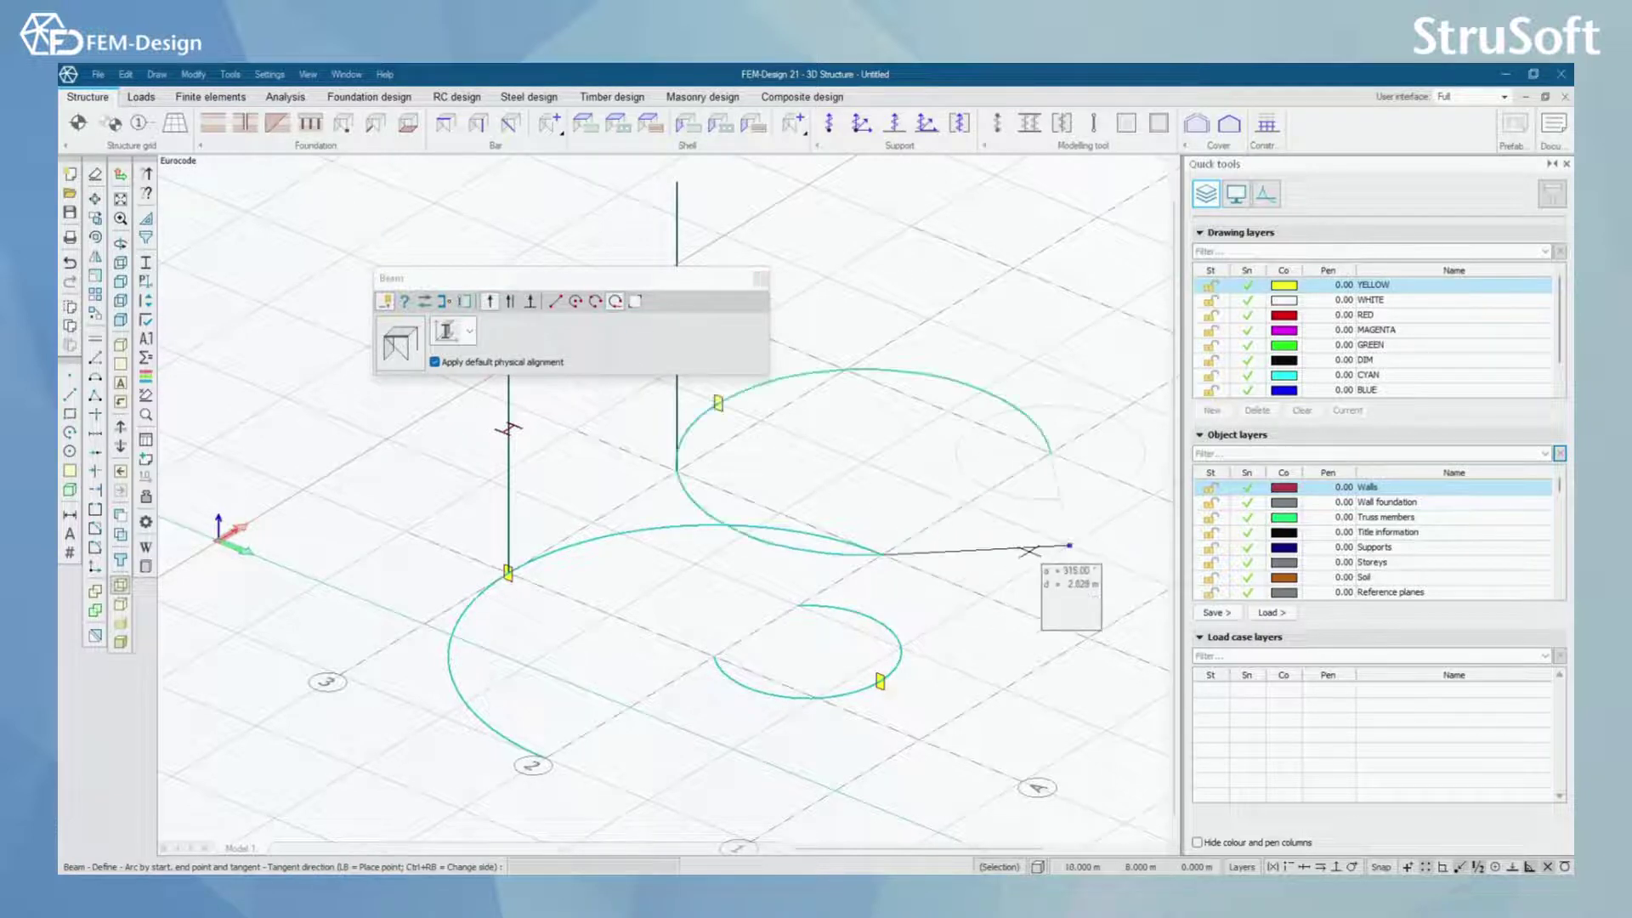
{"action": "left_click", "coordinate": [1070, 545]}
{"action": "scroll", "coordinate": [969, 595], "scroll_direction": "down", "scroll_amount": 2}
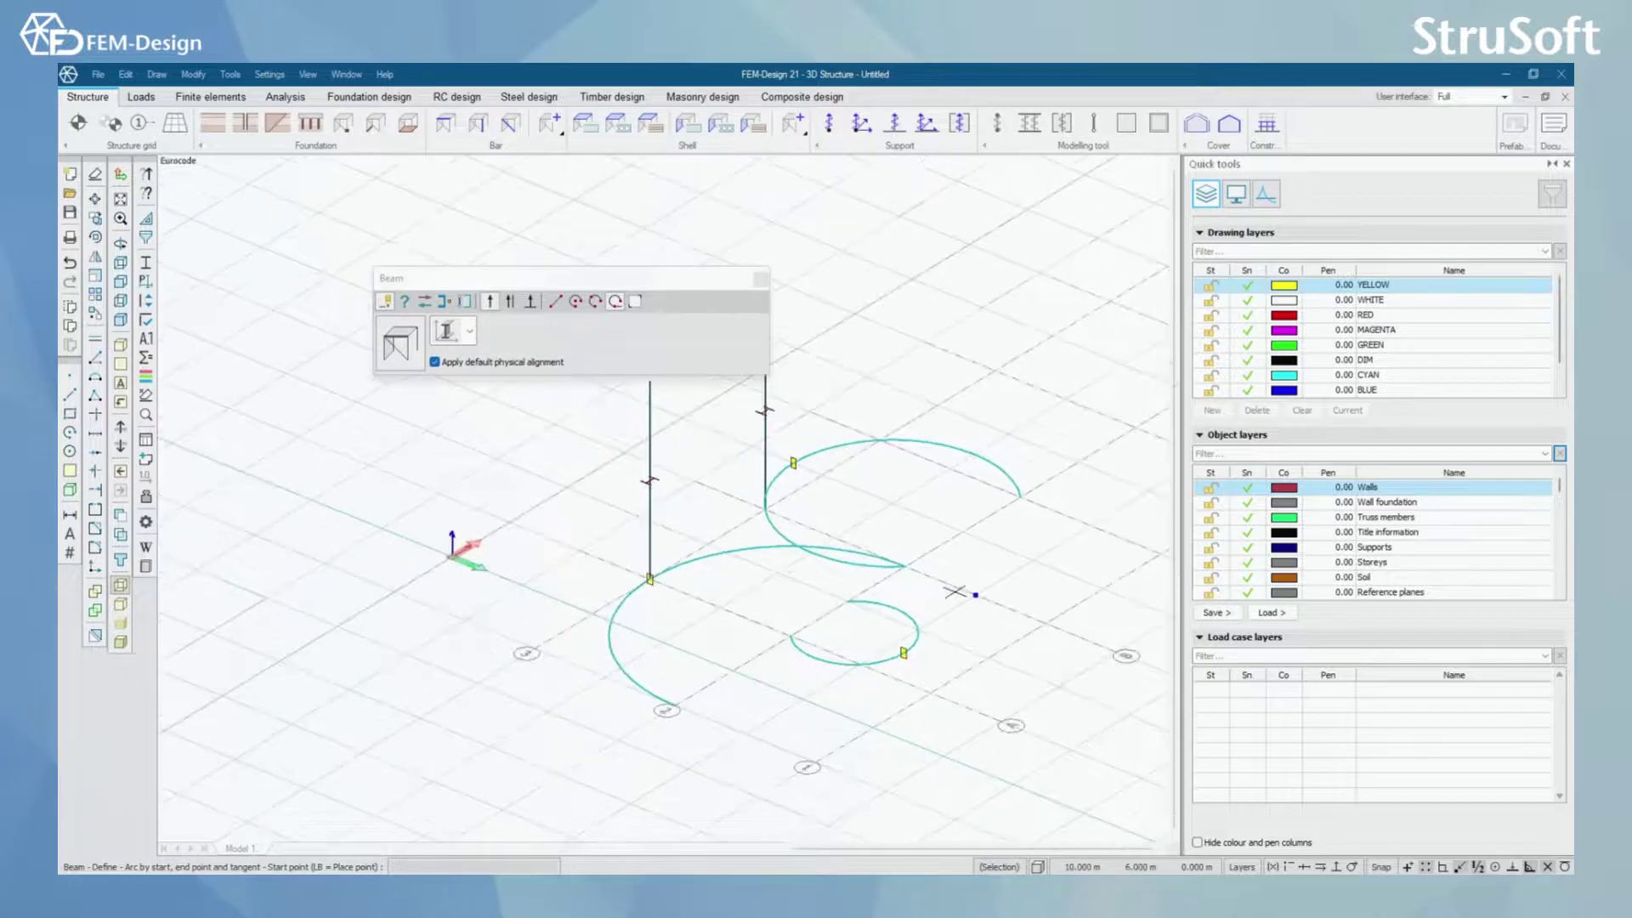
{"action": "key", "text": "ctrl+z"}
{"action": "key", "text": "ctrl+z"}
{"action": "key", "text": "ctrl+z"}
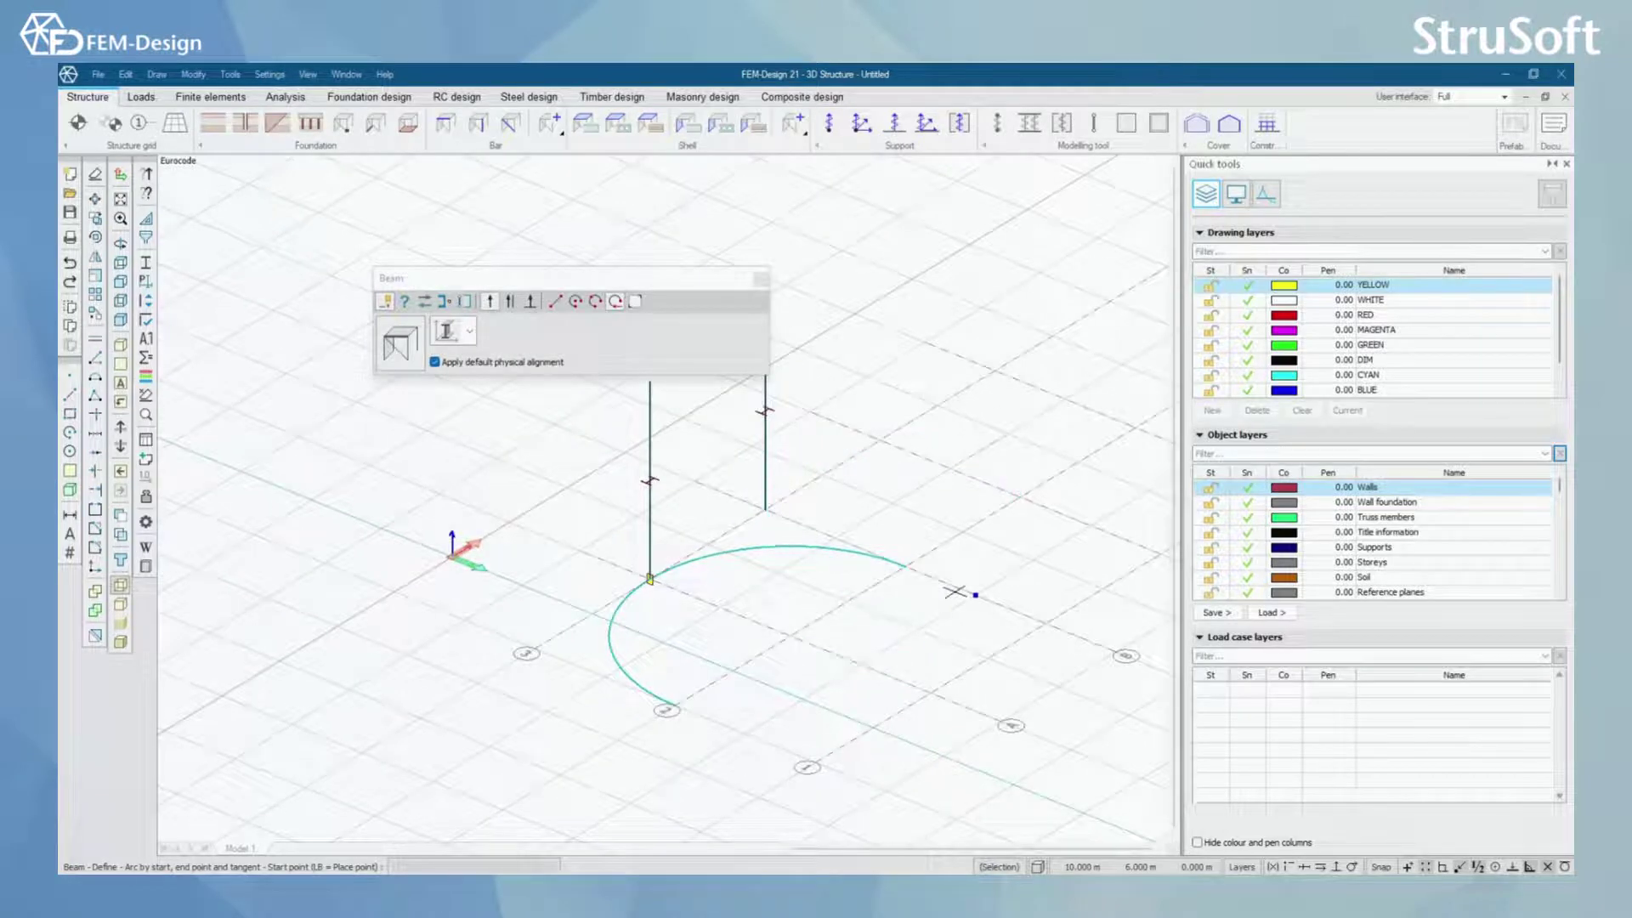
Check the Beam dialog's Analytical model page and return to Define.
{"action": "left_click", "coordinate": [465, 302]}
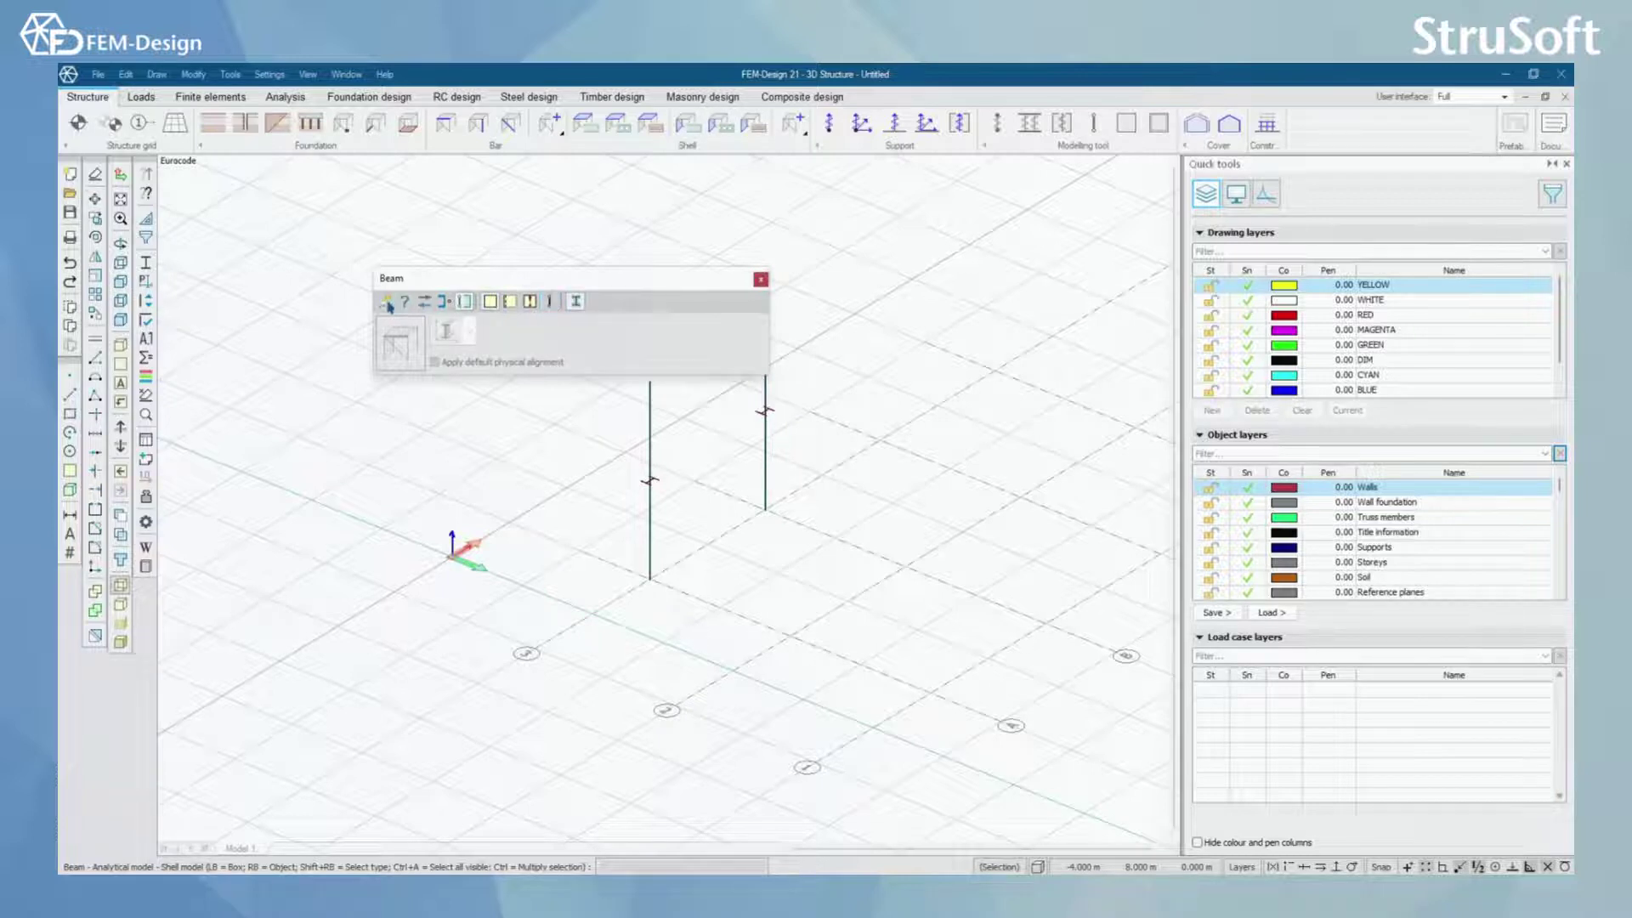
{"action": "left_click", "coordinate": [386, 302]}
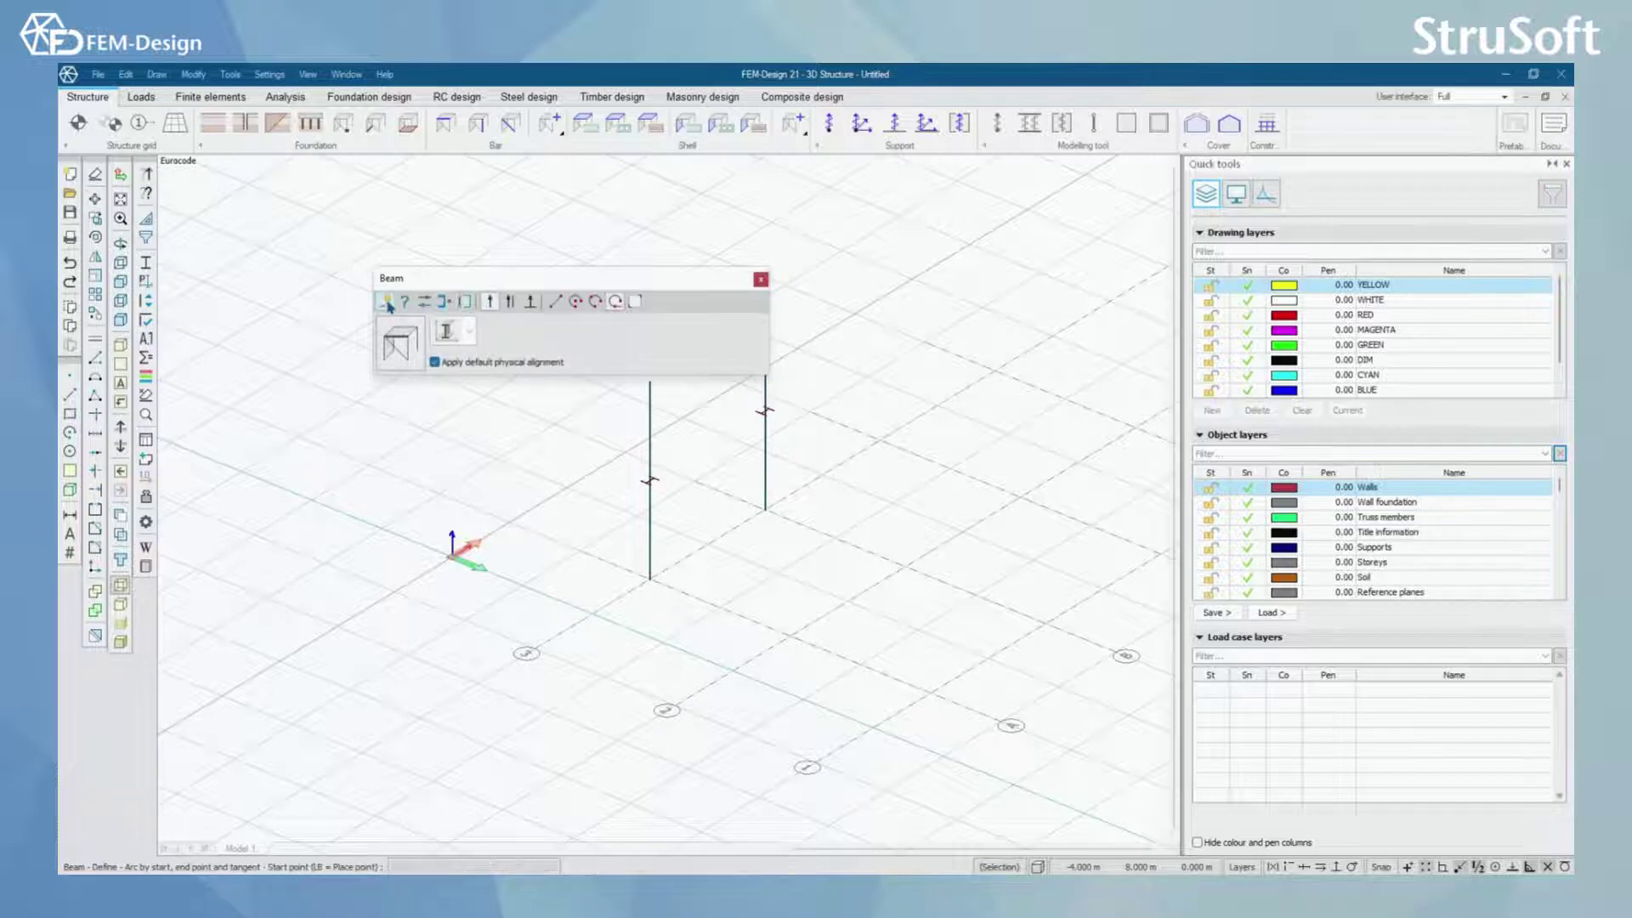
Close the Beam tool, start the Truss member tool, and move its dialog toward the centre.
{"action": "left_click", "coordinate": [761, 280]}
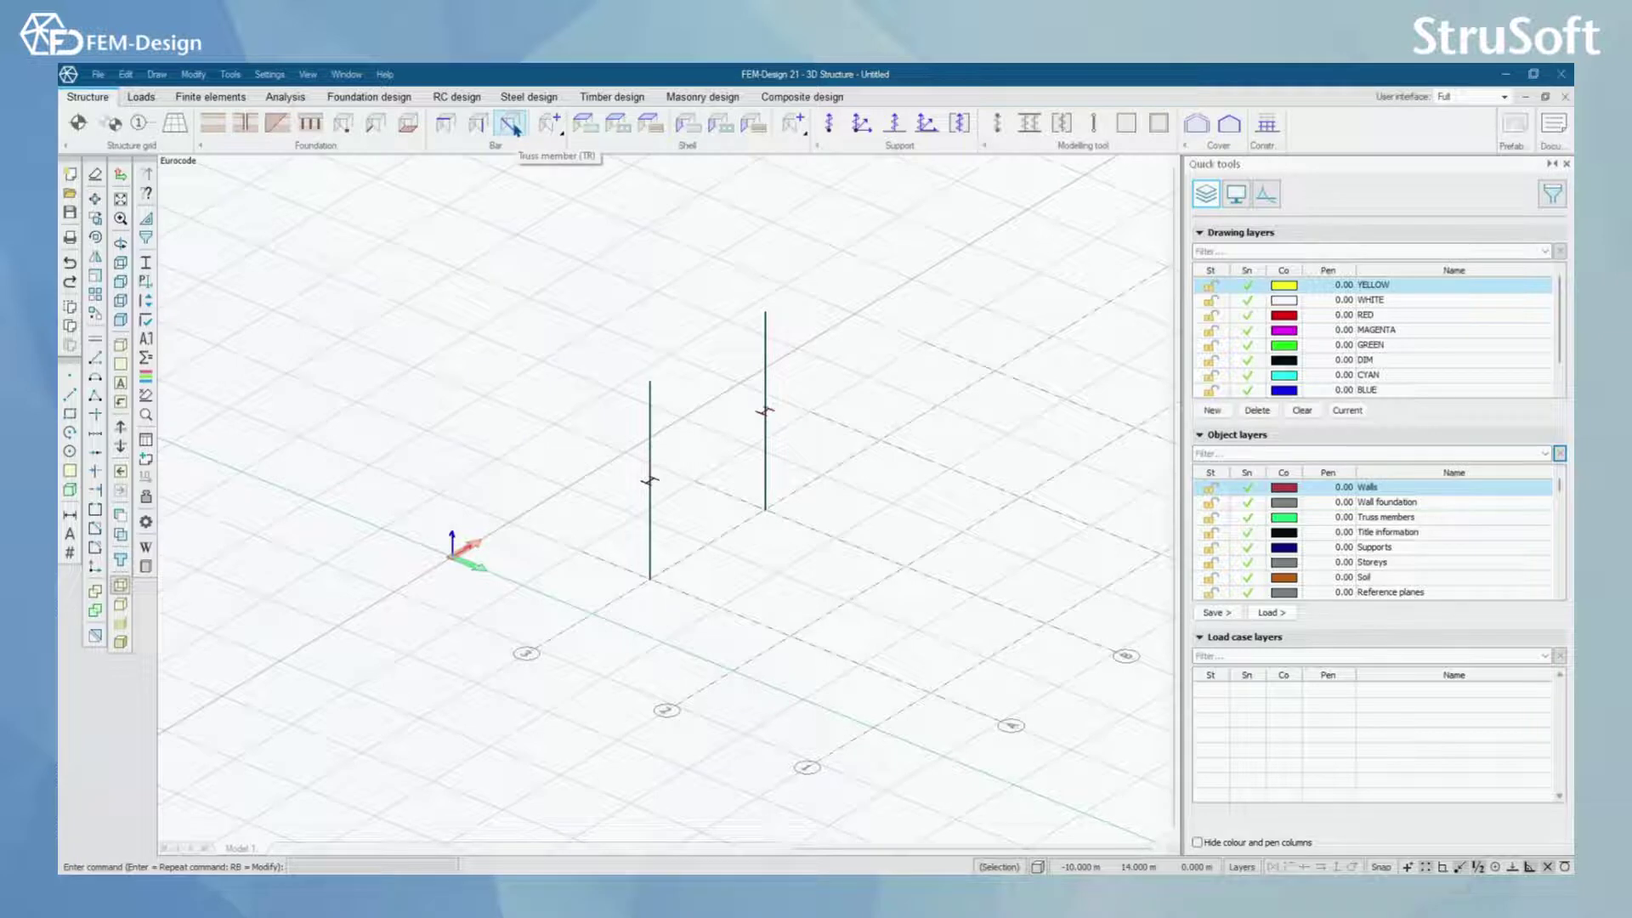
{"action": "type", "text": "55"}
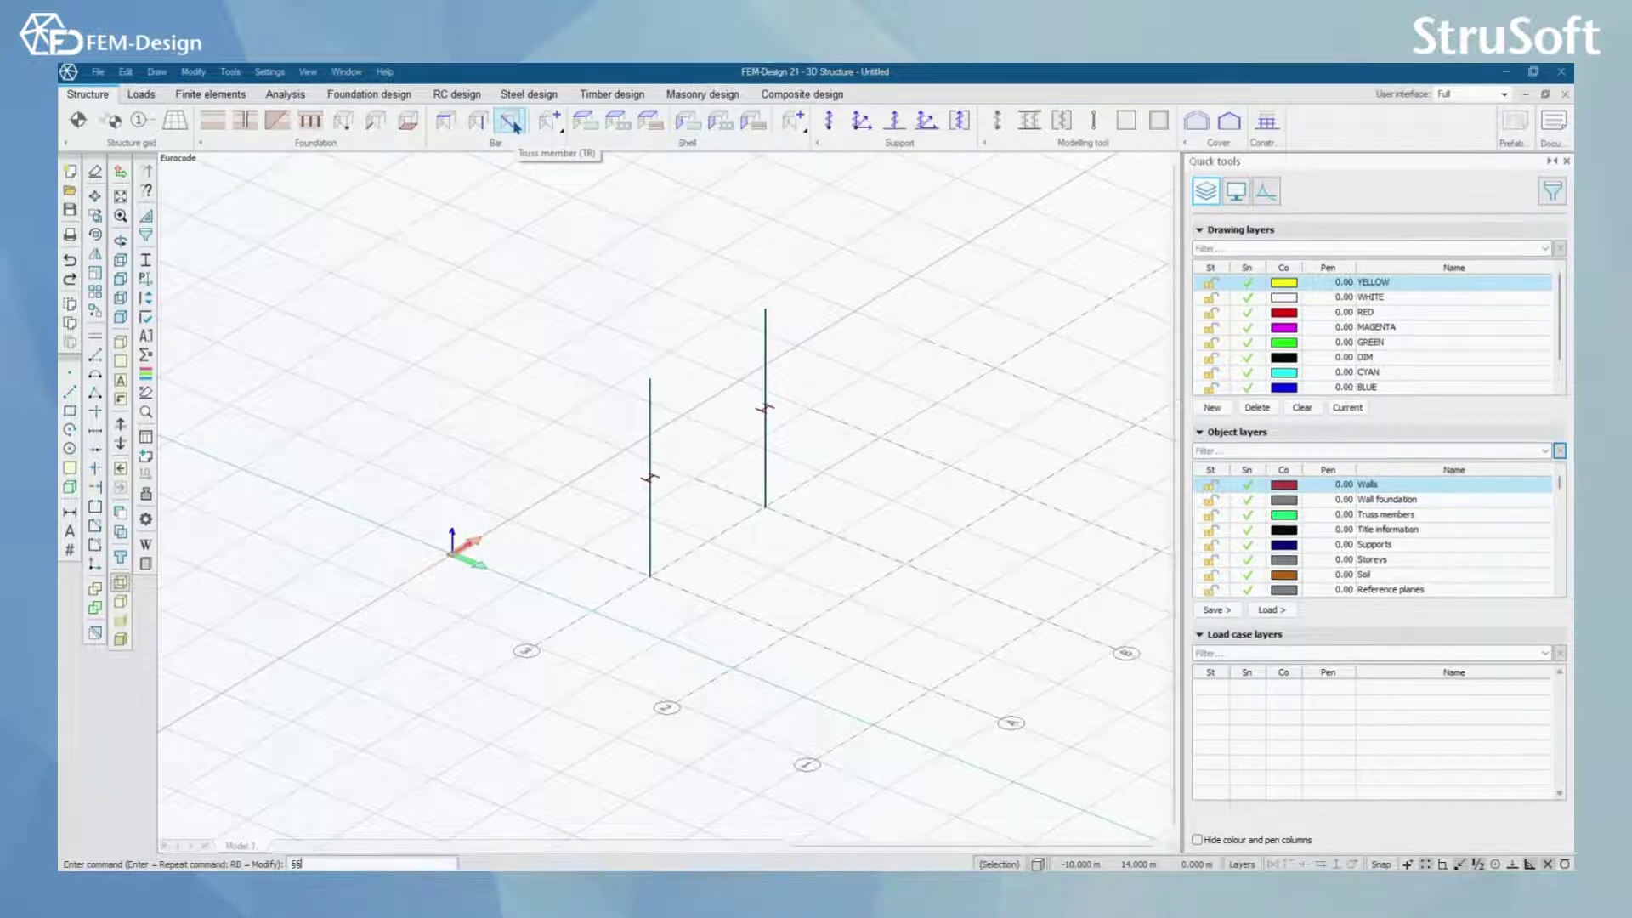
{"action": "left_click", "coordinate": [513, 124]}
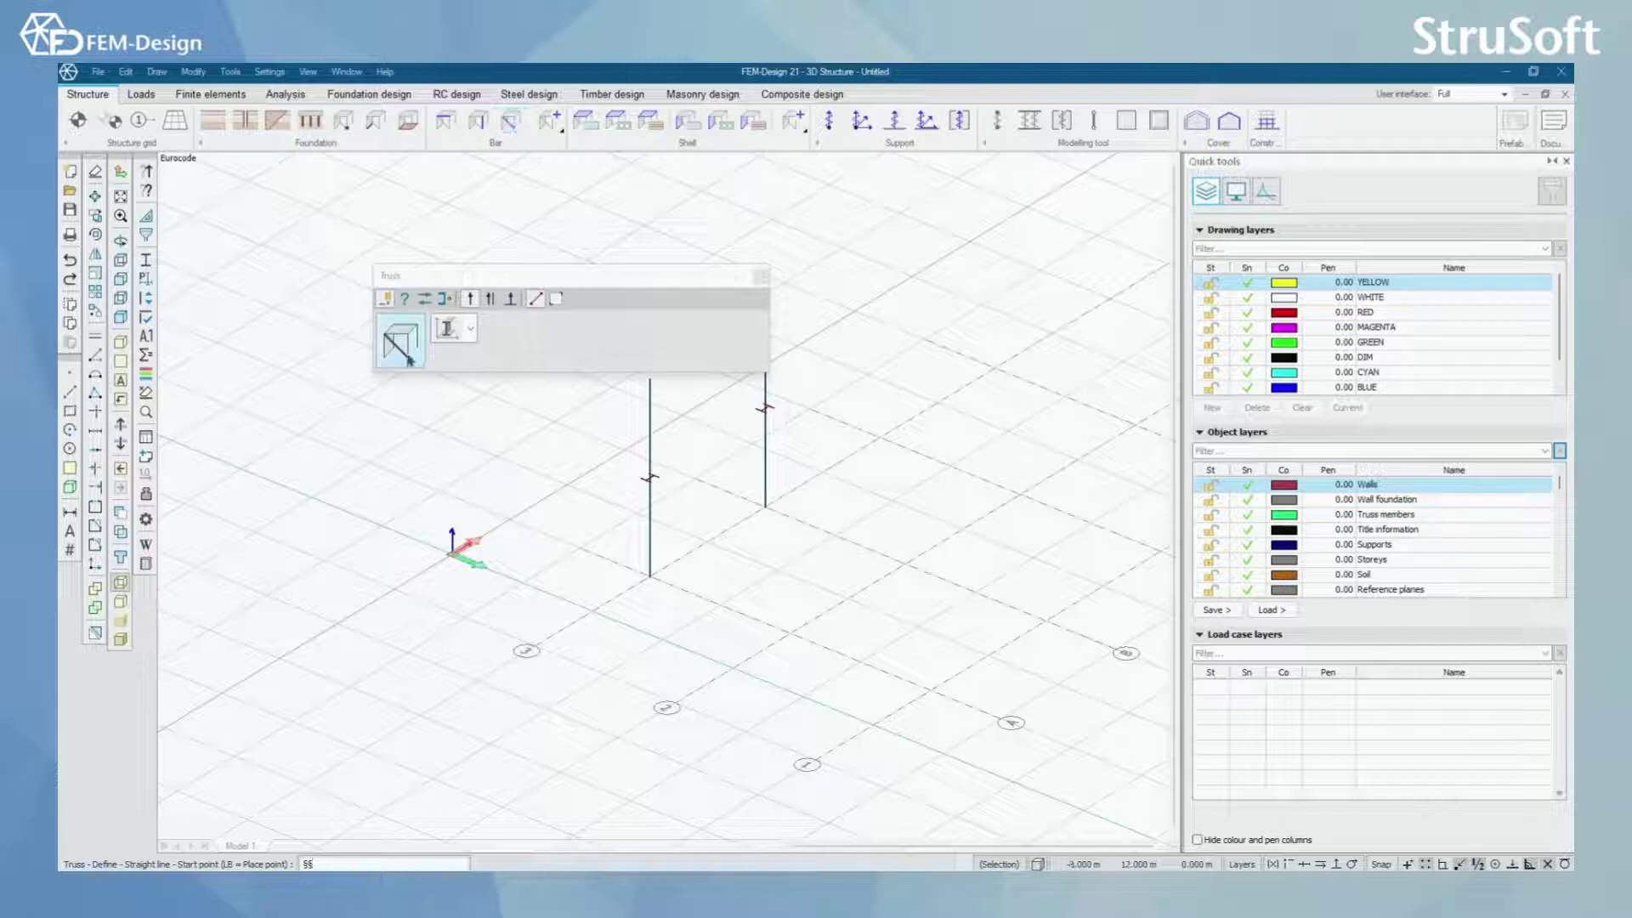
{"action": "left_click_drag", "start_coordinate": [493, 285], "coordinate": [786, 412]}
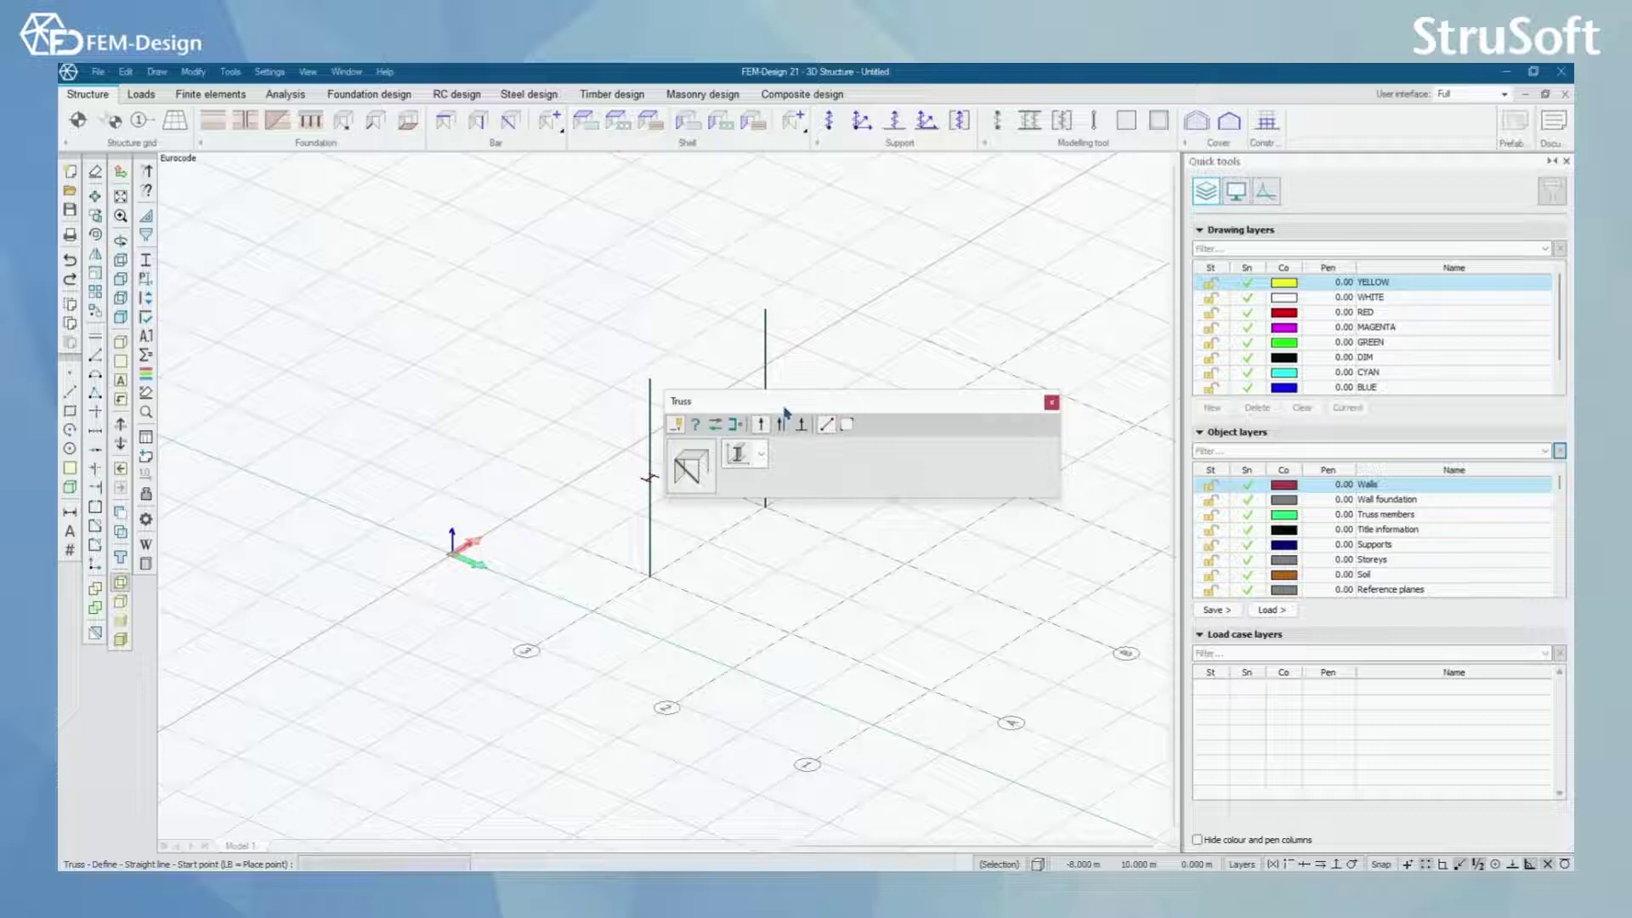
{"action": "left_click_drag", "start_coordinate": [786, 412], "coordinate": [814, 416]}
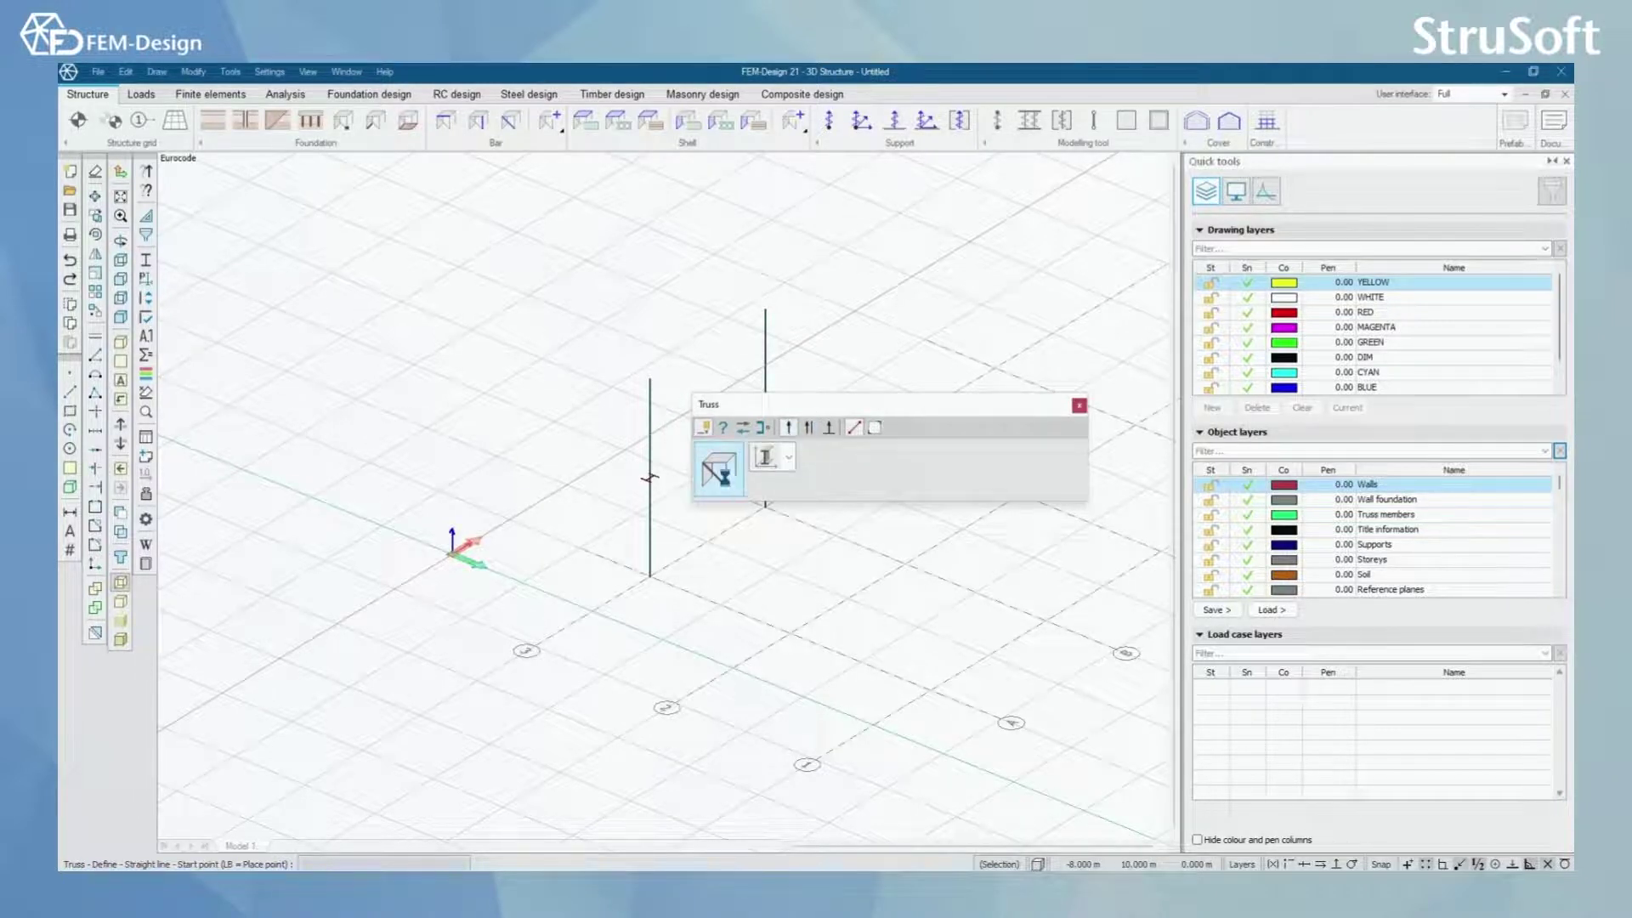
Open the default truss properties on the General tab and move the dialog aside.
{"action": "left_click", "coordinate": [727, 480]}
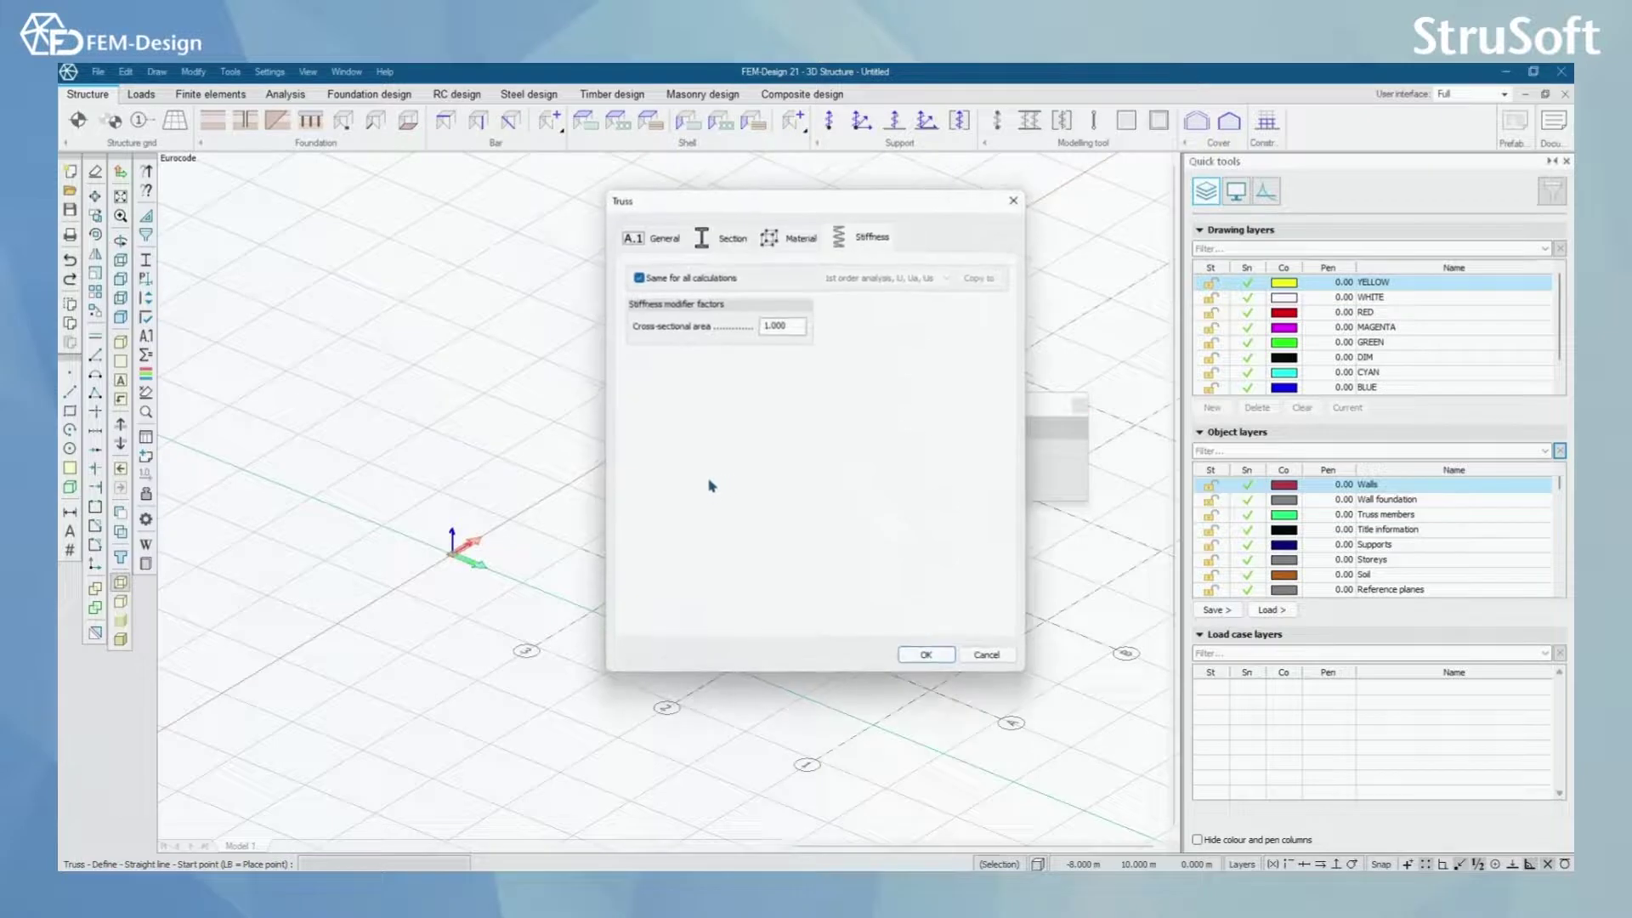
{"action": "left_click", "coordinate": [663, 242]}
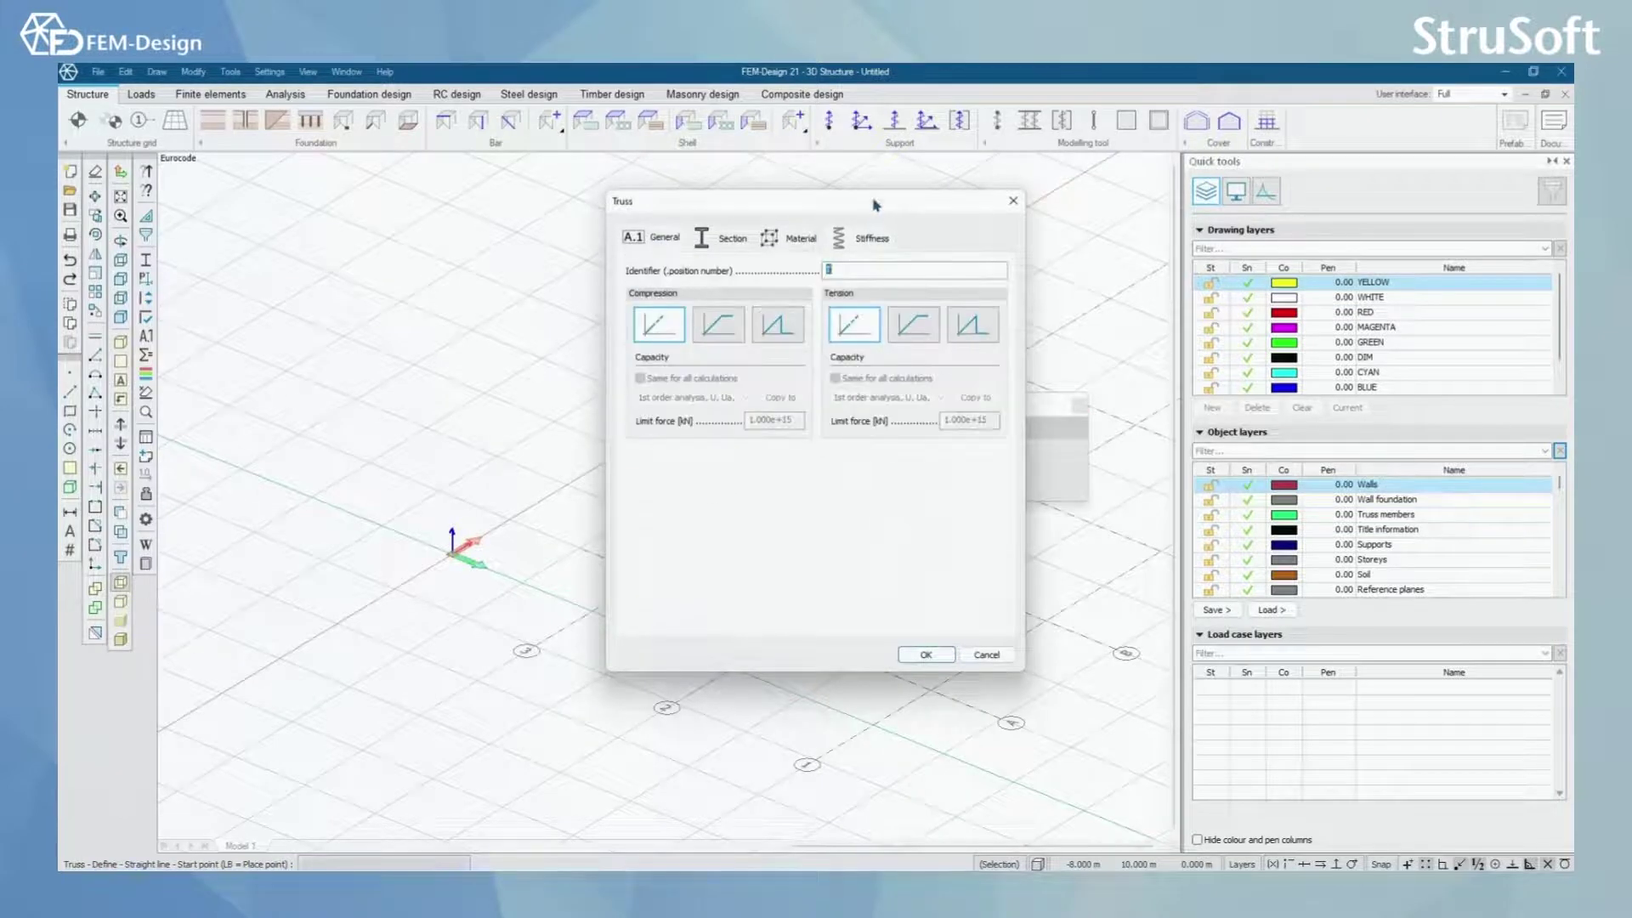
{"action": "left_click_drag", "start_coordinate": [876, 204], "coordinate": [521, 219]}
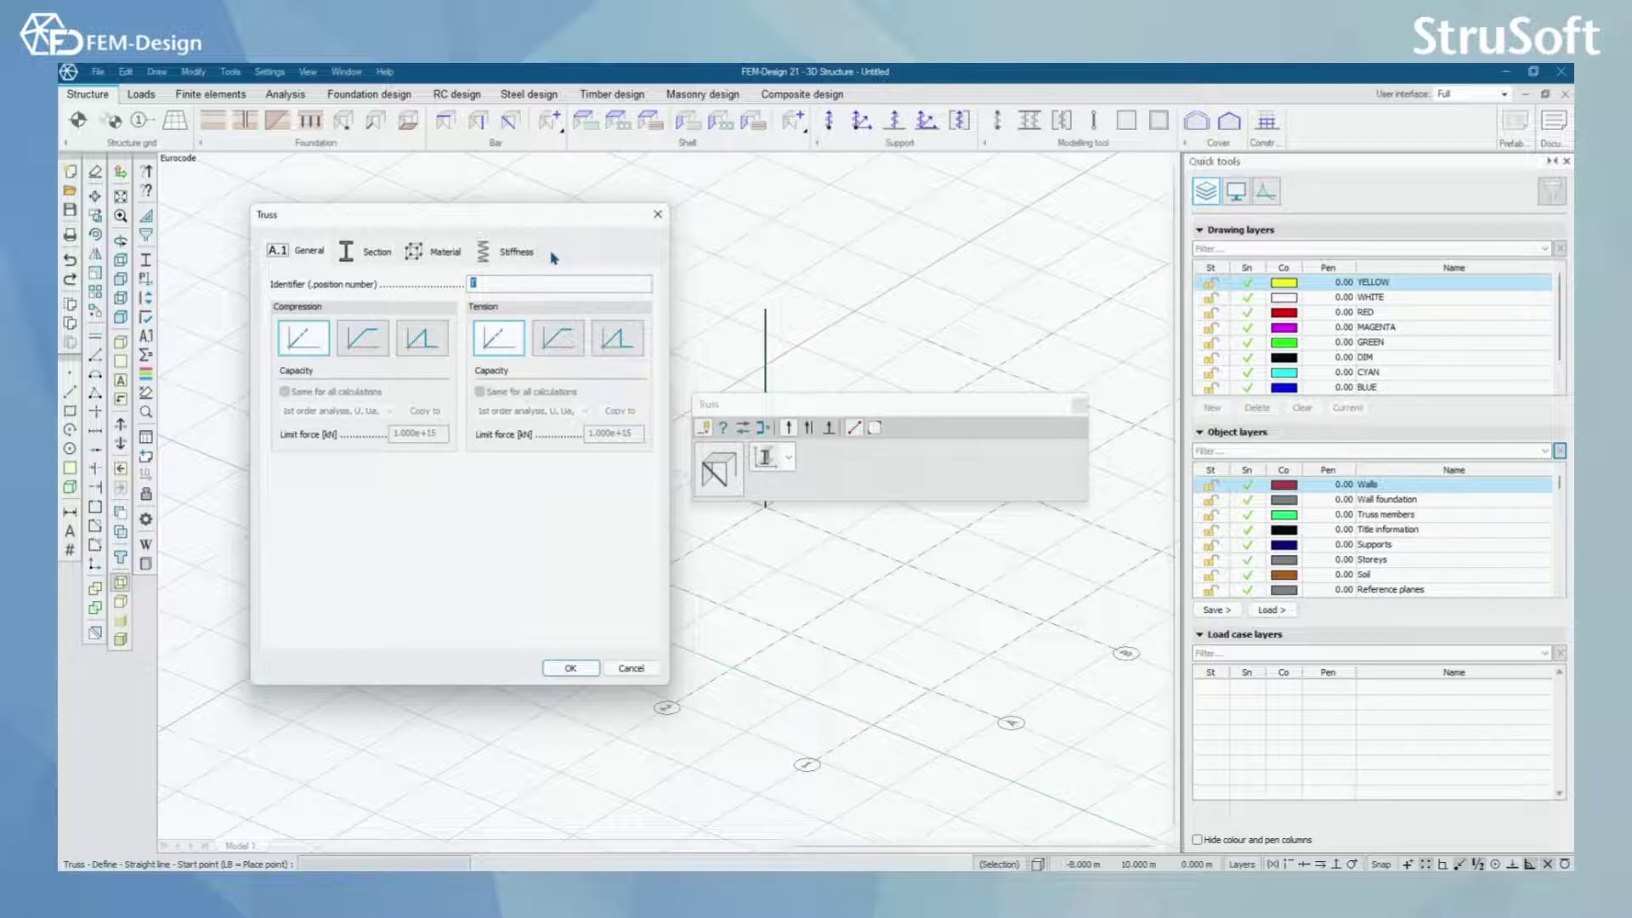
{"action": "left_click_drag", "start_coordinate": [569, 230], "coordinate": [562, 203]}
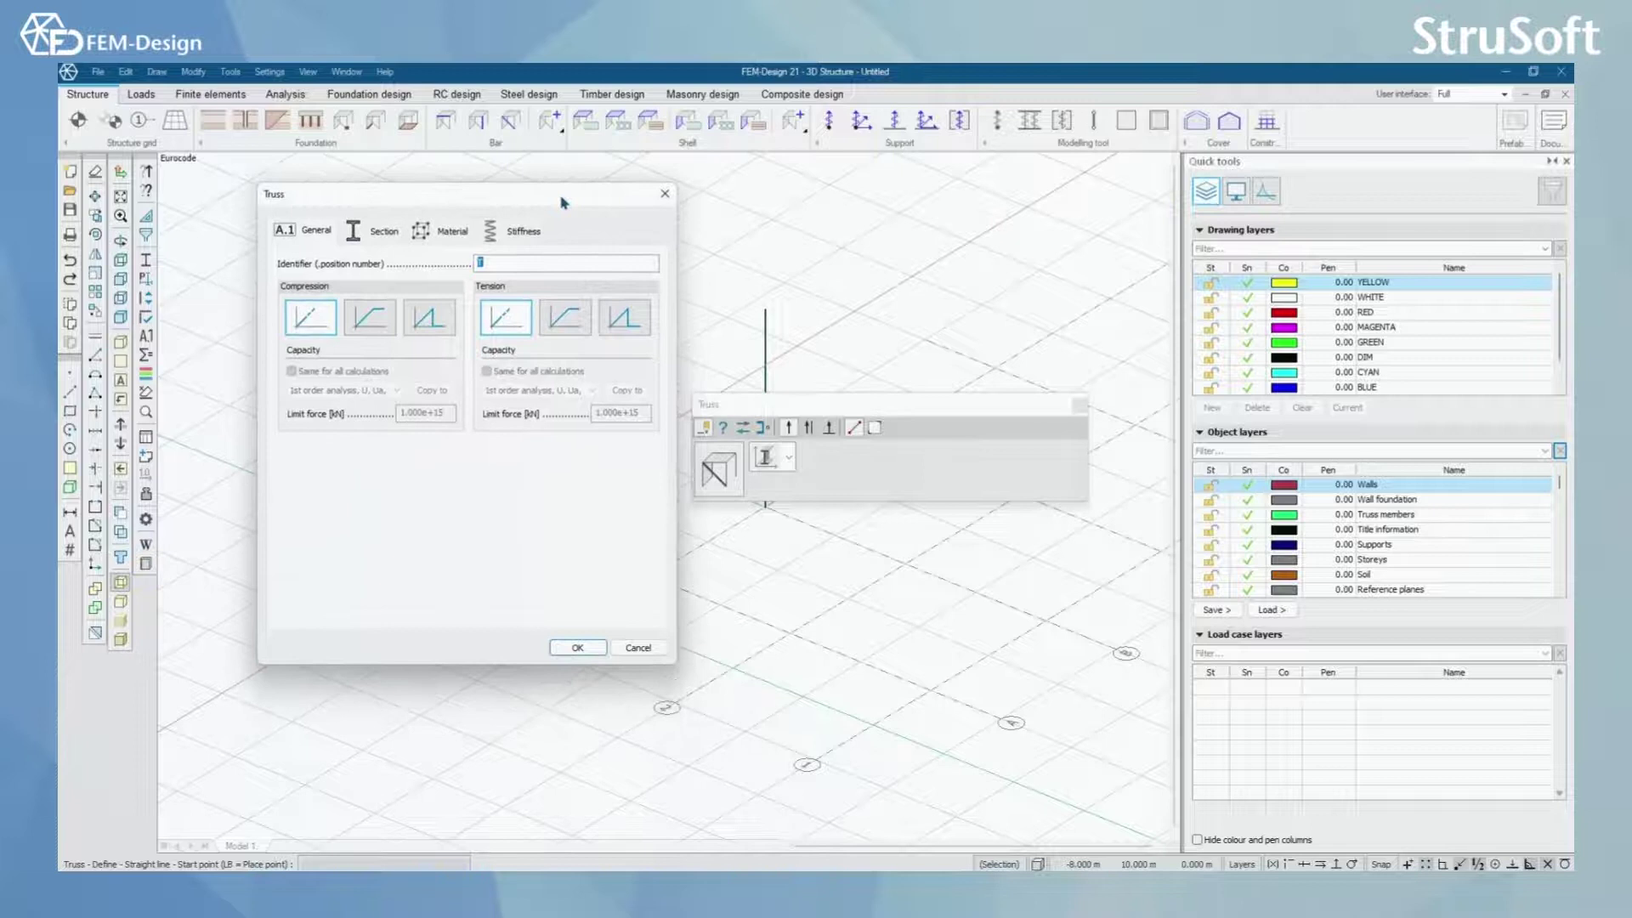
Review the default truss section, material and stiffness modifier factors, selecting the area factor value.
{"action": "left_click", "coordinate": [381, 235]}
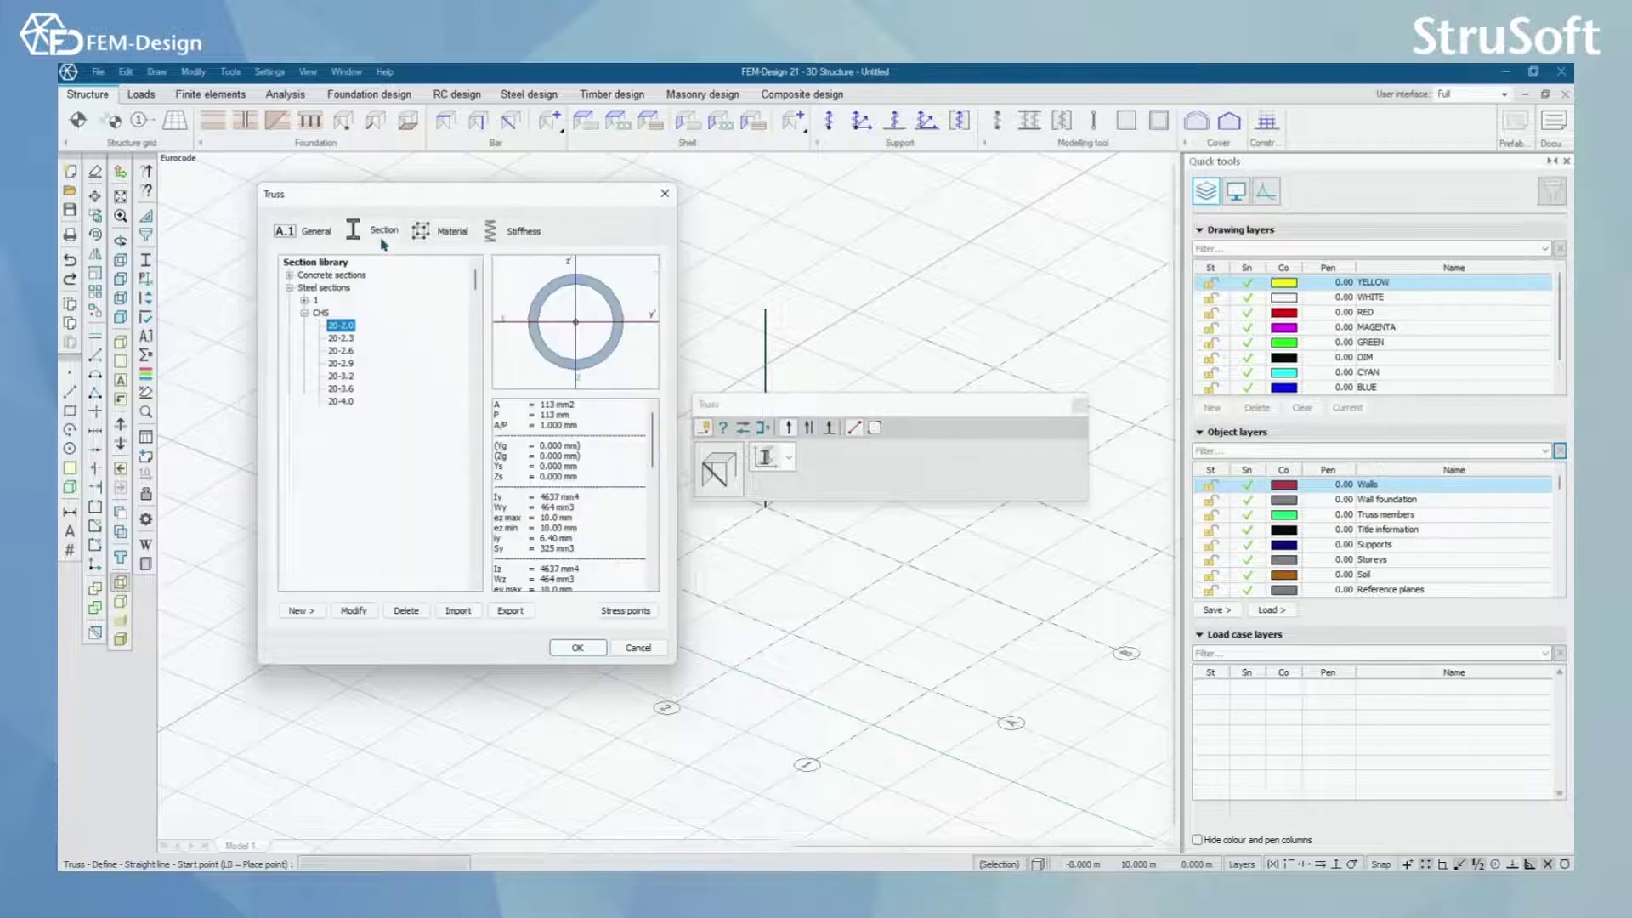
{"action": "left_click", "coordinate": [290, 288]}
{"action": "left_click", "coordinate": [442, 230]}
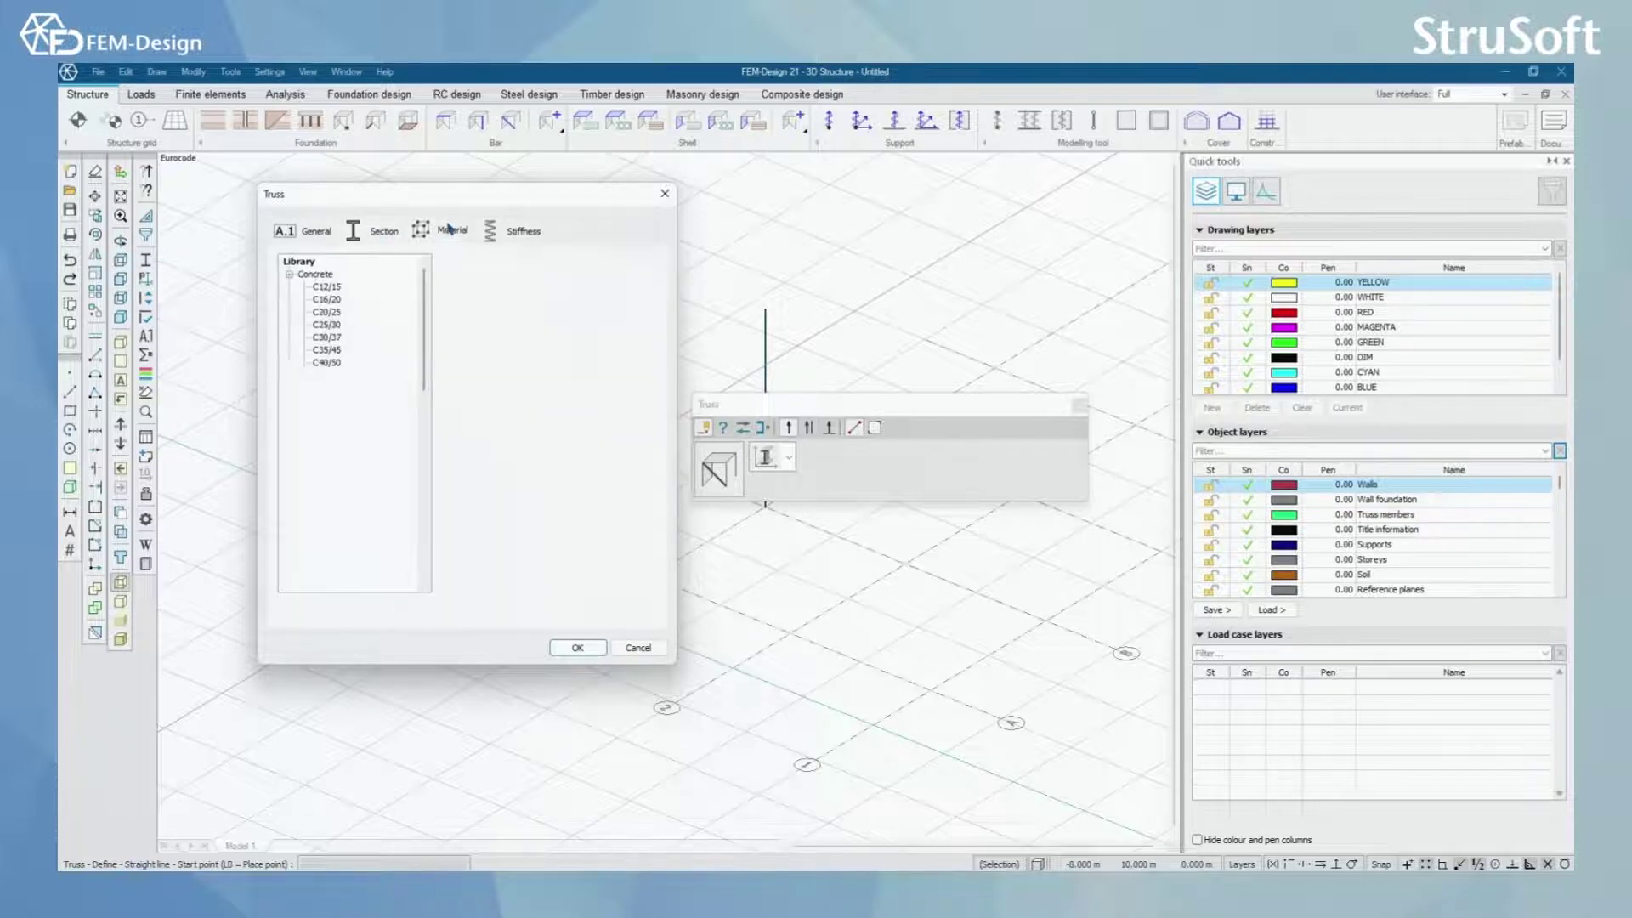
{"action": "left_click", "coordinate": [516, 231]}
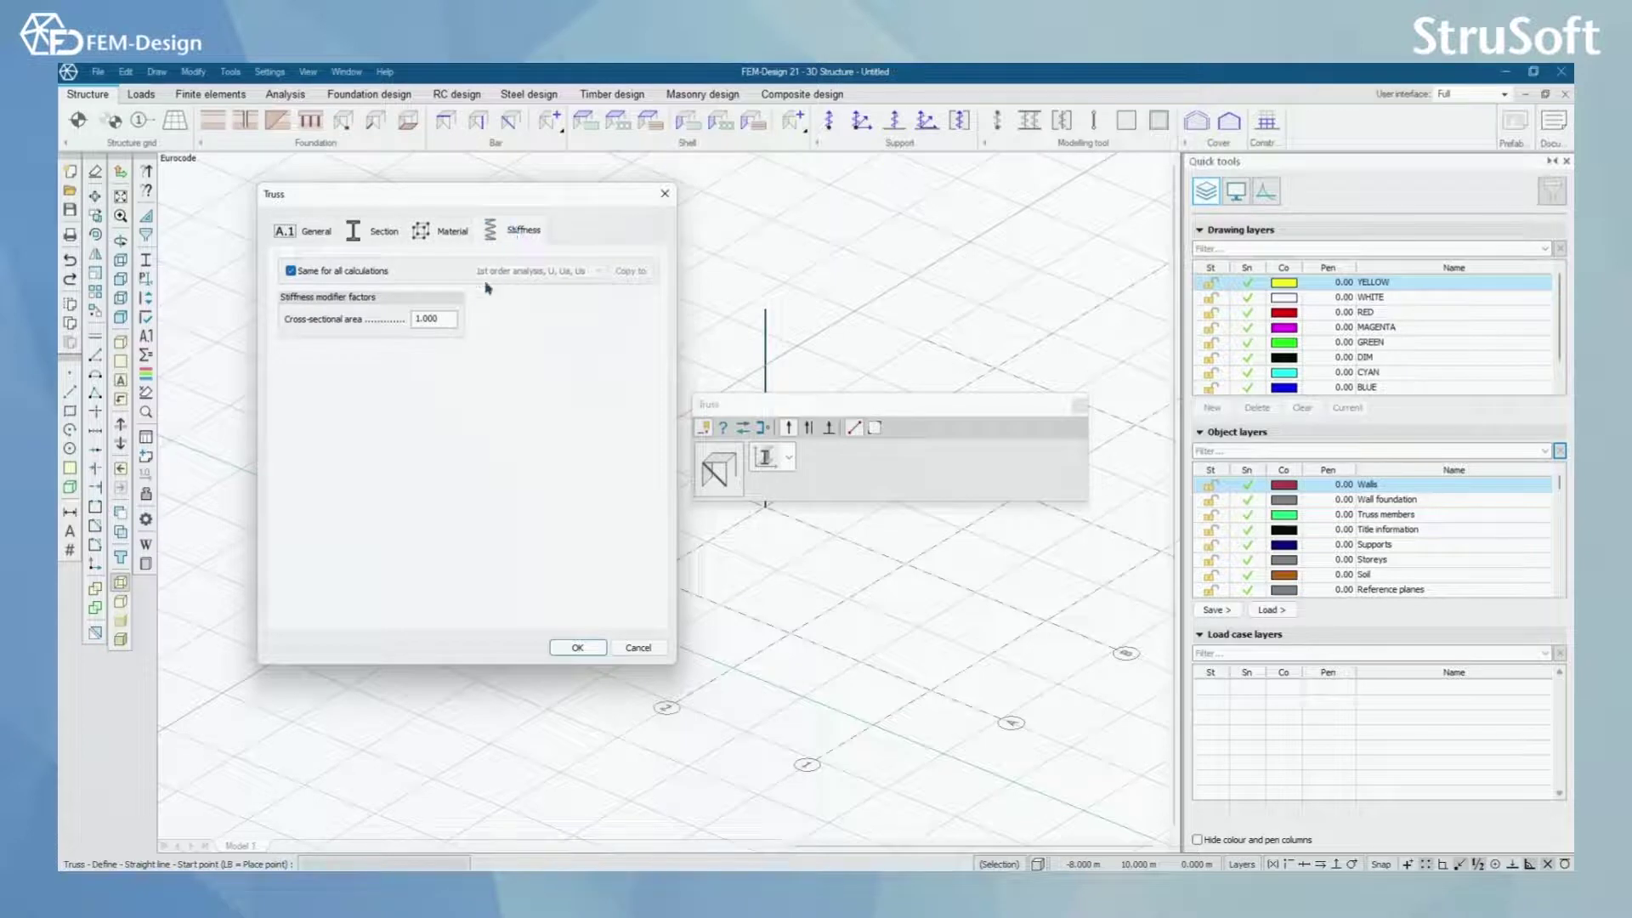
{"action": "double_click", "coordinate": [453, 321]}
Try plastic and brittle compression and tension behaviour, leaving both elastic.
{"action": "left_click", "coordinate": [316, 232]}
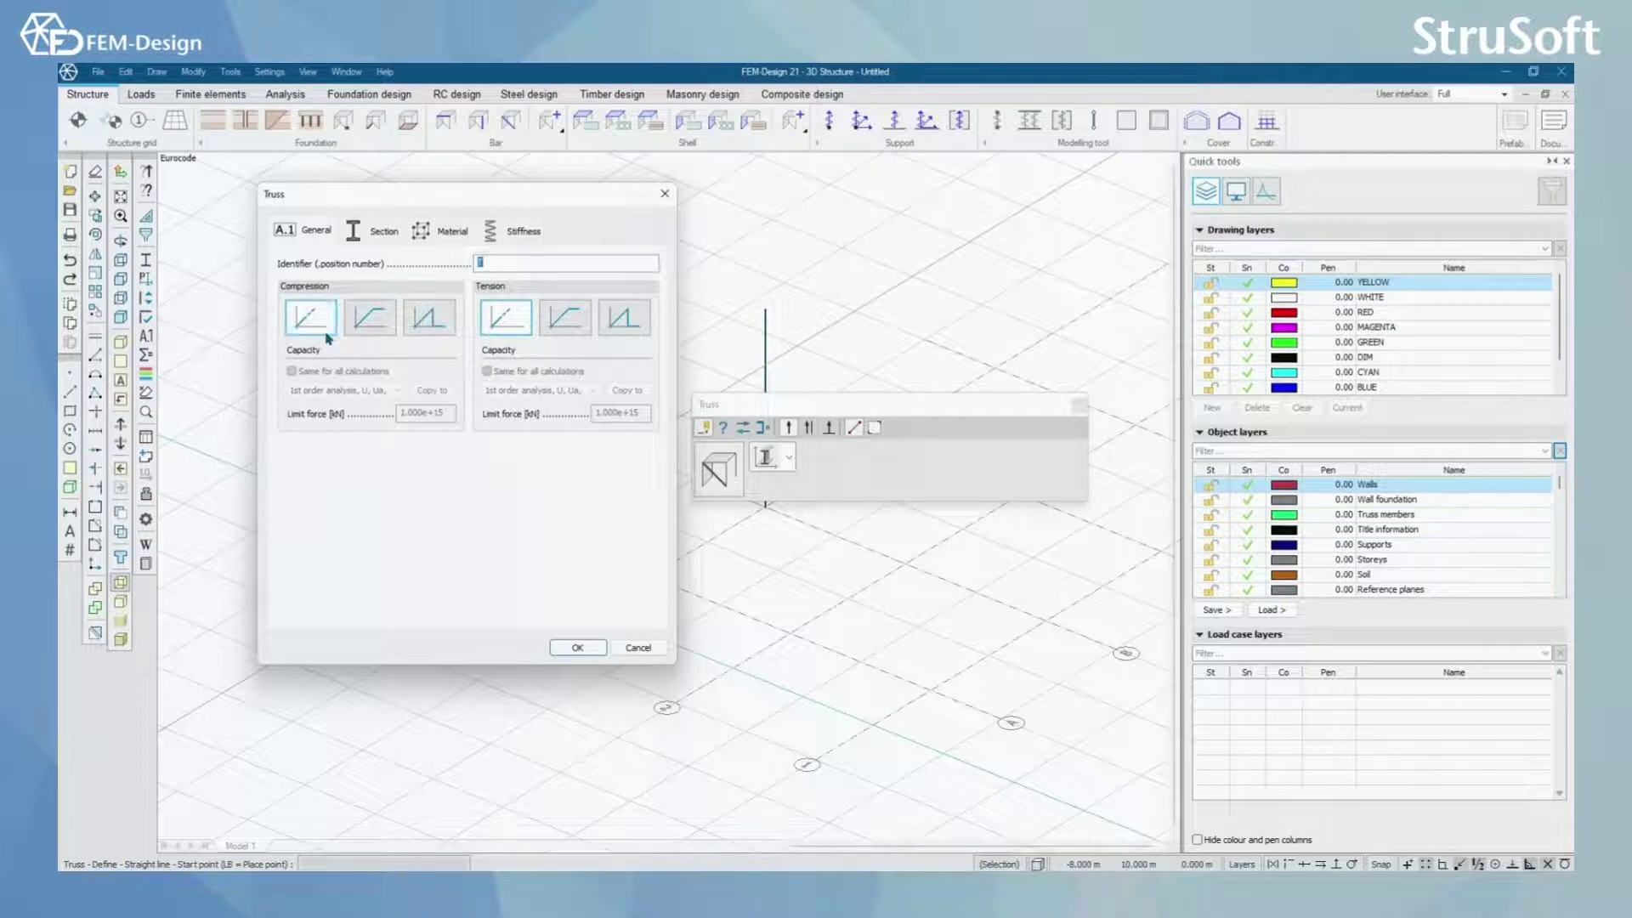
{"action": "left_click", "coordinate": [370, 319]}
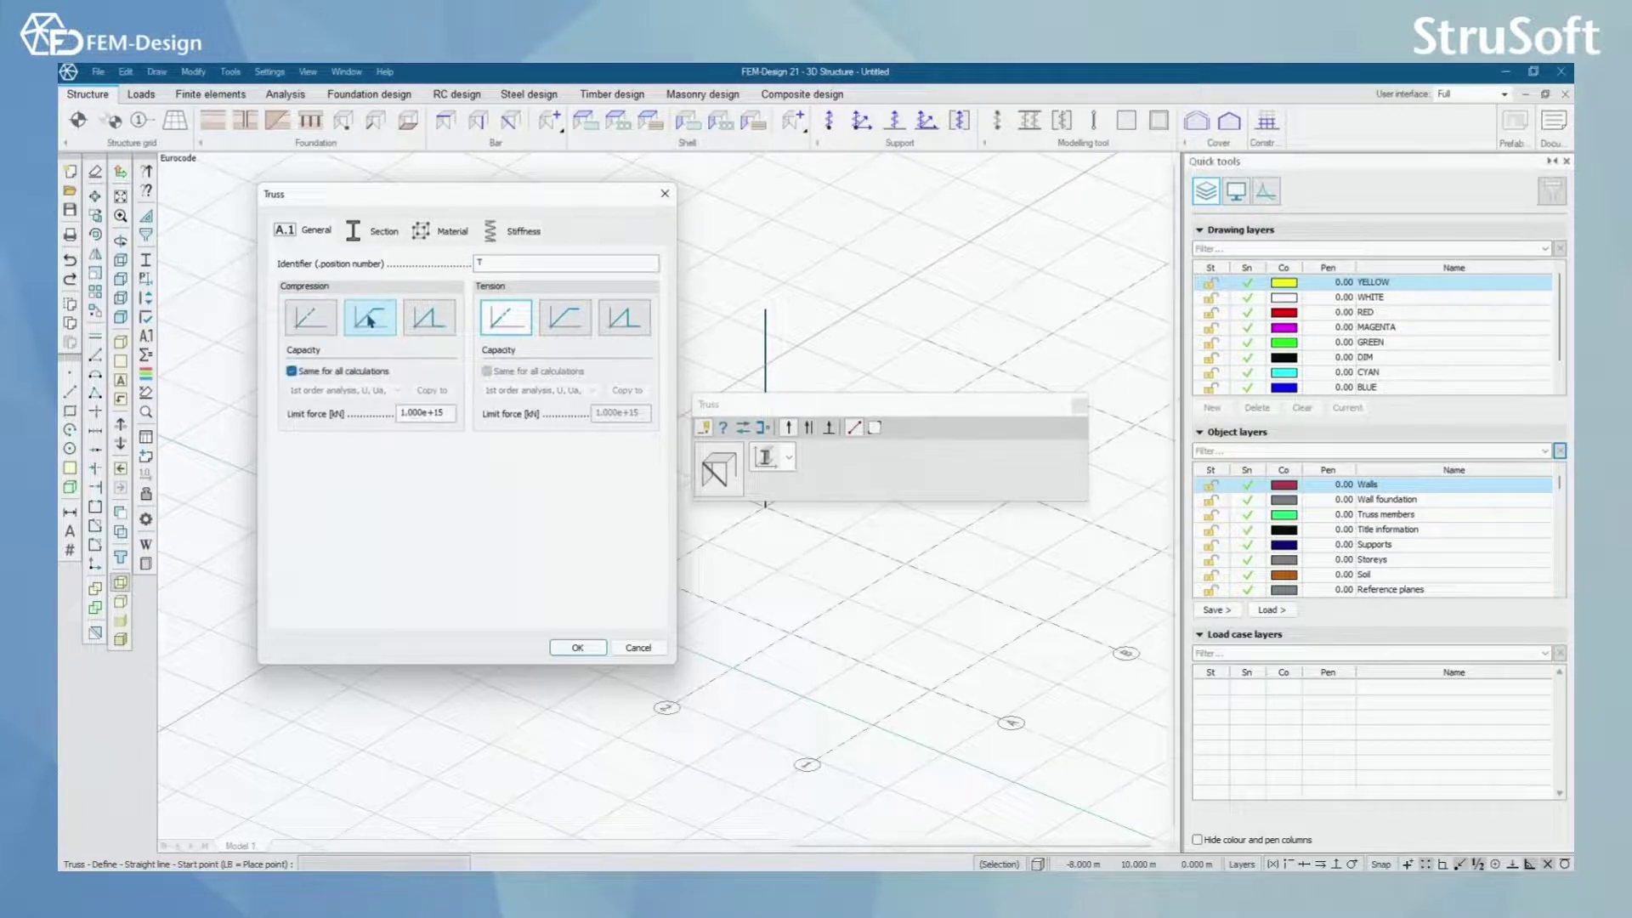
{"action": "double_click", "coordinate": [449, 411]}
{"action": "left_click", "coordinate": [430, 319]}
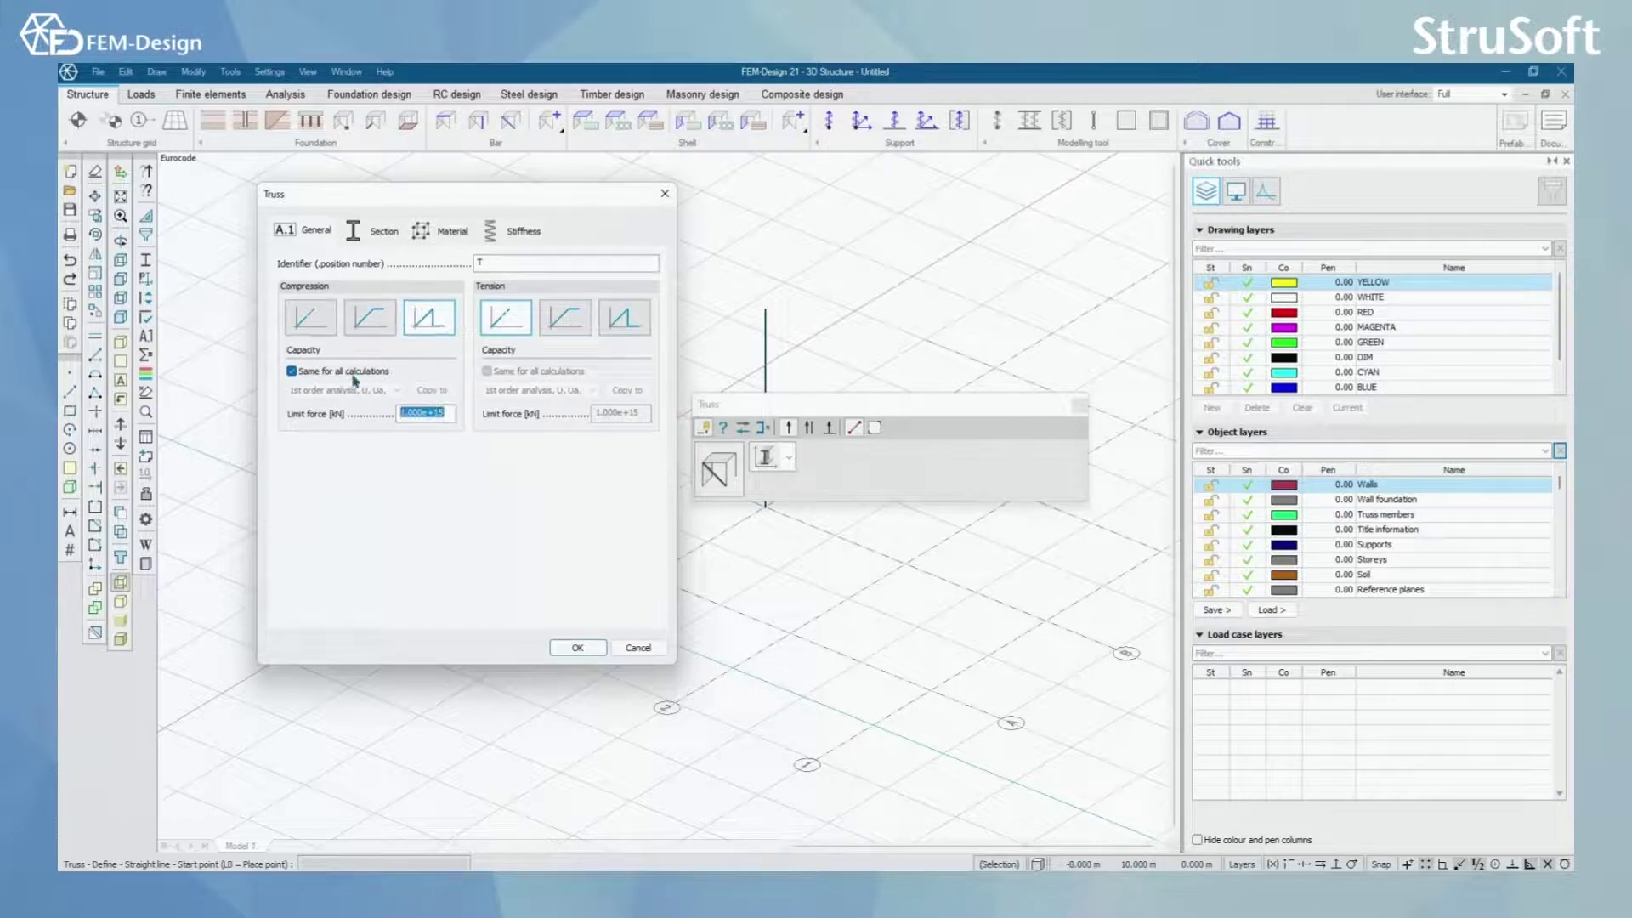
{"action": "left_click", "coordinate": [309, 318]}
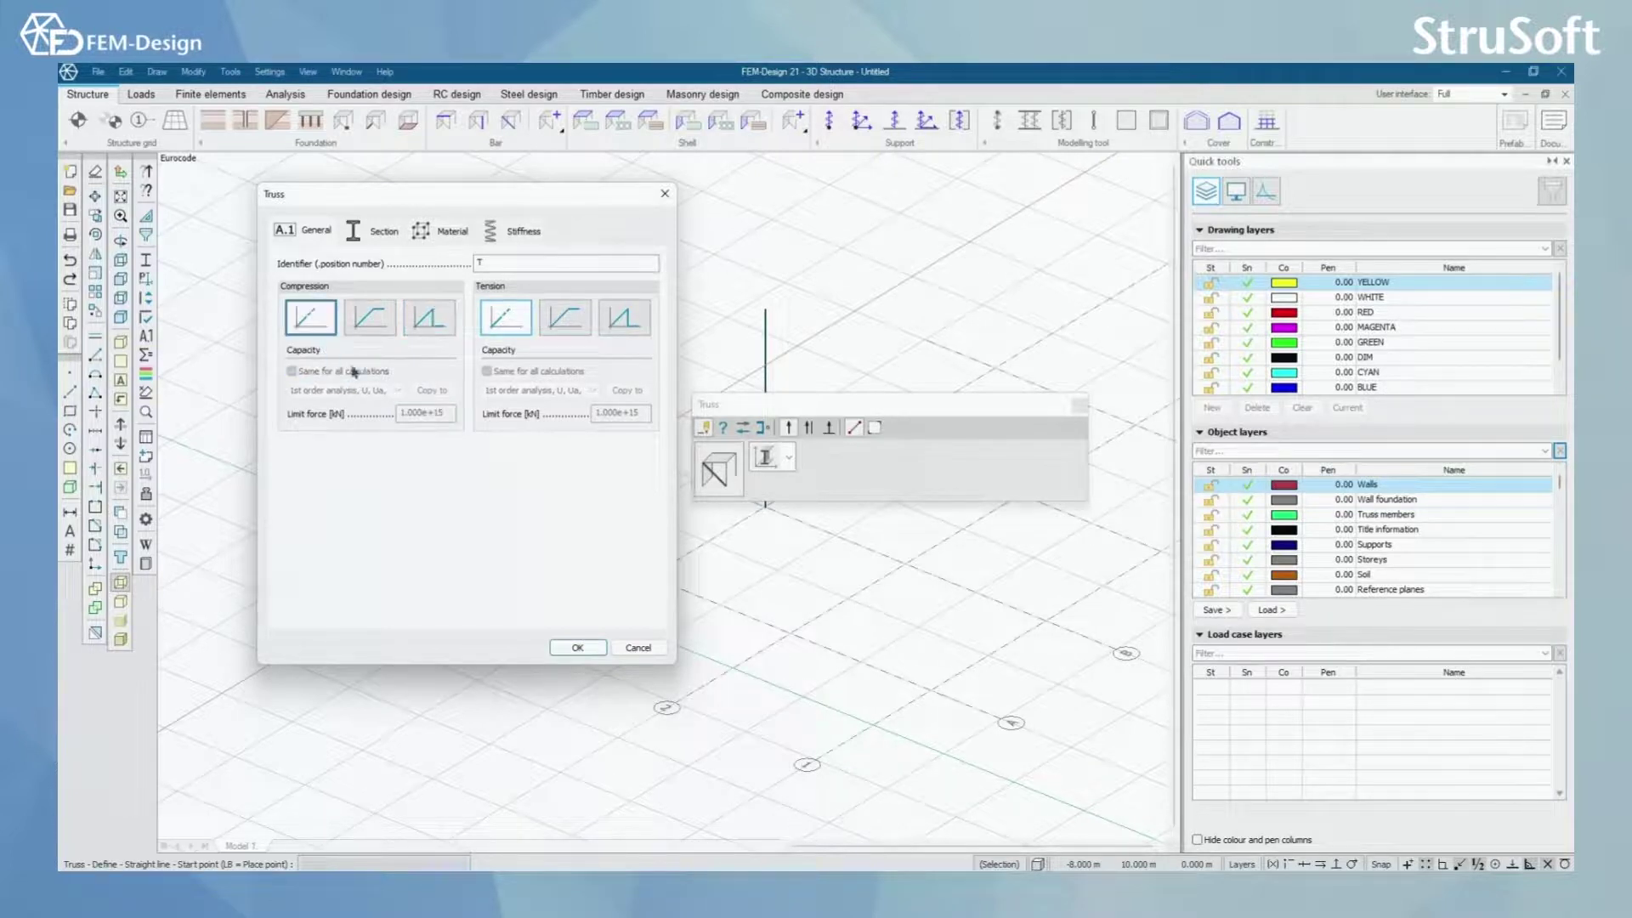
{"action": "left_click", "coordinate": [562, 330]}
{"action": "left_click", "coordinate": [617, 328]}
{"action": "left_click", "coordinate": [491, 326]}
{"action": "left_click", "coordinate": [492, 326]}
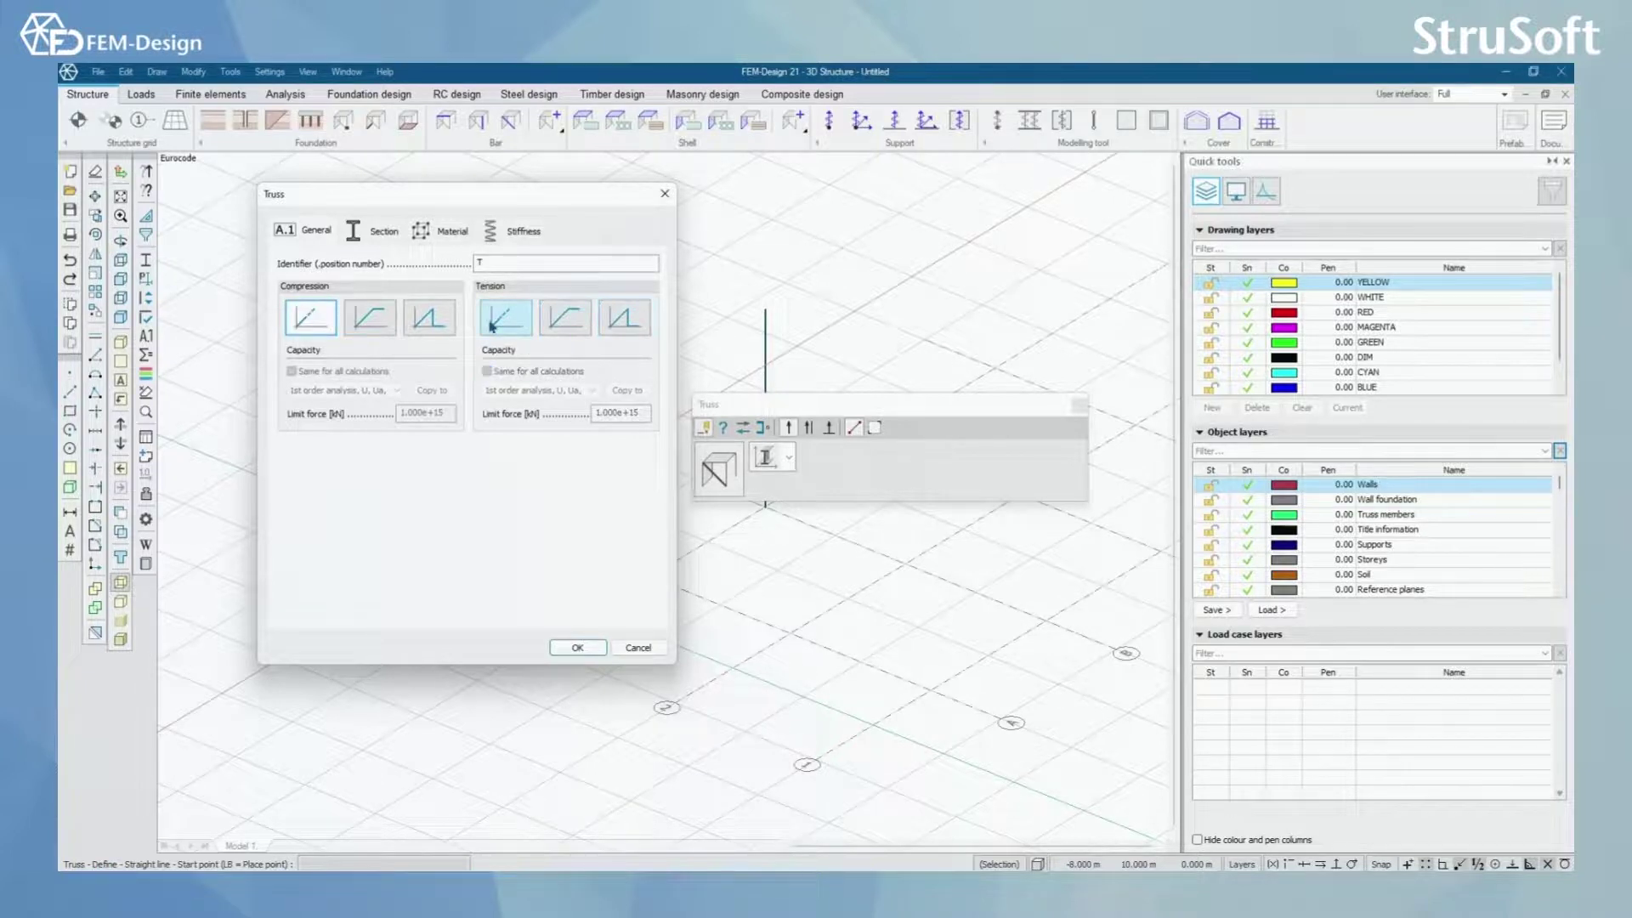
Set steel CHS 20-2.6 as the default truss section and confirm the properties.
{"action": "left_click", "coordinate": [580, 646]}
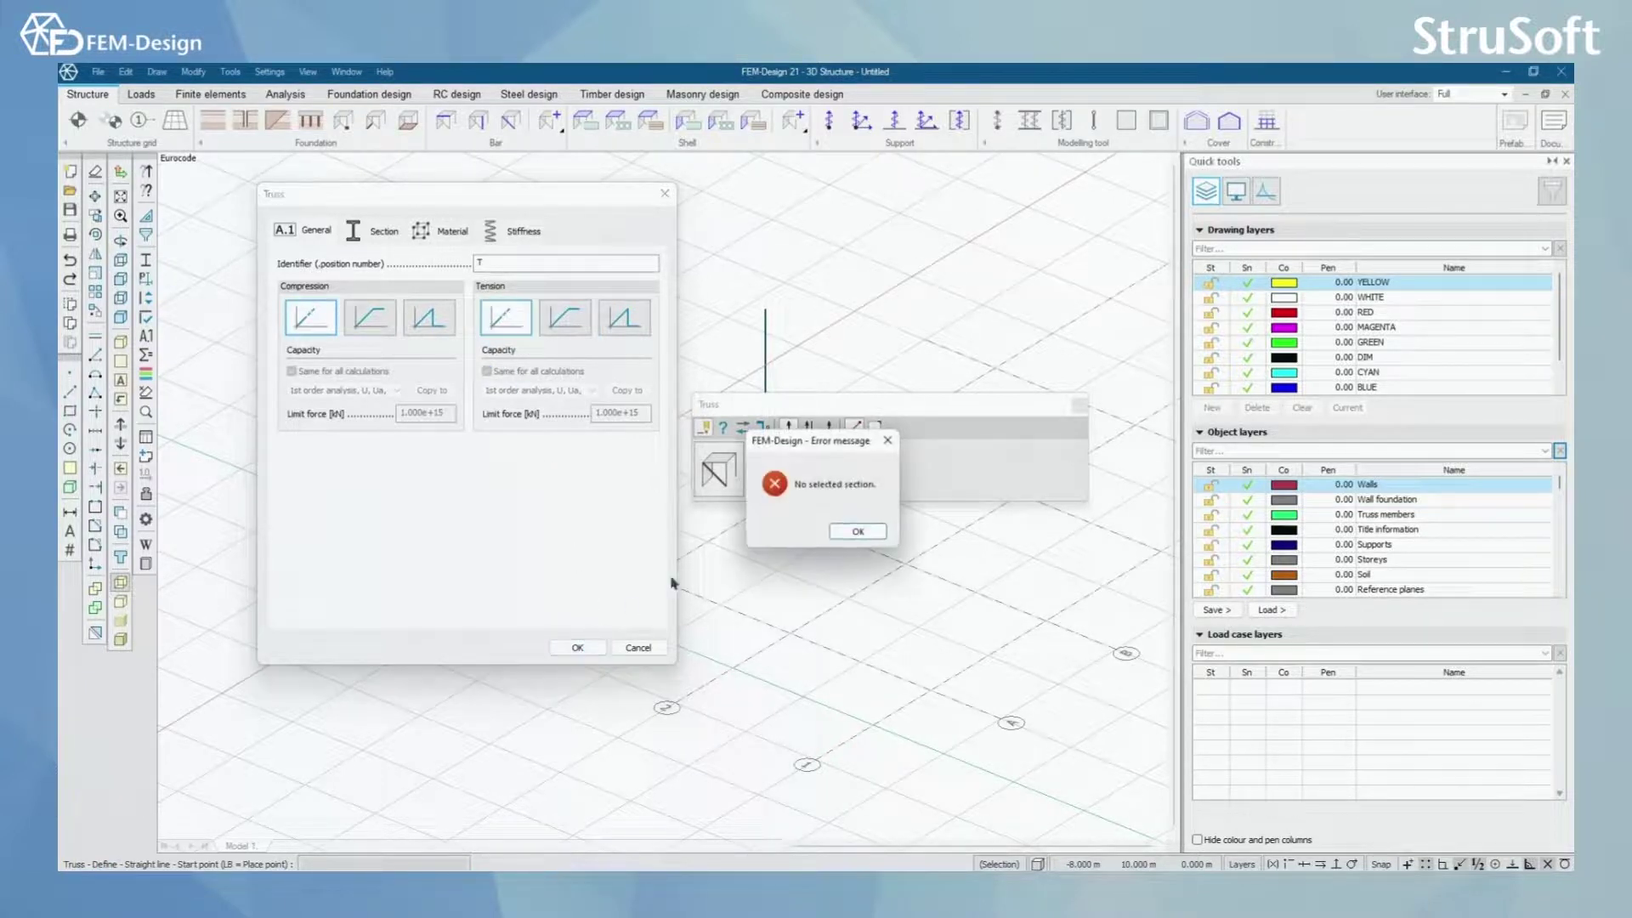
{"action": "left_click", "coordinate": [845, 535]}
{"action": "left_click", "coordinate": [381, 233]}
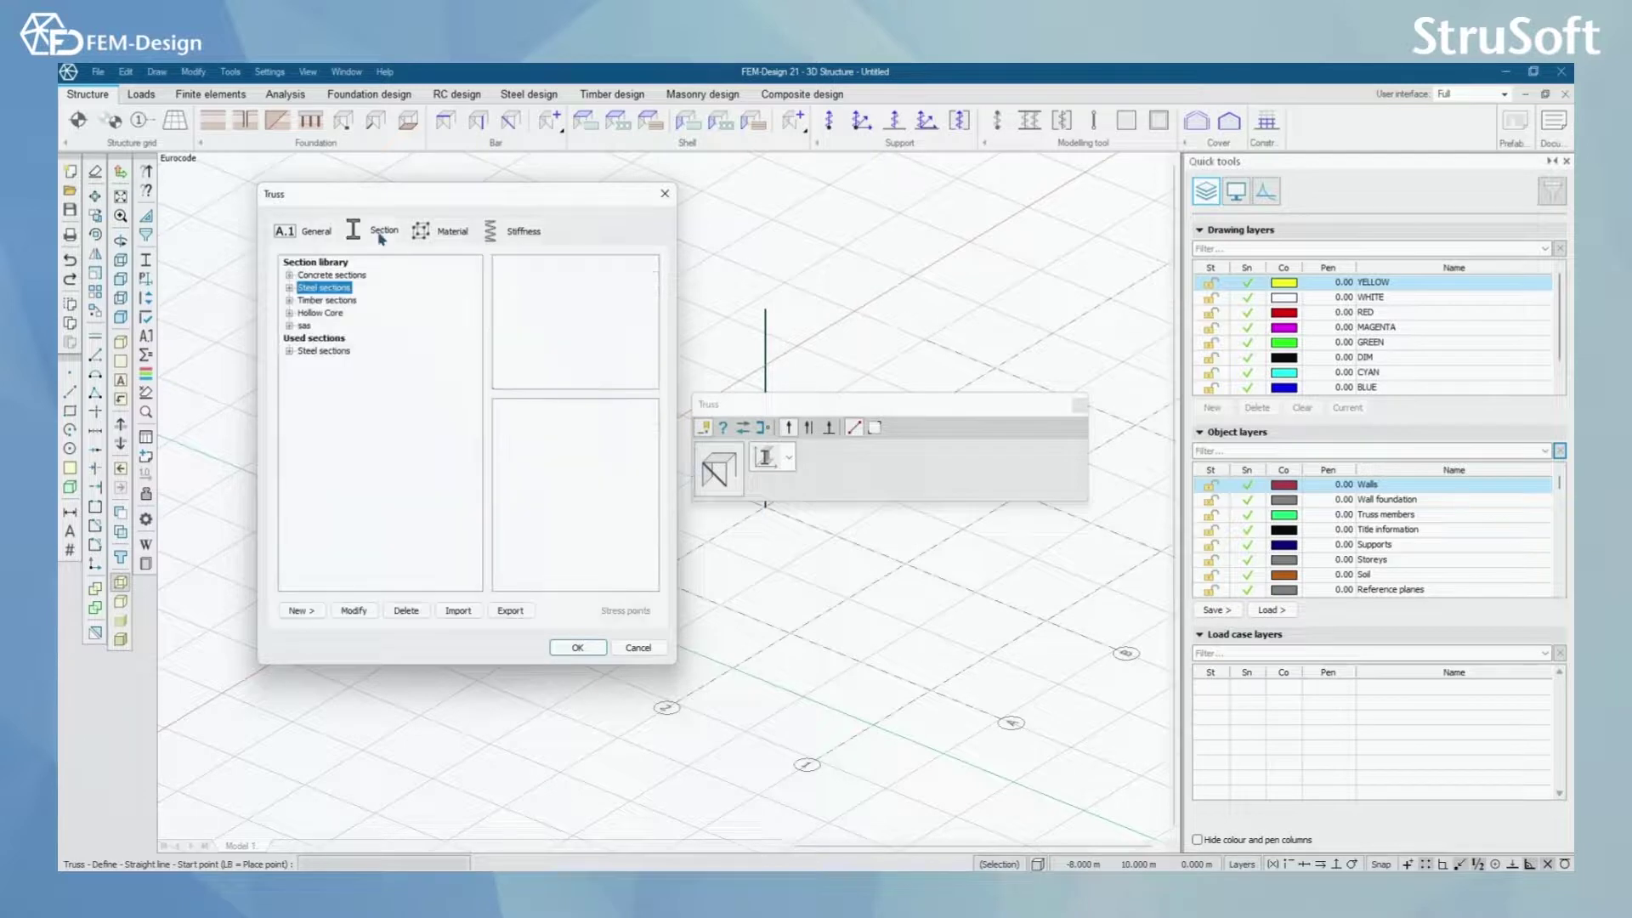
{"action": "left_click", "coordinate": [289, 288]}
{"action": "left_click", "coordinate": [341, 325]}
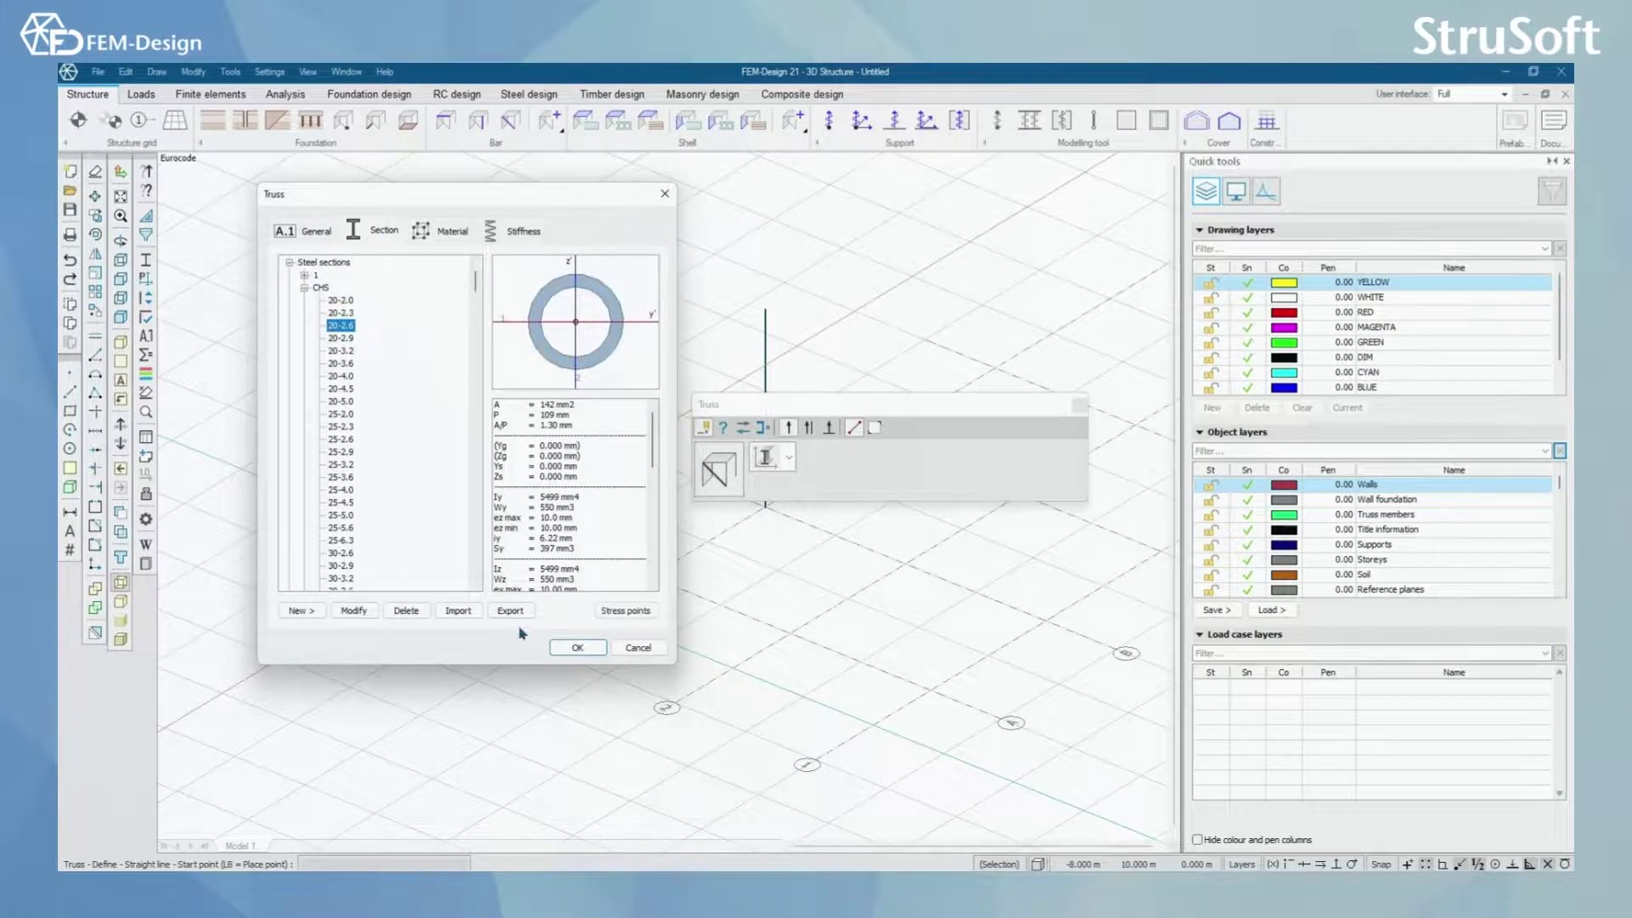
{"action": "left_click", "coordinate": [576, 648]}
Draw three zig-zag truss members: left base to right midpoint, to left top, to right top.
{"action": "left_click_drag", "start_coordinate": [768, 408], "coordinate": [840, 200]}
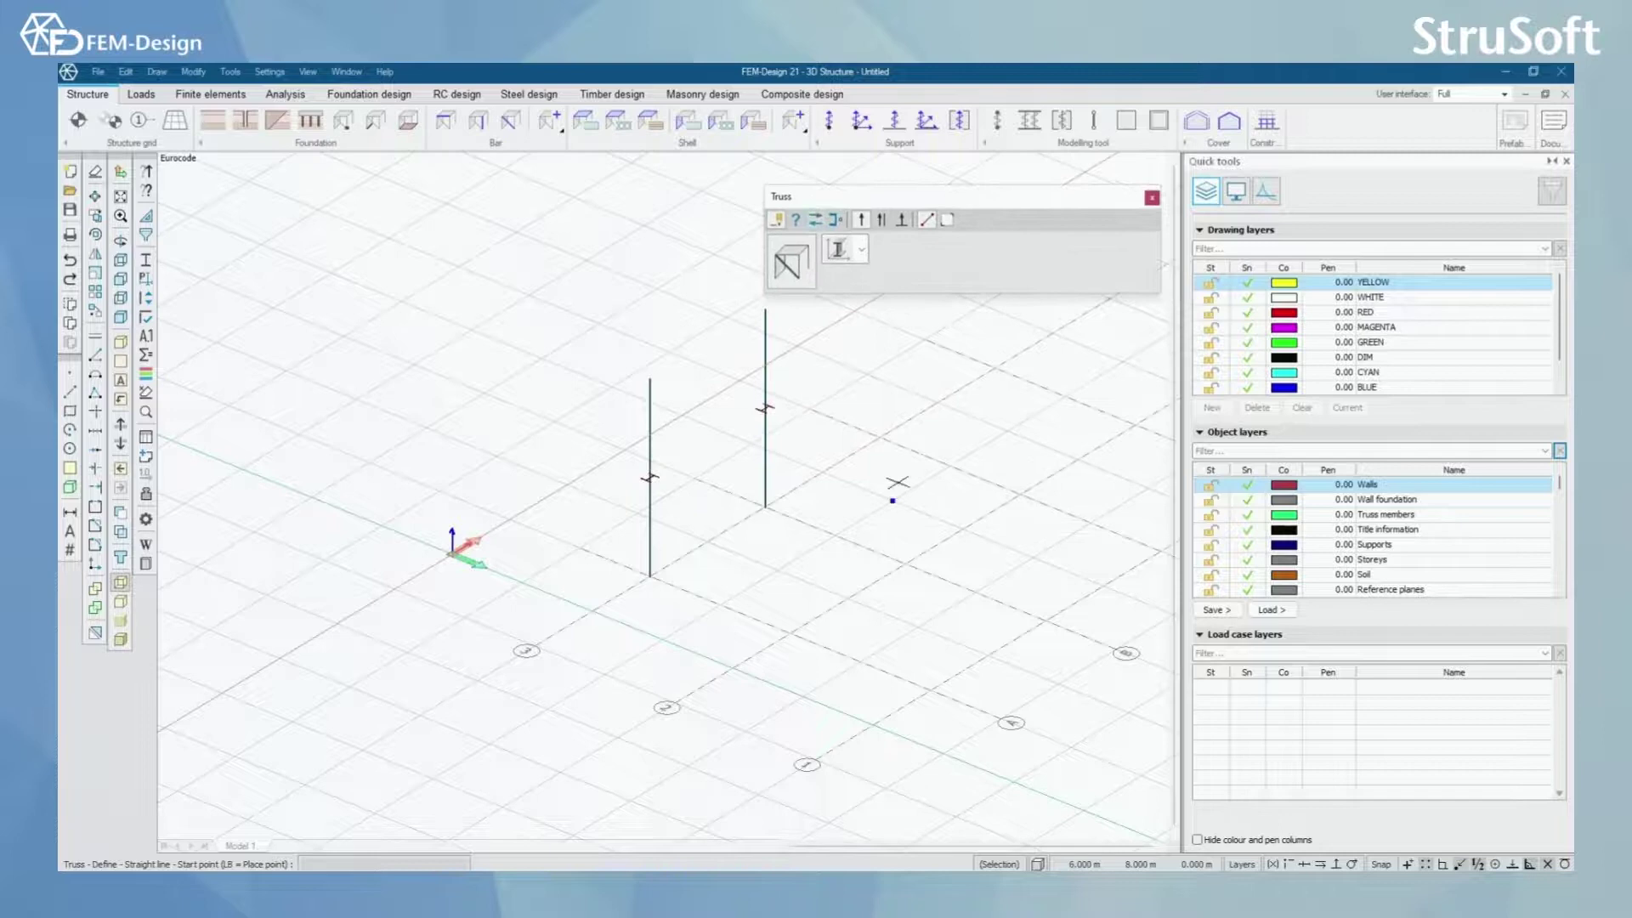
{"action": "scroll", "coordinate": [619, 539], "scroll_direction": "up", "scroll_amount": 3}
{"action": "scroll", "coordinate": [570, 532], "scroll_direction": "down", "scroll_amount": 3}
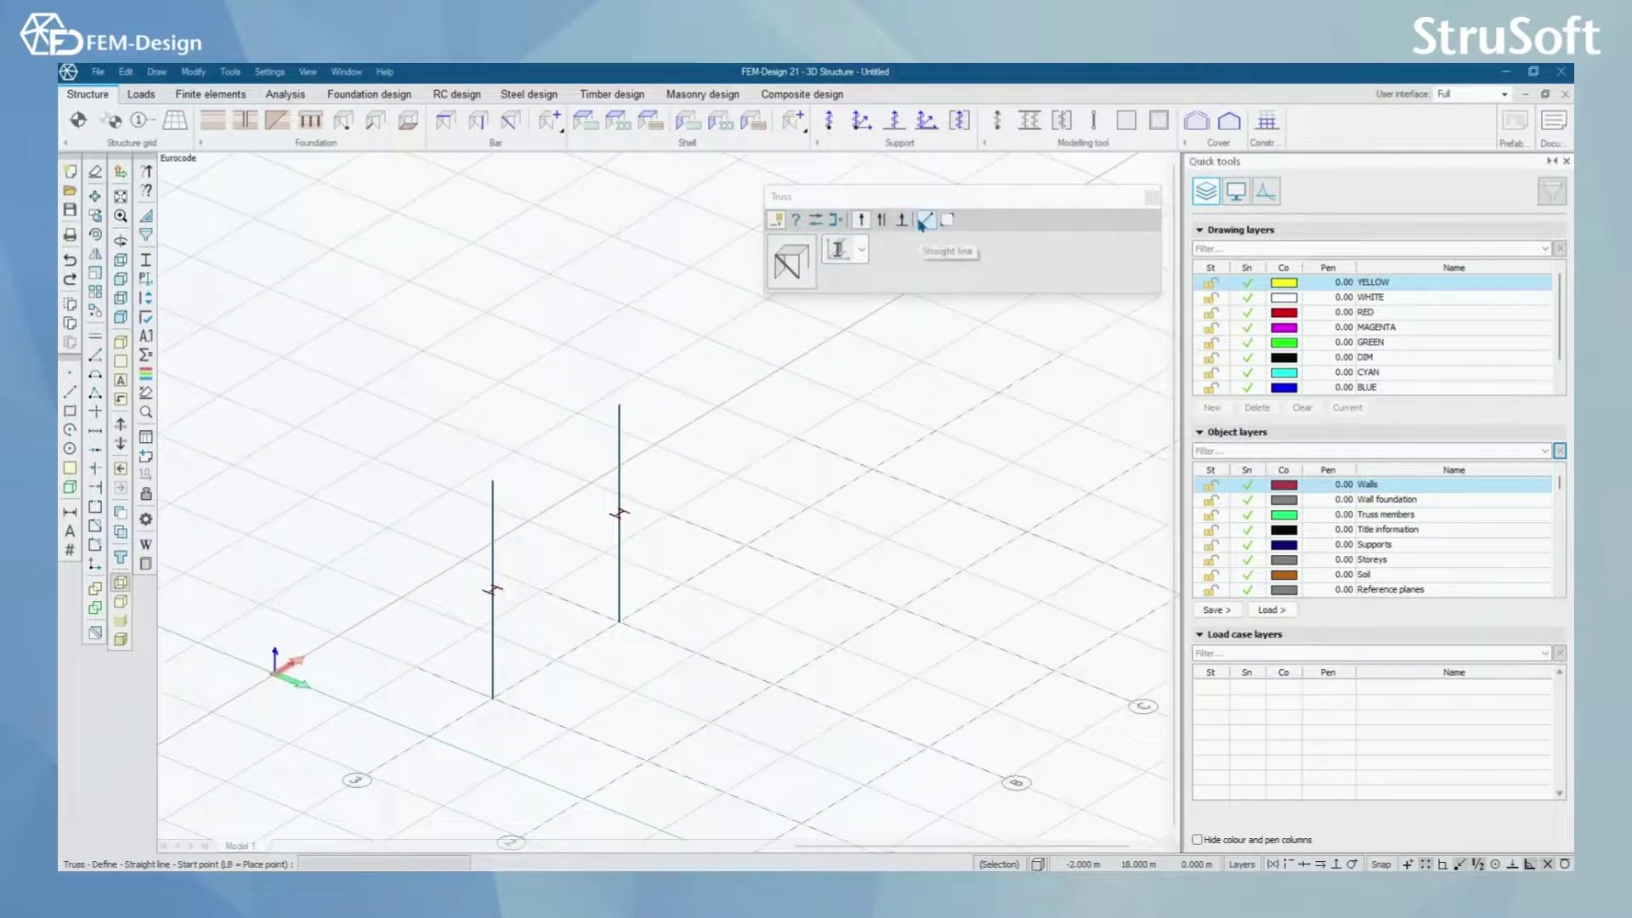
{"action": "scroll", "coordinate": [632, 552], "scroll_direction": "up", "scroll_amount": 2}
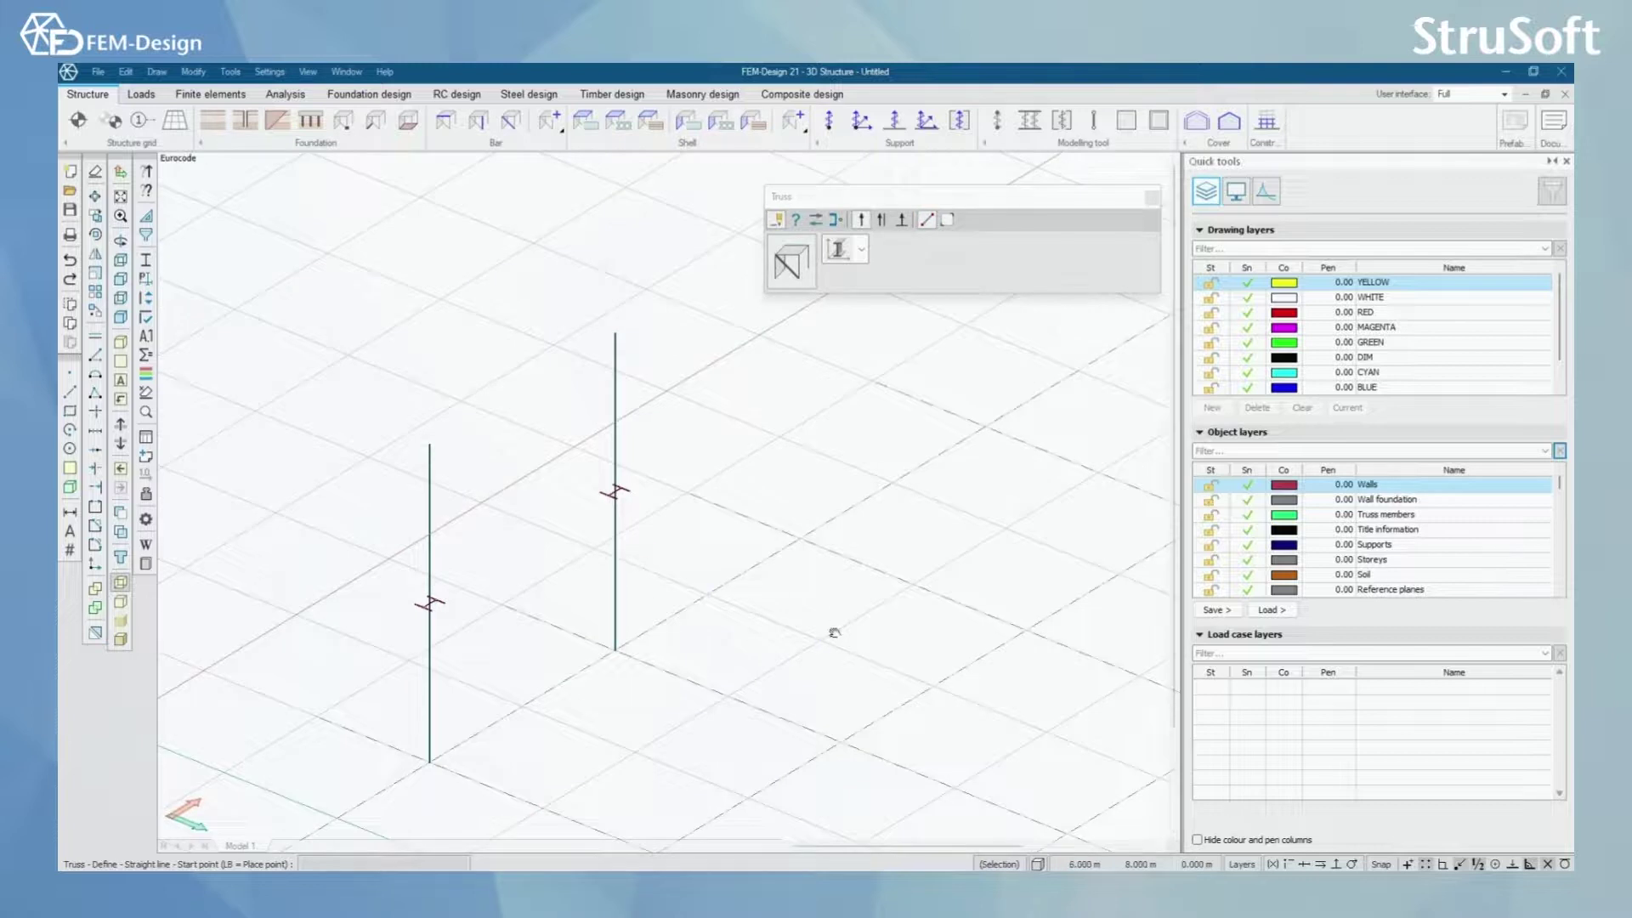
{"action": "middle_click_drag", "start_coordinate": [554, 697], "coordinate": [609, 678]}
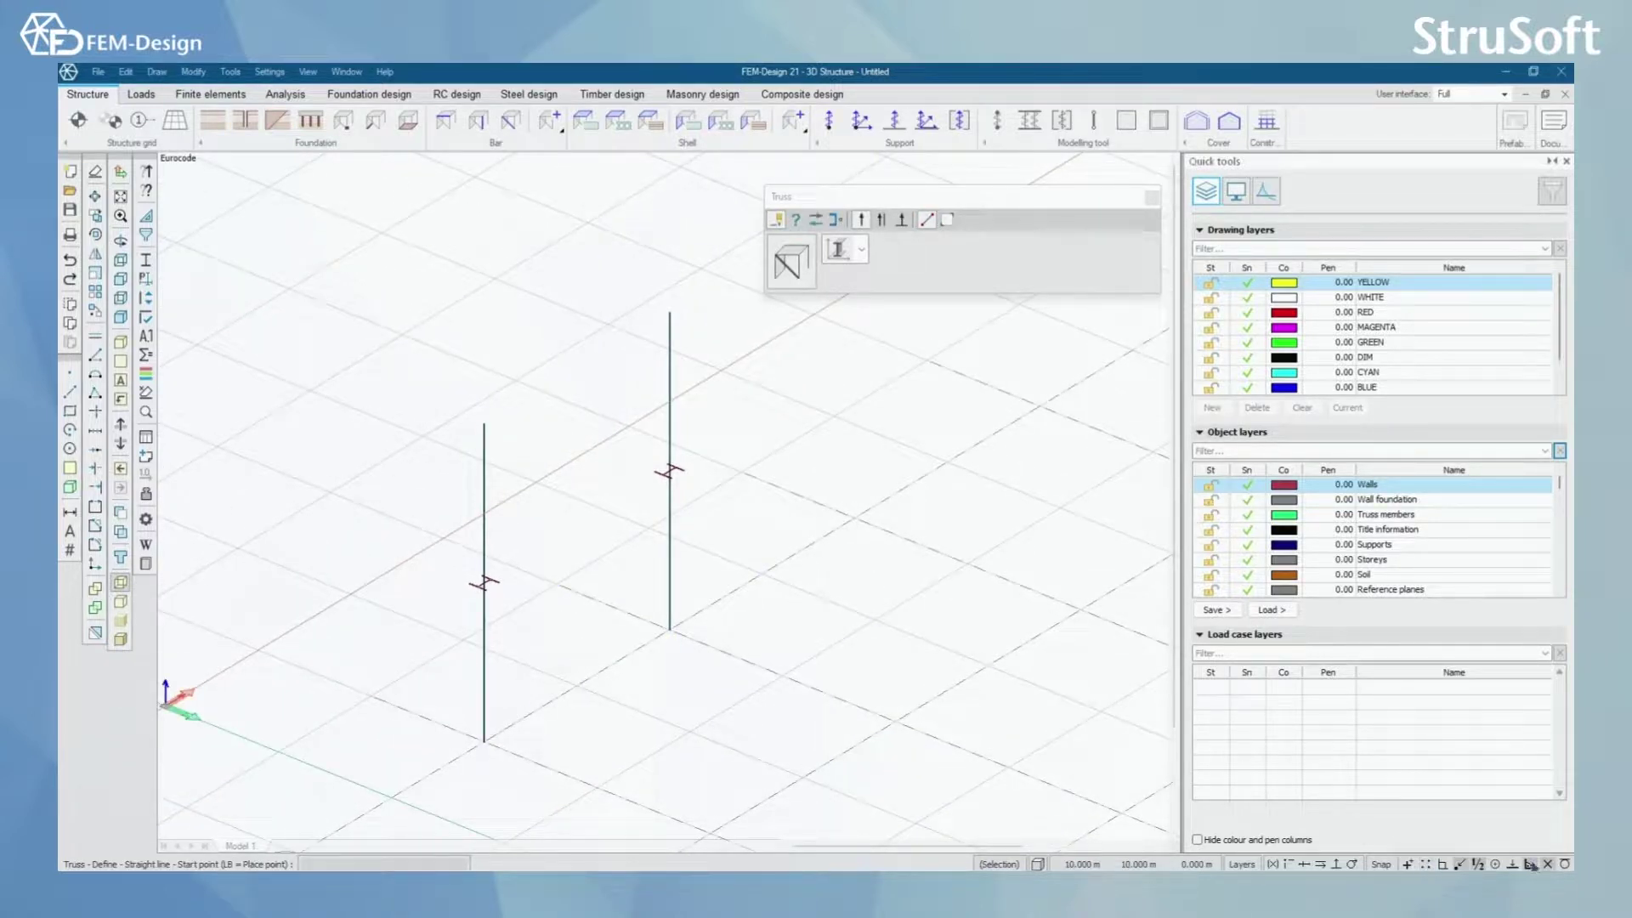
{"action": "left_click", "coordinate": [484, 741]}
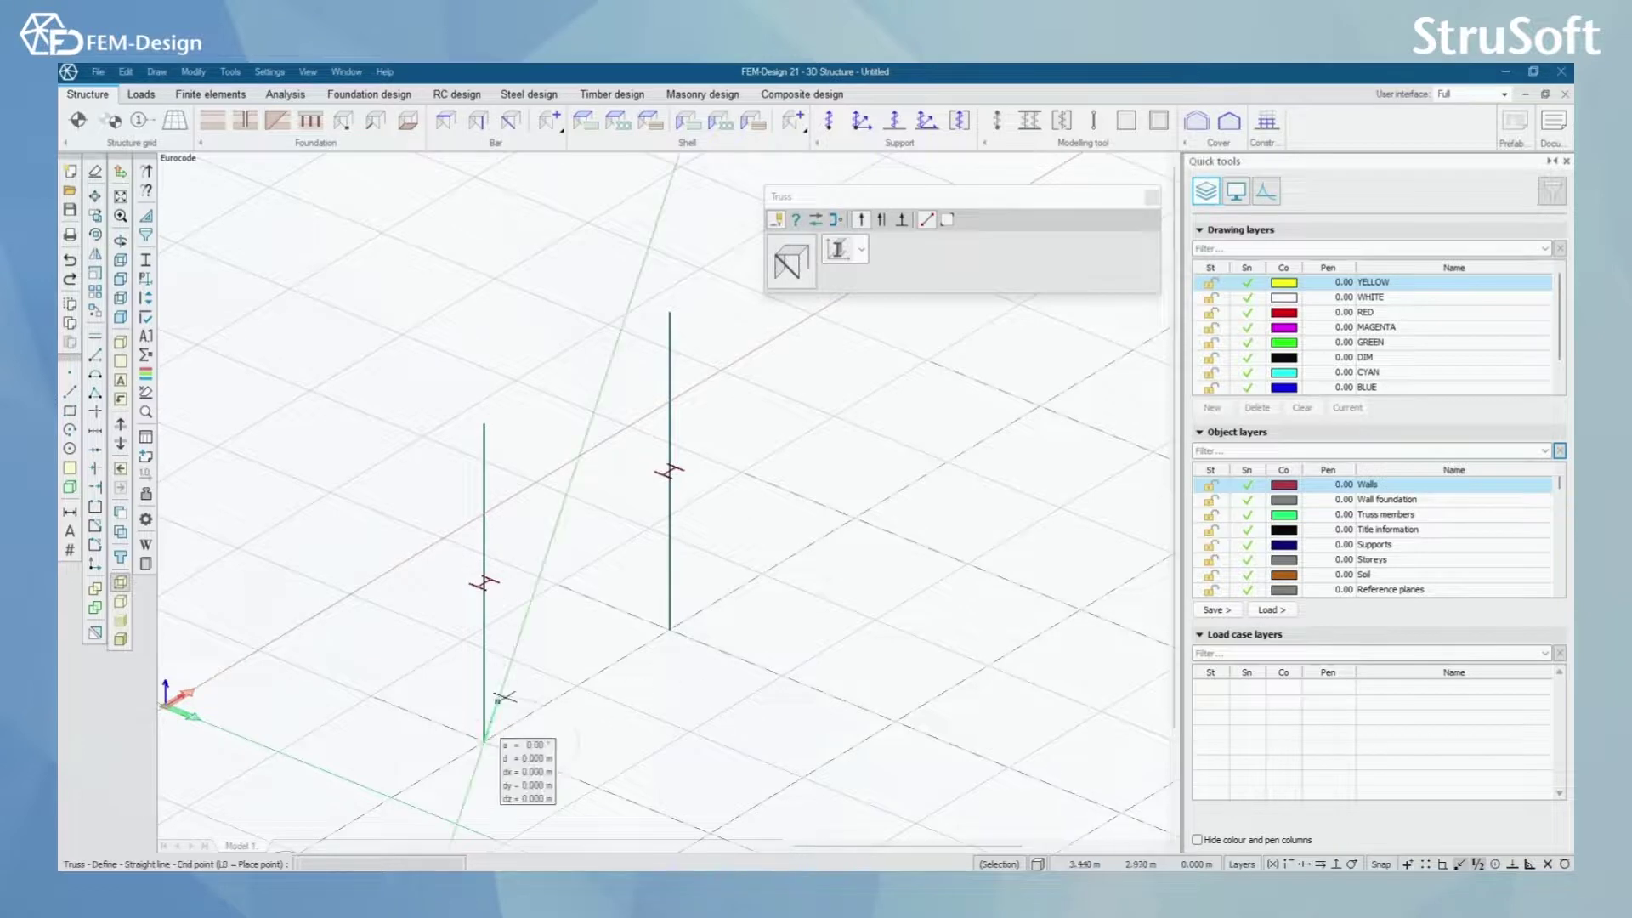
{"action": "left_click", "coordinate": [668, 470]}
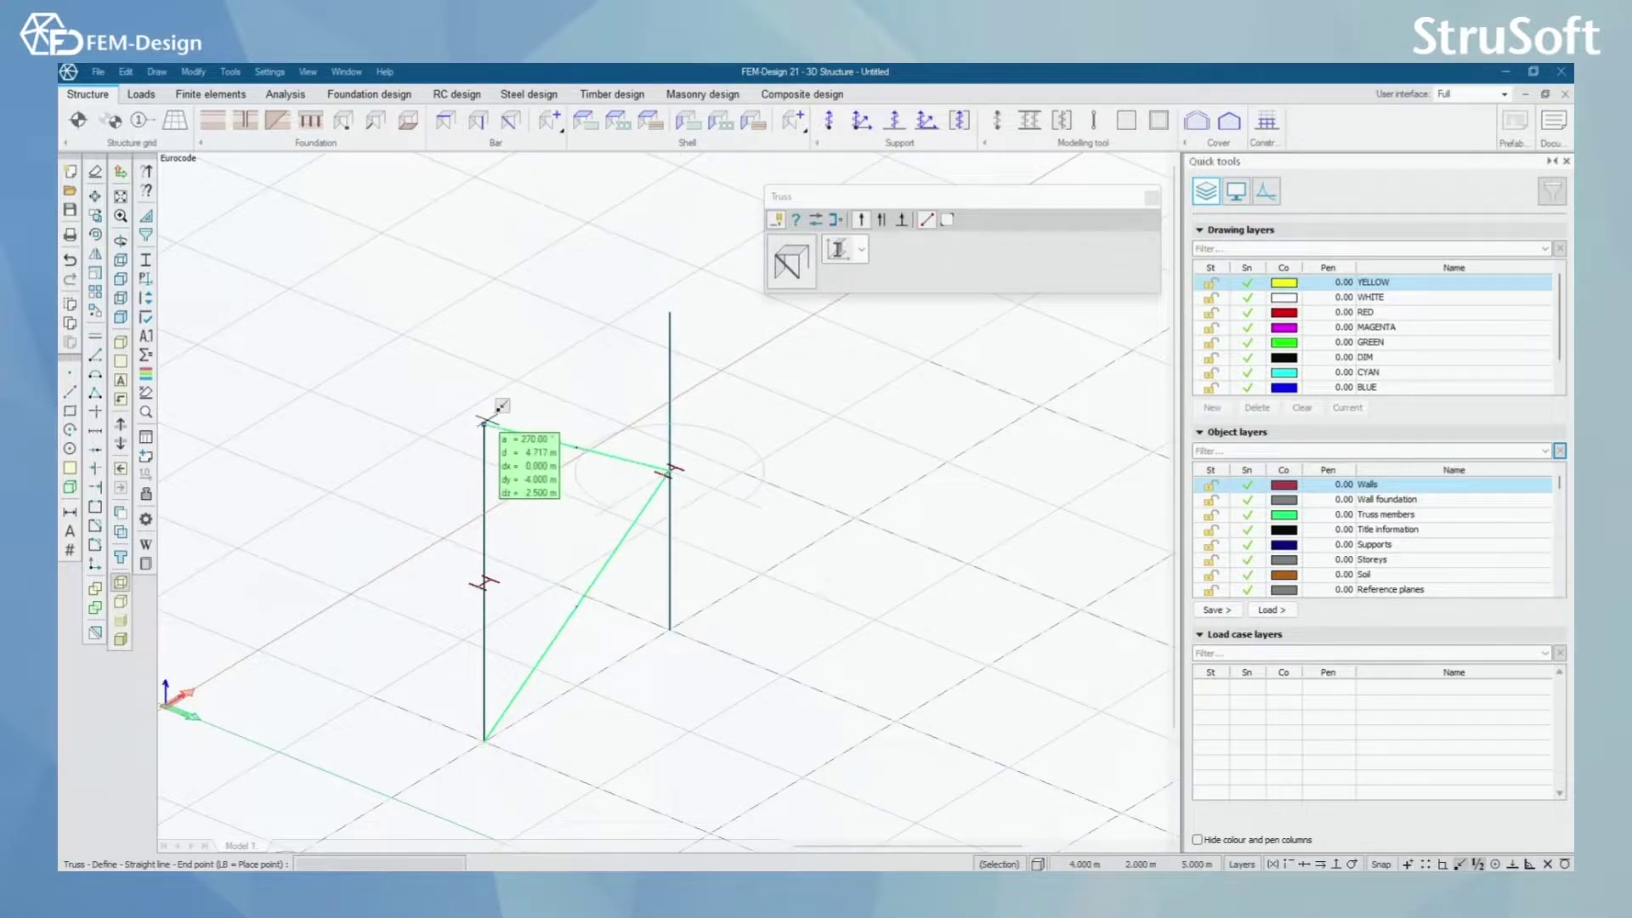
{"action": "left_click", "coordinate": [483, 423]}
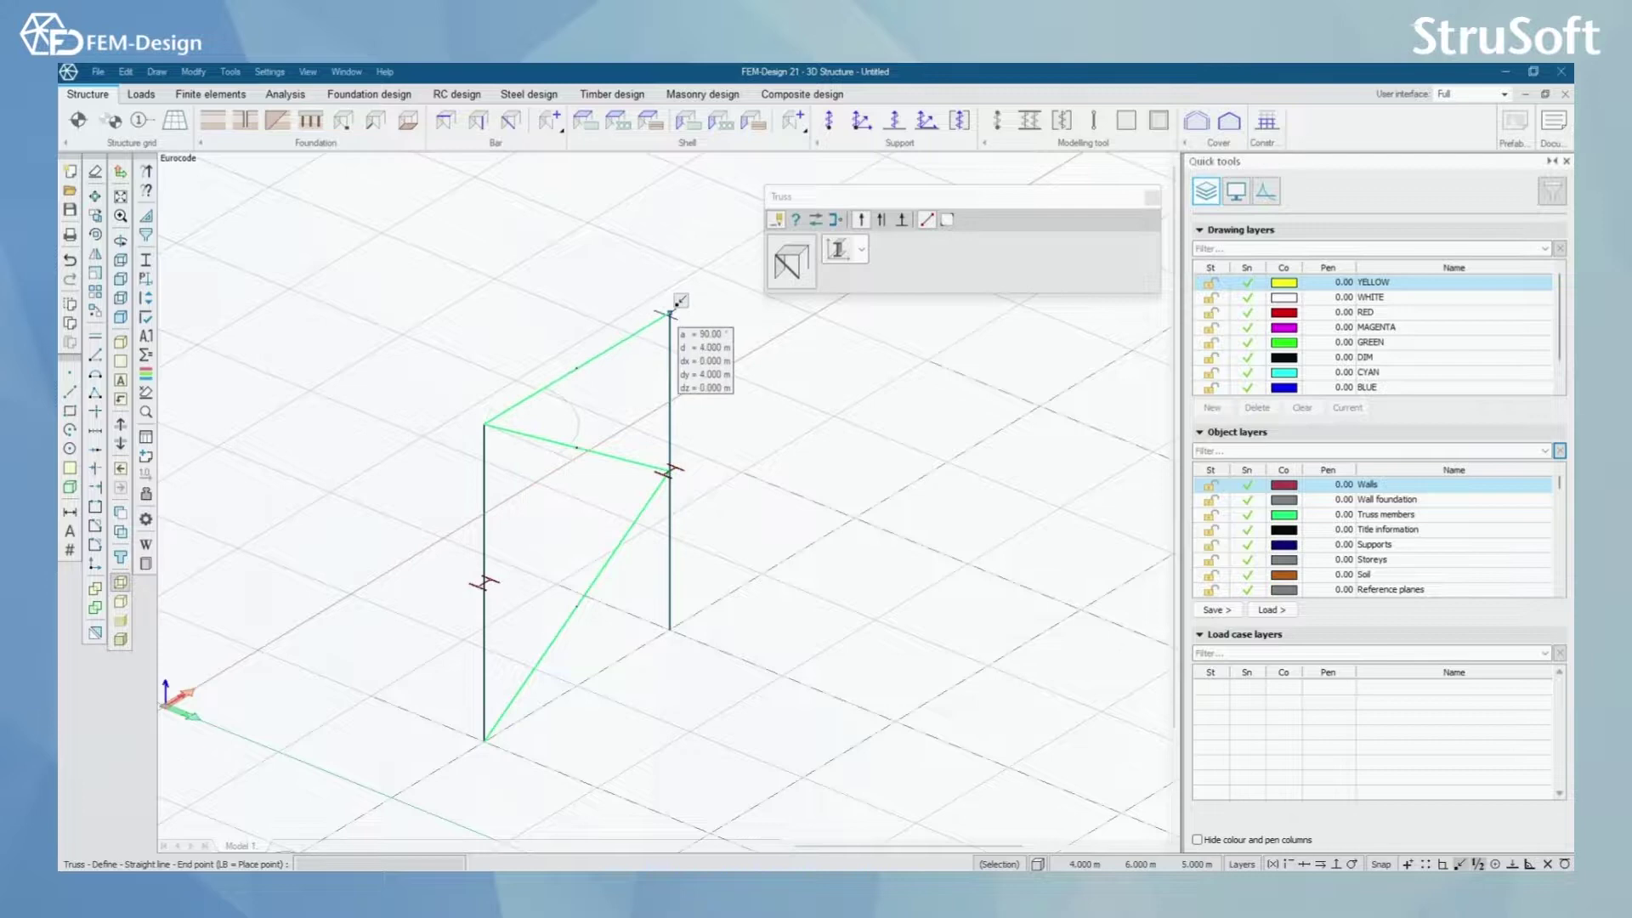
{"action": "left_click", "coordinate": [670, 313]}
Zoom, orbit and pan the view to inspect the new truss members.
{"action": "scroll", "coordinate": [575, 500], "scroll_direction": "down", "scroll_amount": 5}
{"action": "scroll", "coordinate": [574, 533], "scroll_direction": "up", "scroll_amount": 4}
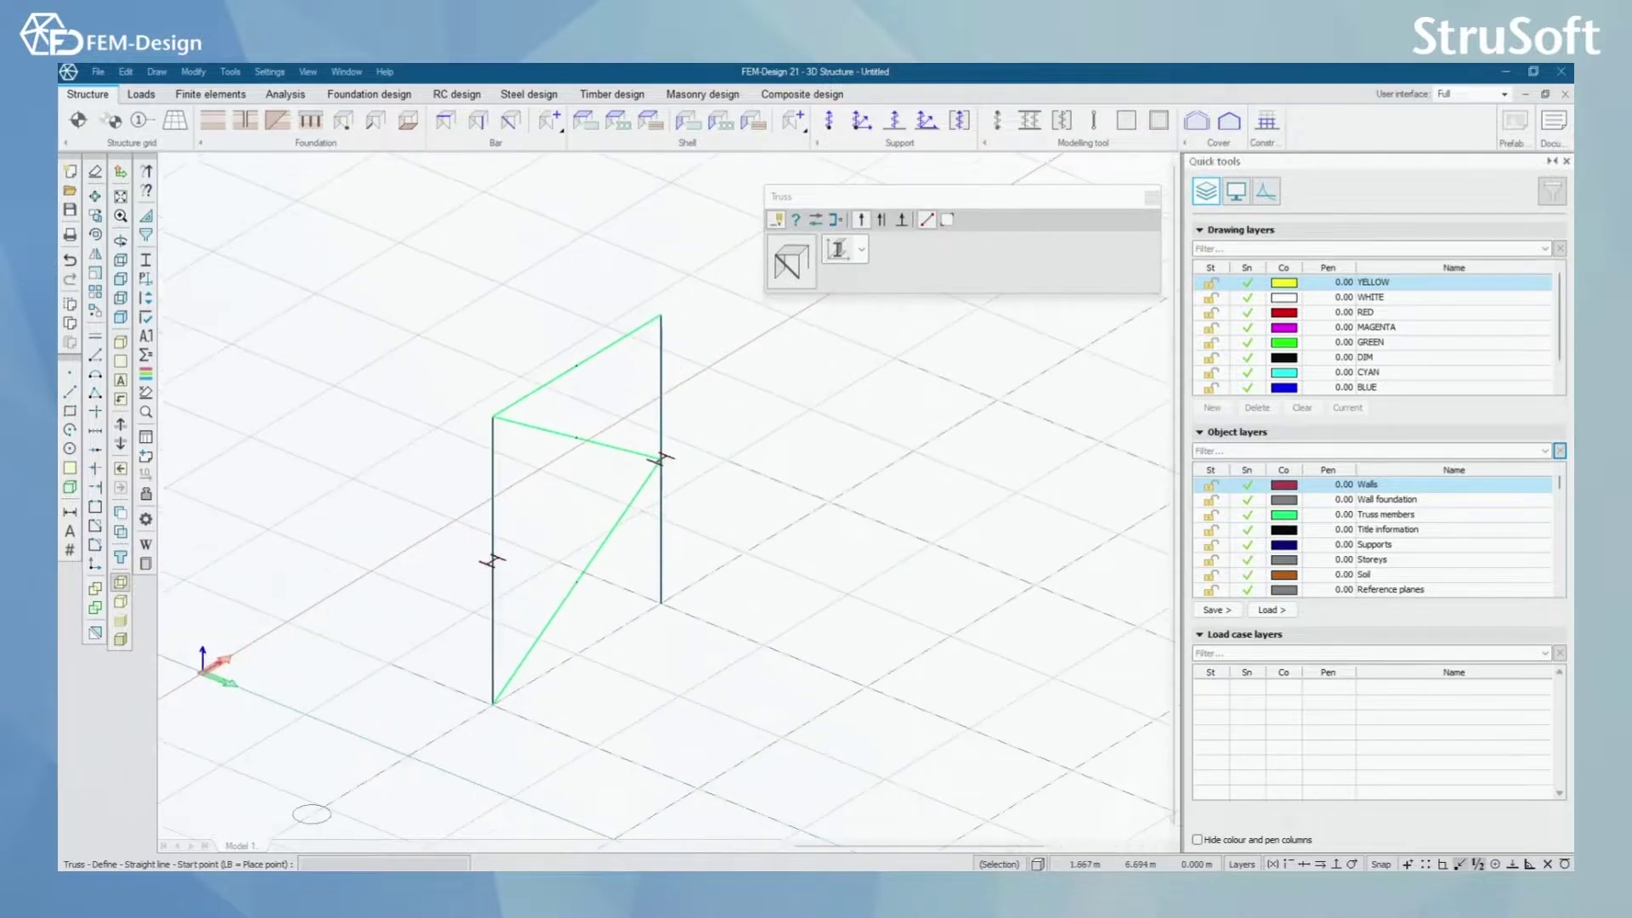
{"action": "mouse_move", "coordinate": [562, 554]}
{"action": "middle_mouse_down", "text": "shift"}
{"action": "mouse_move", "coordinate": [594, 547]}
{"action": "mouse_move", "coordinate": [557, 551]}
{"action": "middle_mouse_up", "text": "shift"}
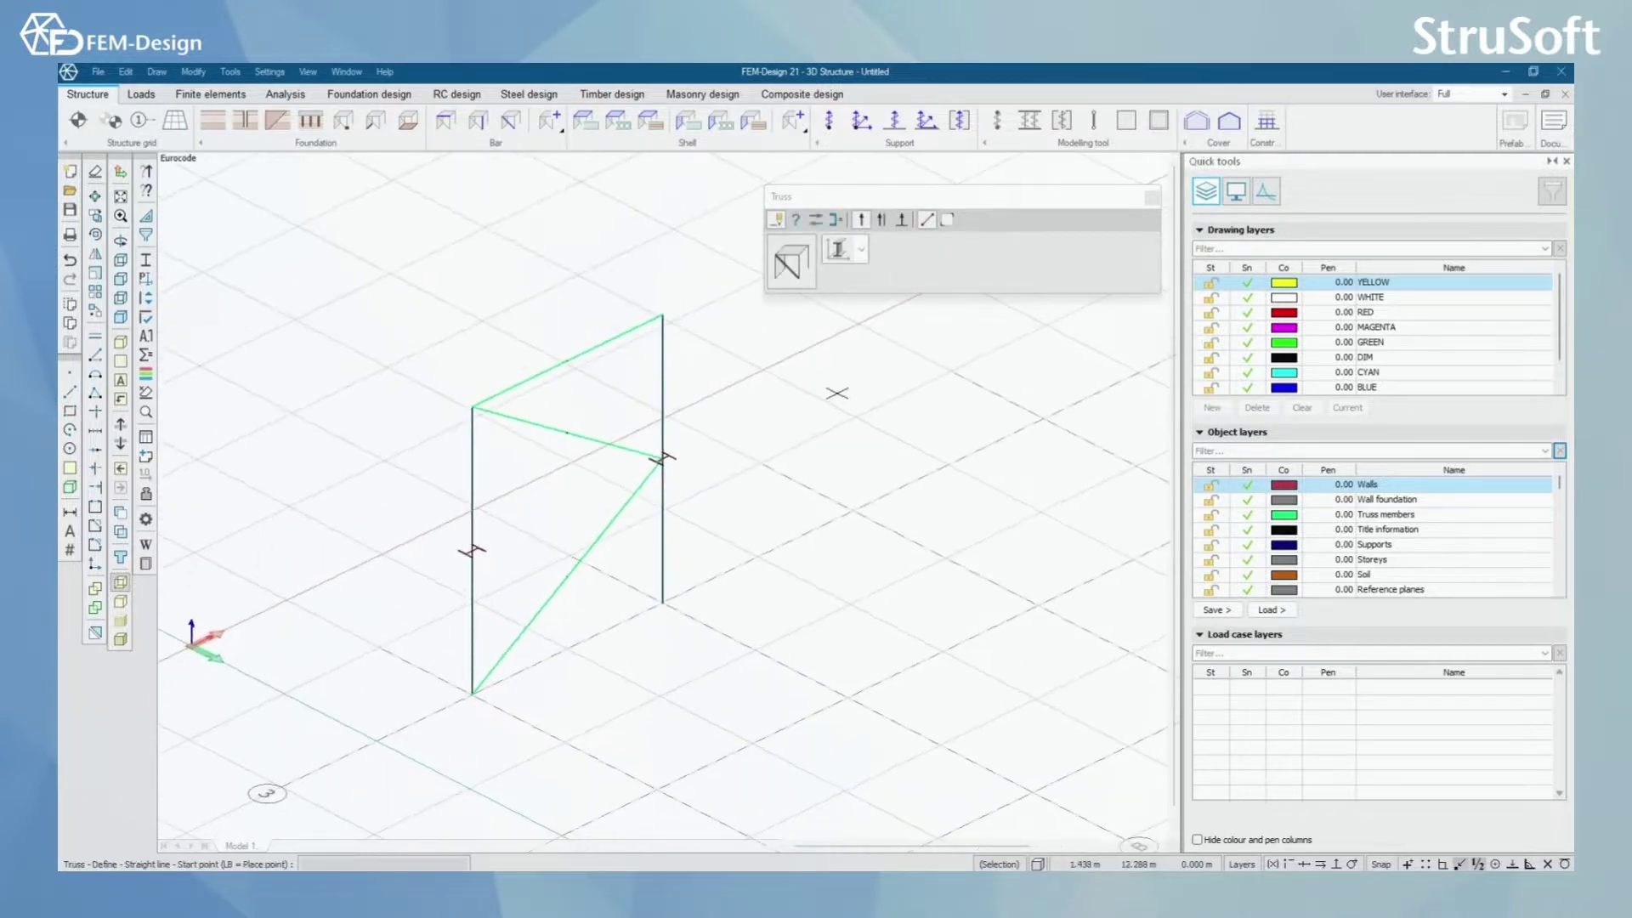
{"action": "scroll", "coordinate": [786, 476], "scroll_direction": "down", "scroll_amount": 4}
{"action": "middle_click_drag", "start_coordinate": [693, 528], "coordinate": [740, 541]}
Close the Truss tool and orbit the 3D view around the braced two-column frame.
{"action": "left_click", "coordinate": [1153, 203]}
{"action": "scroll", "coordinate": [711, 512], "scroll_direction": "up", "scroll_amount": 3}
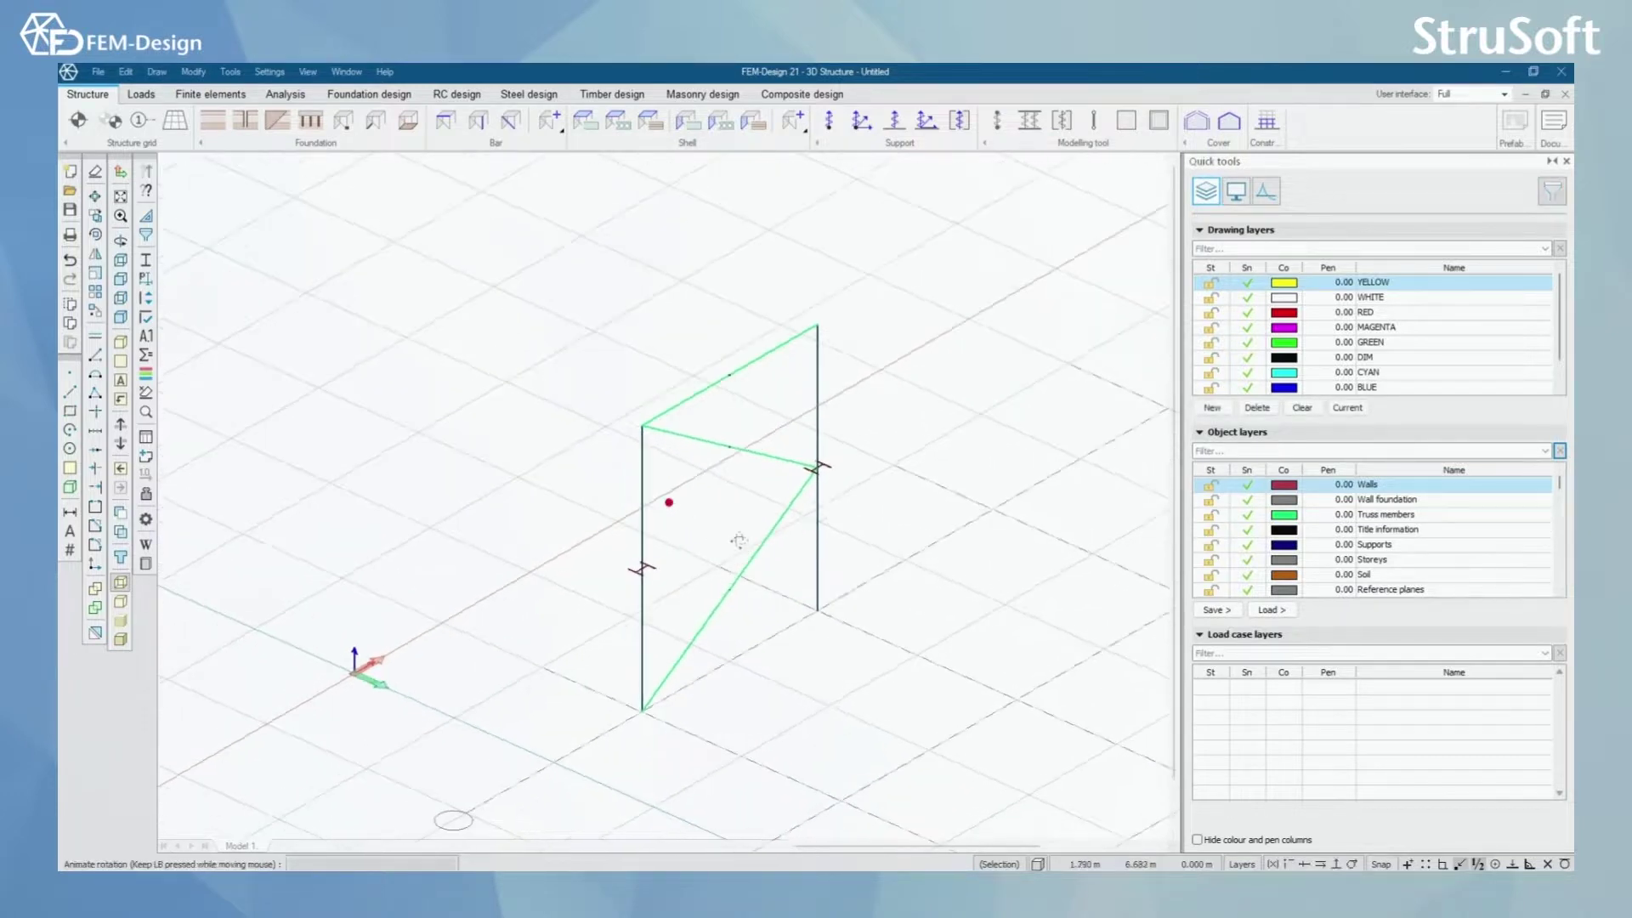
{"action": "left_click_drag", "start_coordinate": [738, 541], "coordinate": [718, 561]}
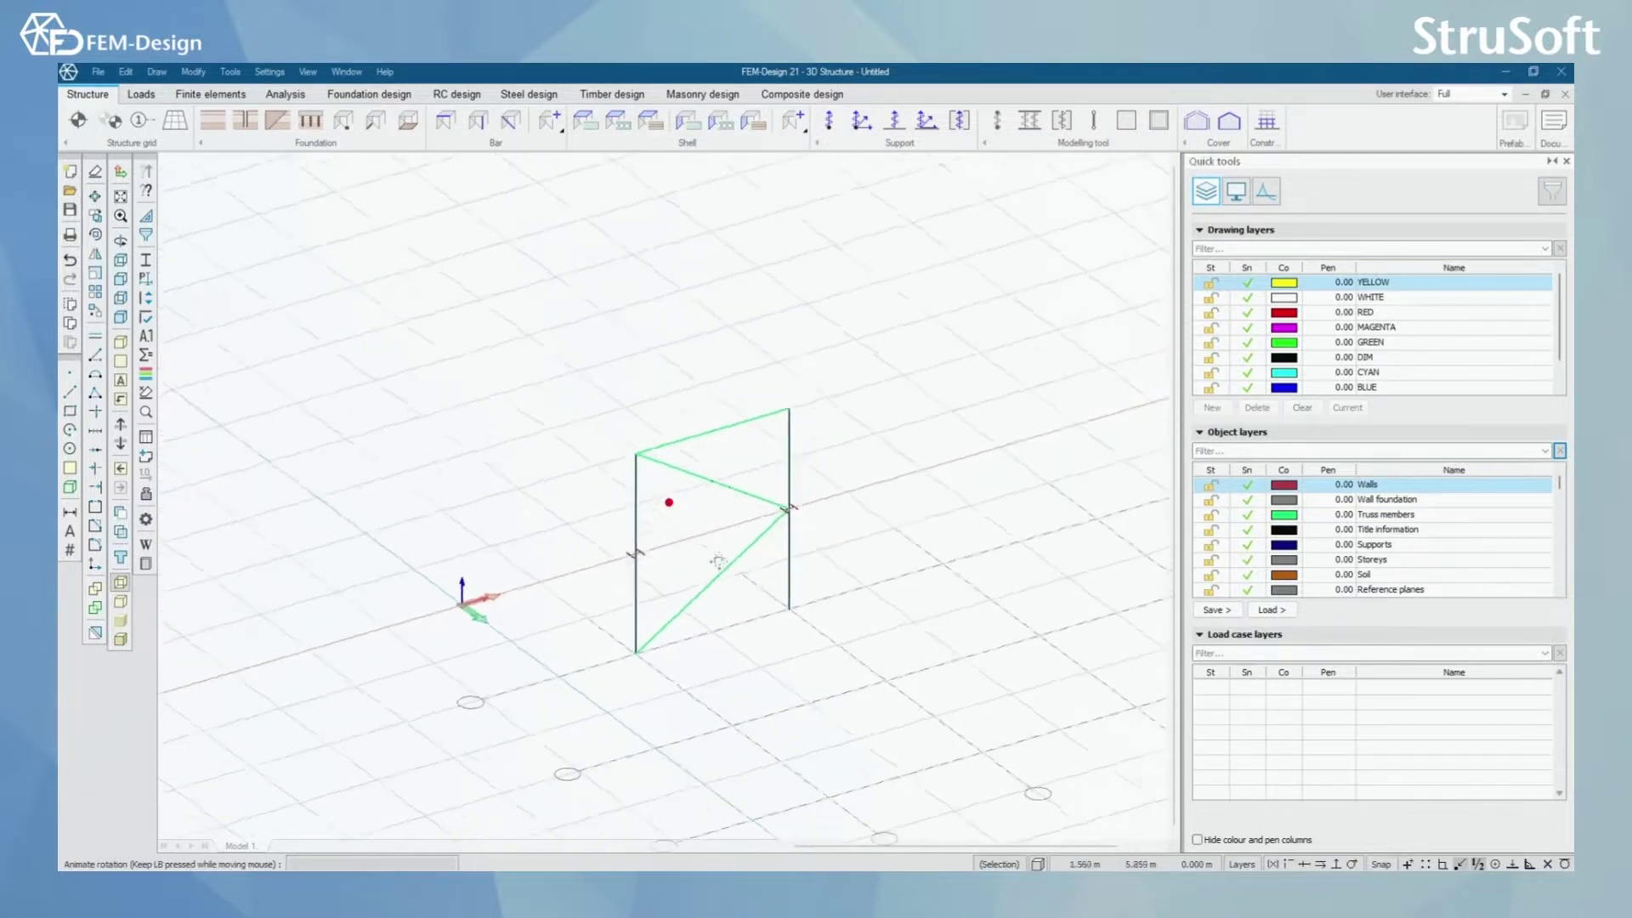
{"action": "middle_click_drag", "start_coordinate": [718, 561], "coordinate": [765, 604], "text": "shift"}
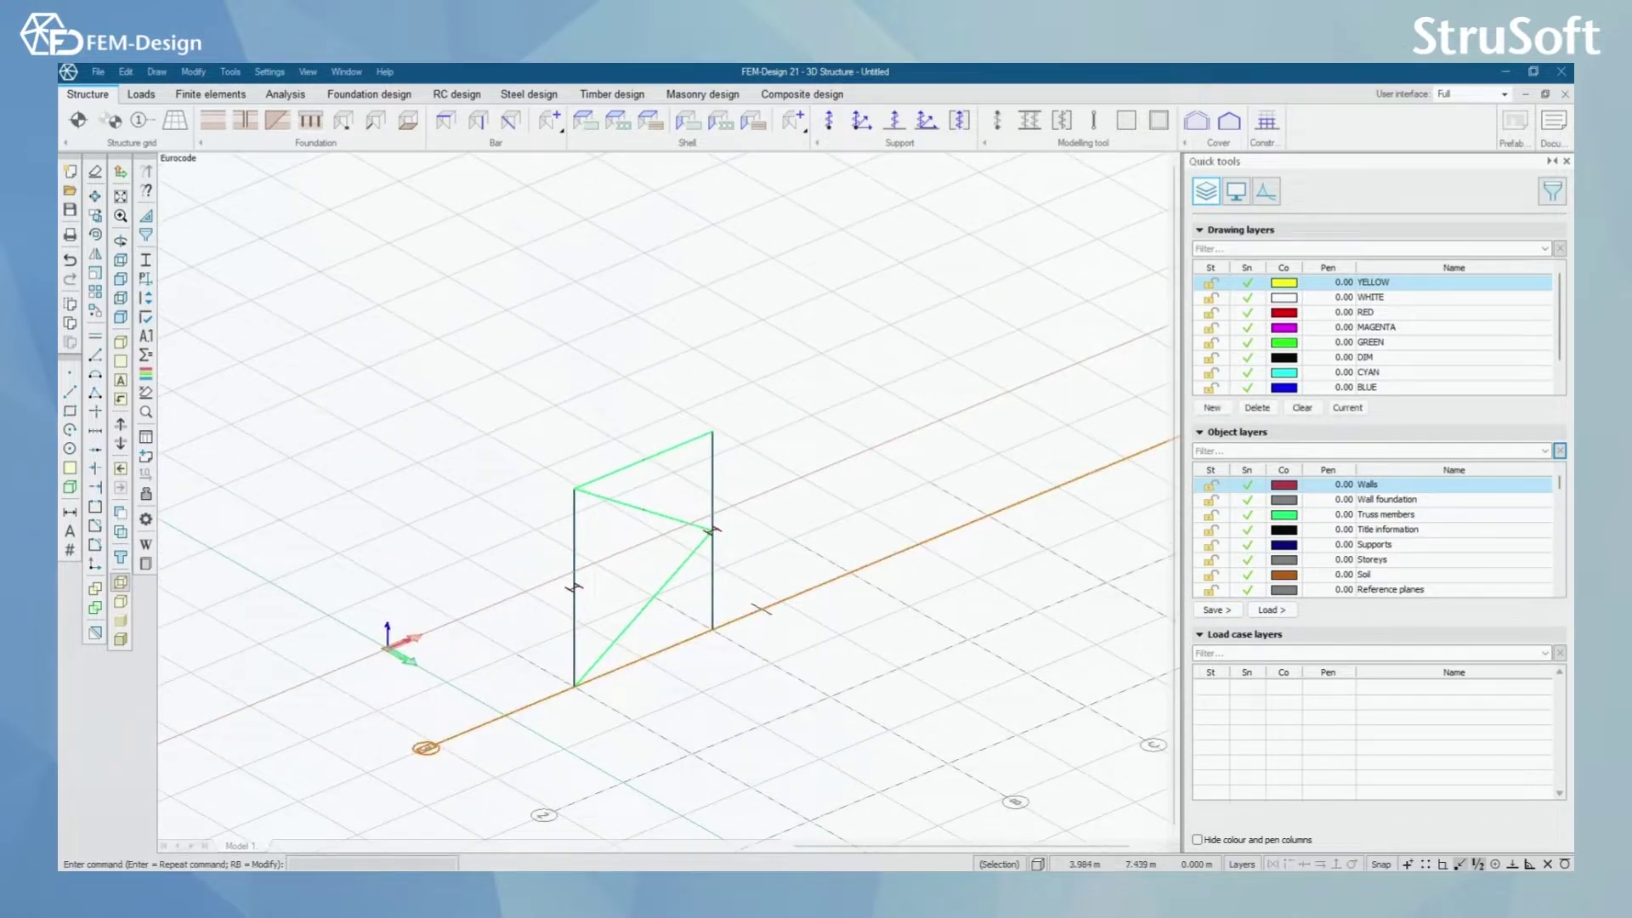